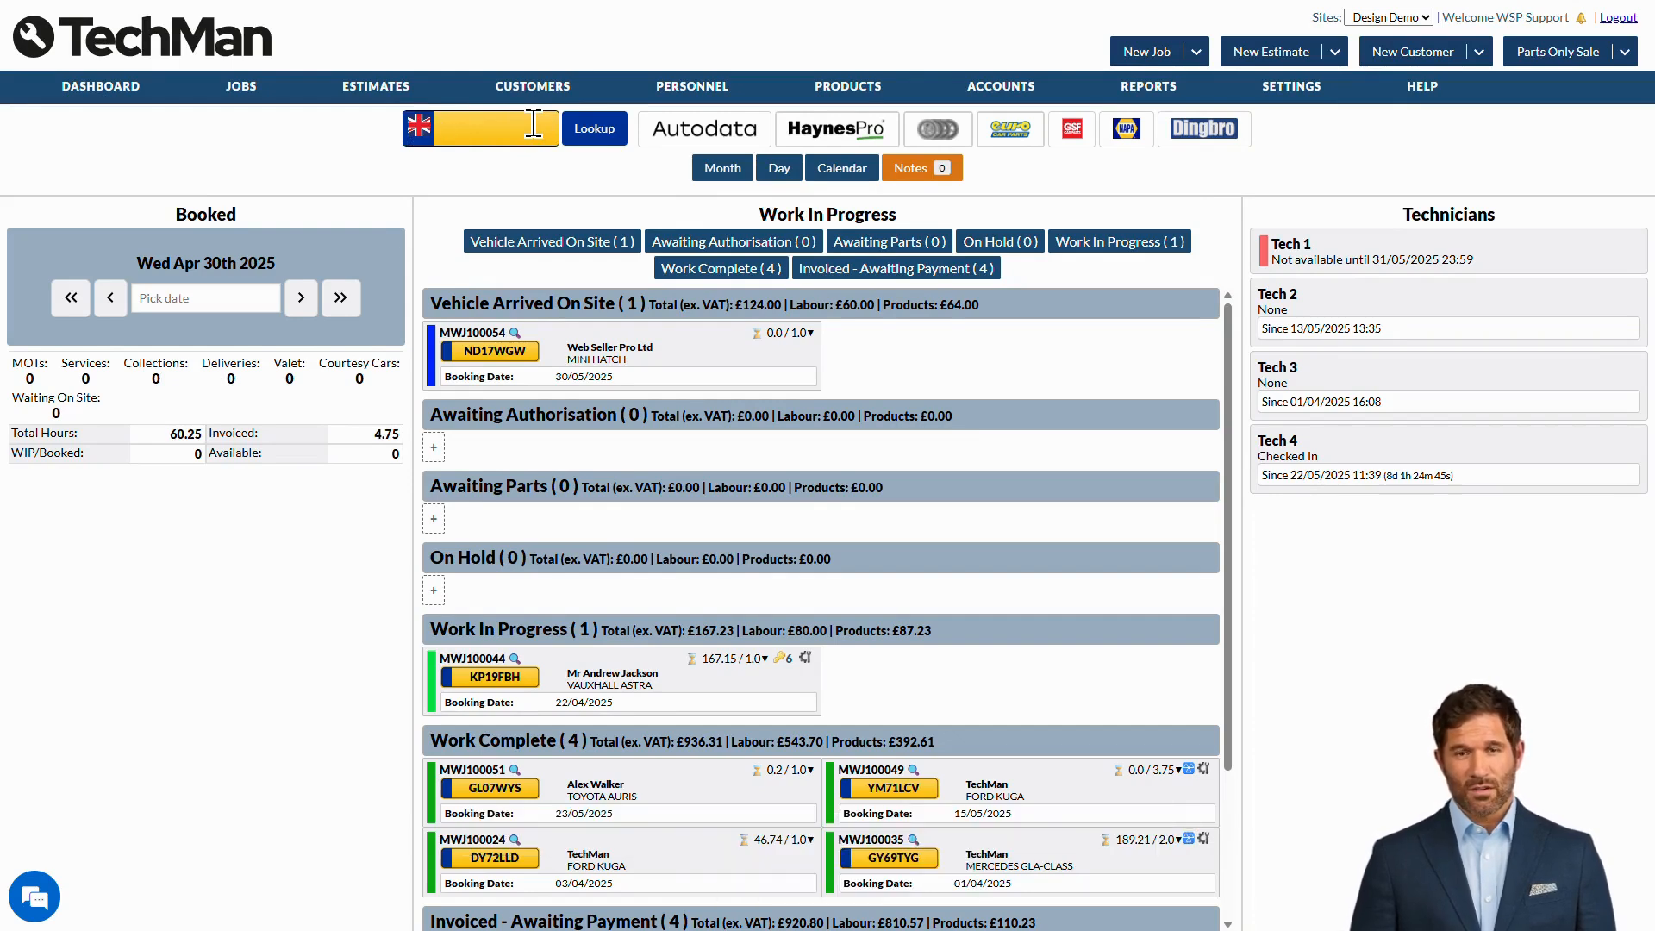
pyautogui.write('KS51NWJ')
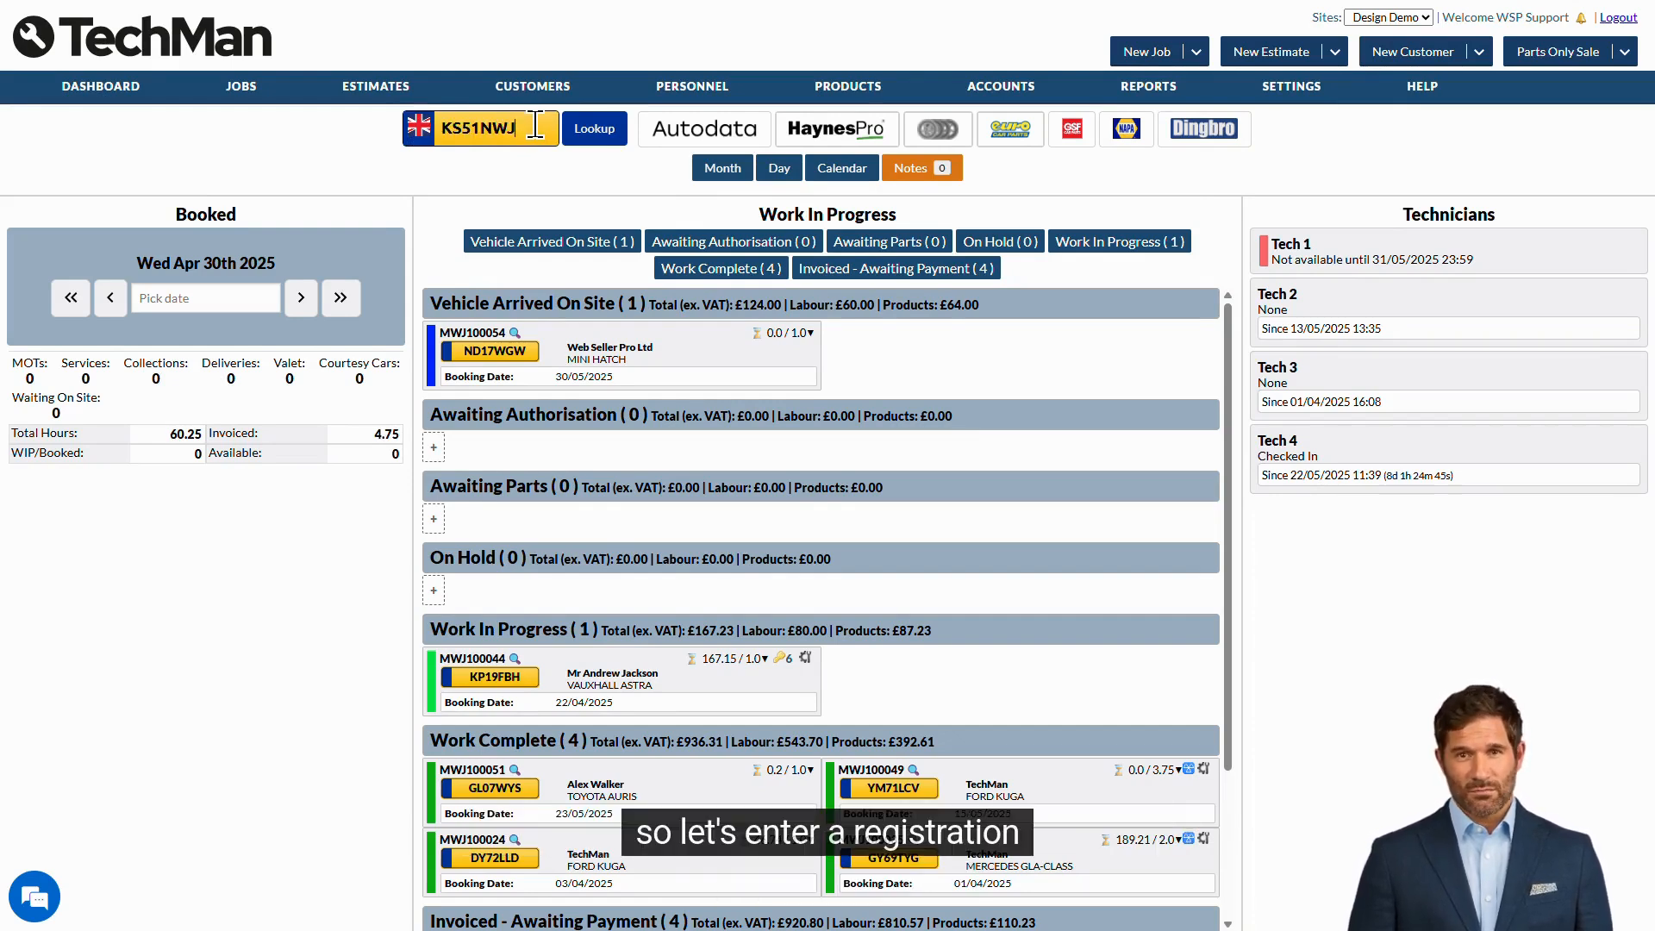
pyautogui.click(599, 138)
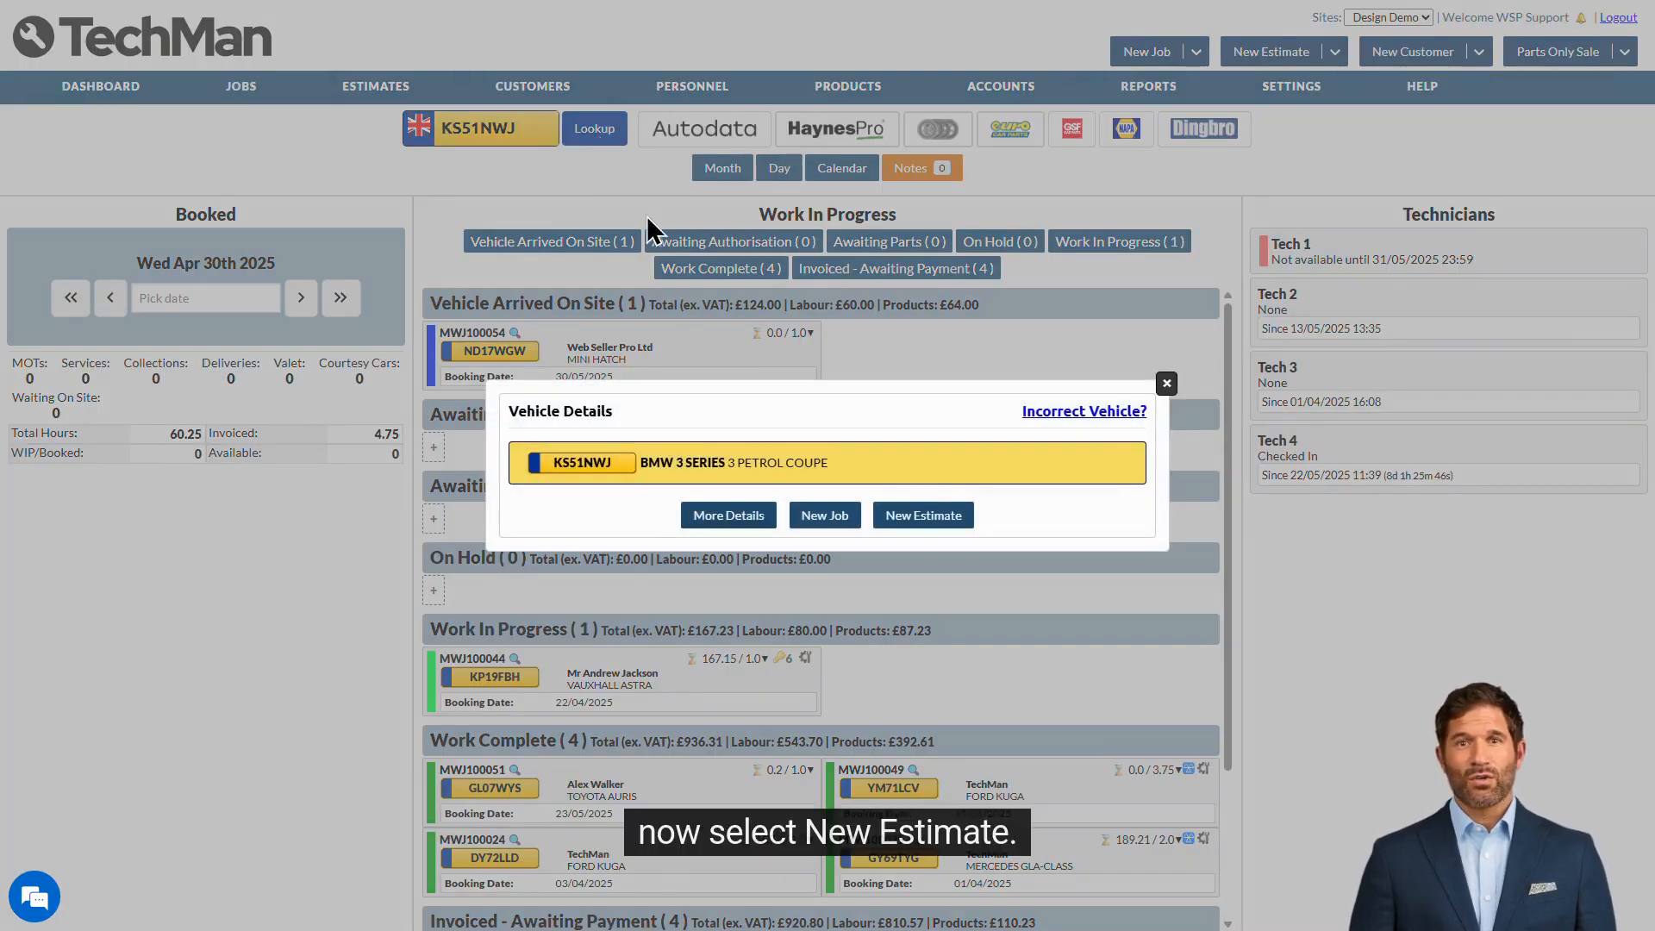
# - Start a new estimate for the BMW 330Ci Sport and fetch its recorded MOT date
pyautogui.click(943, 521)
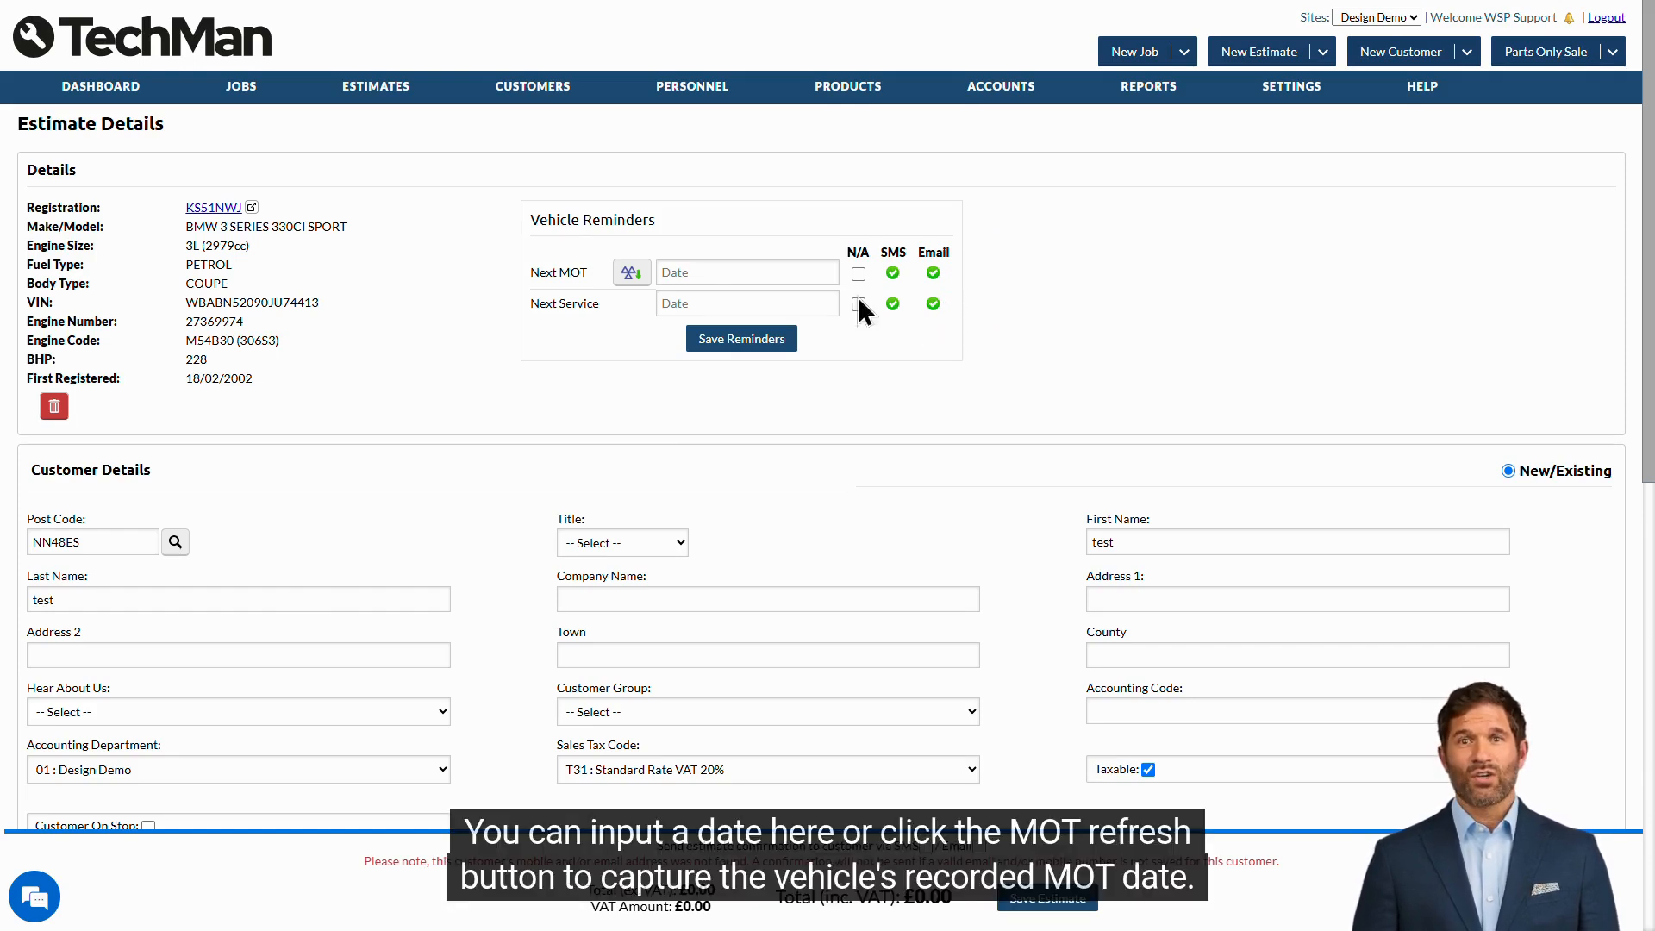
pyautogui.click(755, 272)
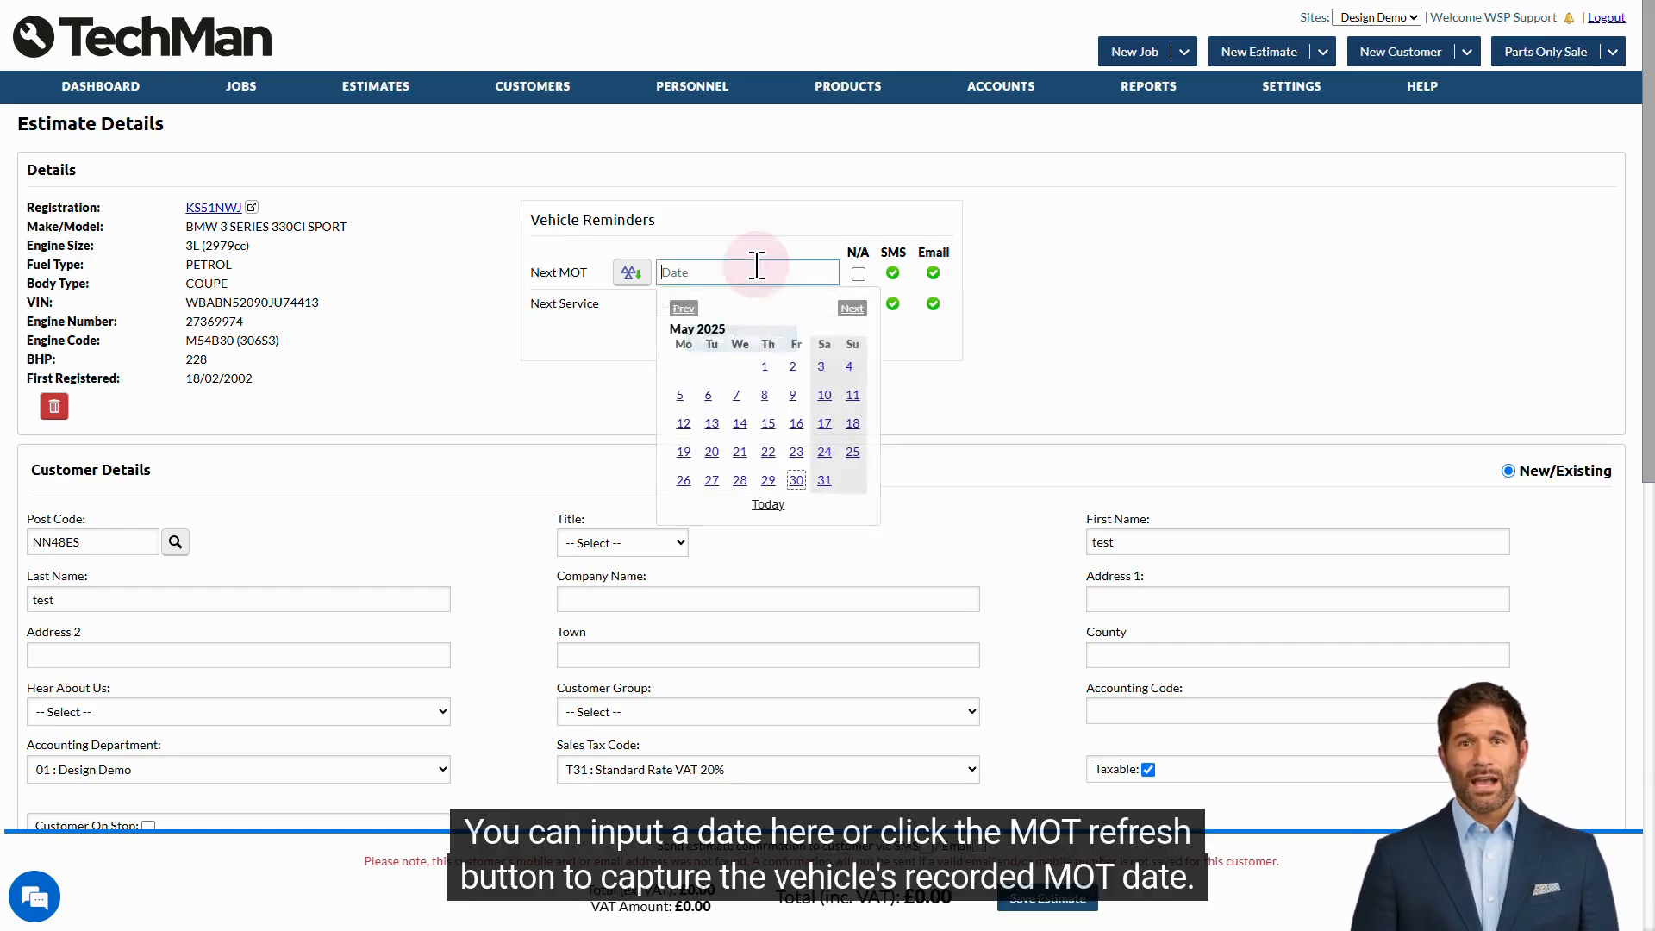
pyautogui.click(632, 276)
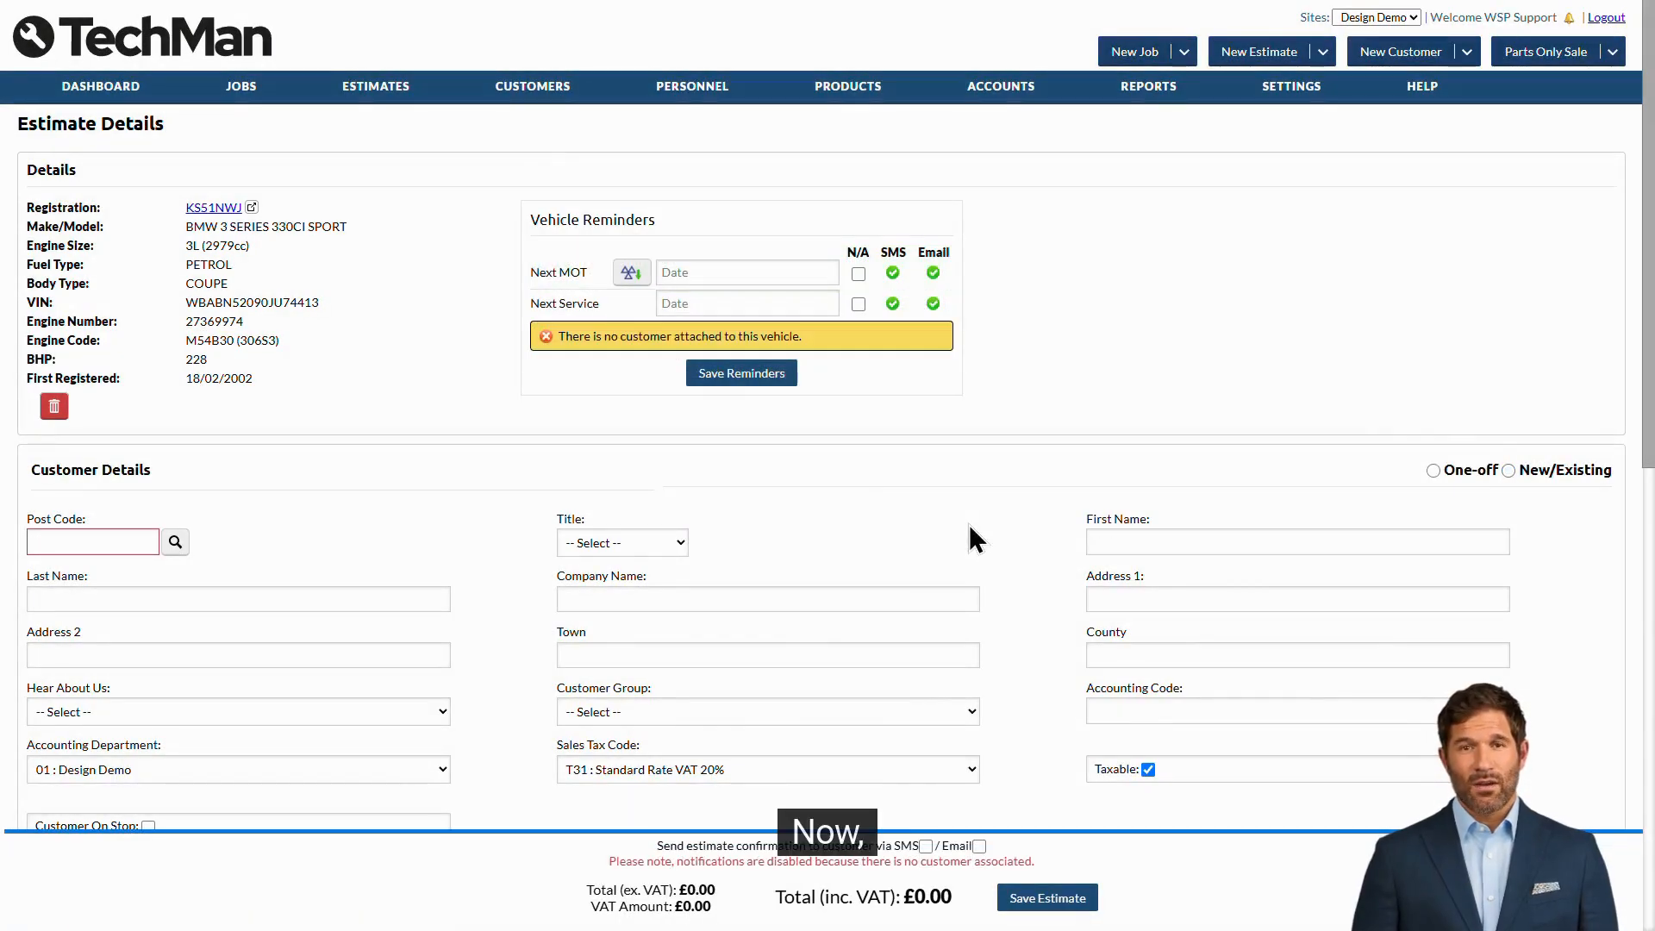
# - Set the Customer Details type to One-off for a walk-in customer
pyautogui.scroll(-1, 969, 536)
pyautogui.scroll(-3, 969, 526)
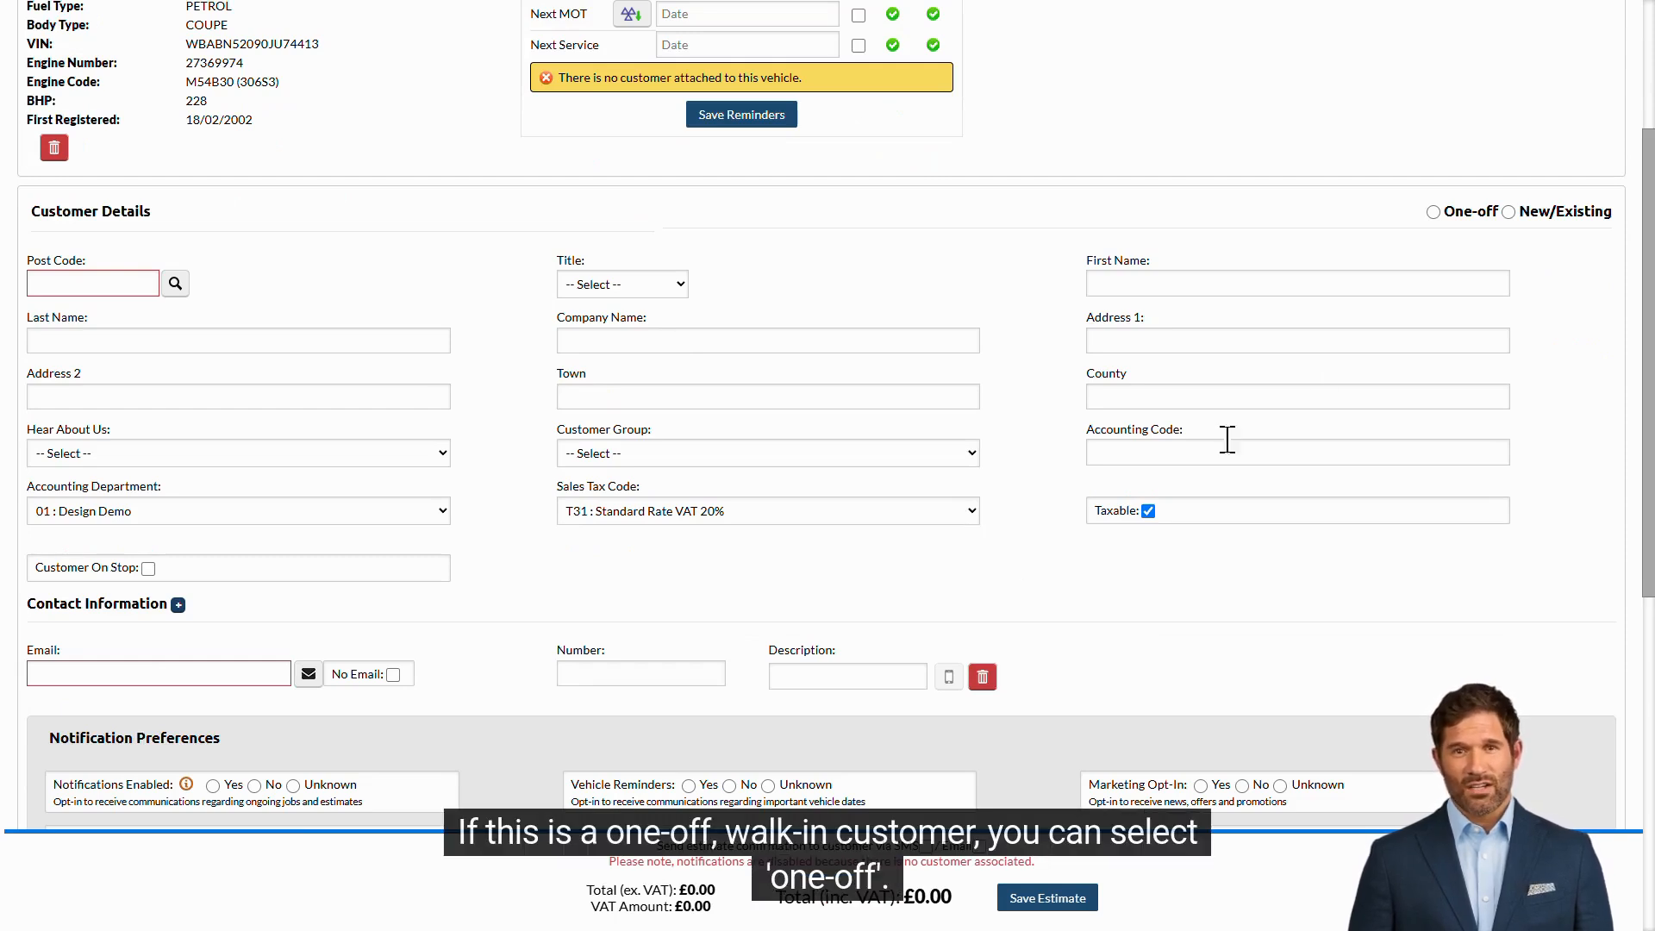
pyautogui.click(1434, 212)
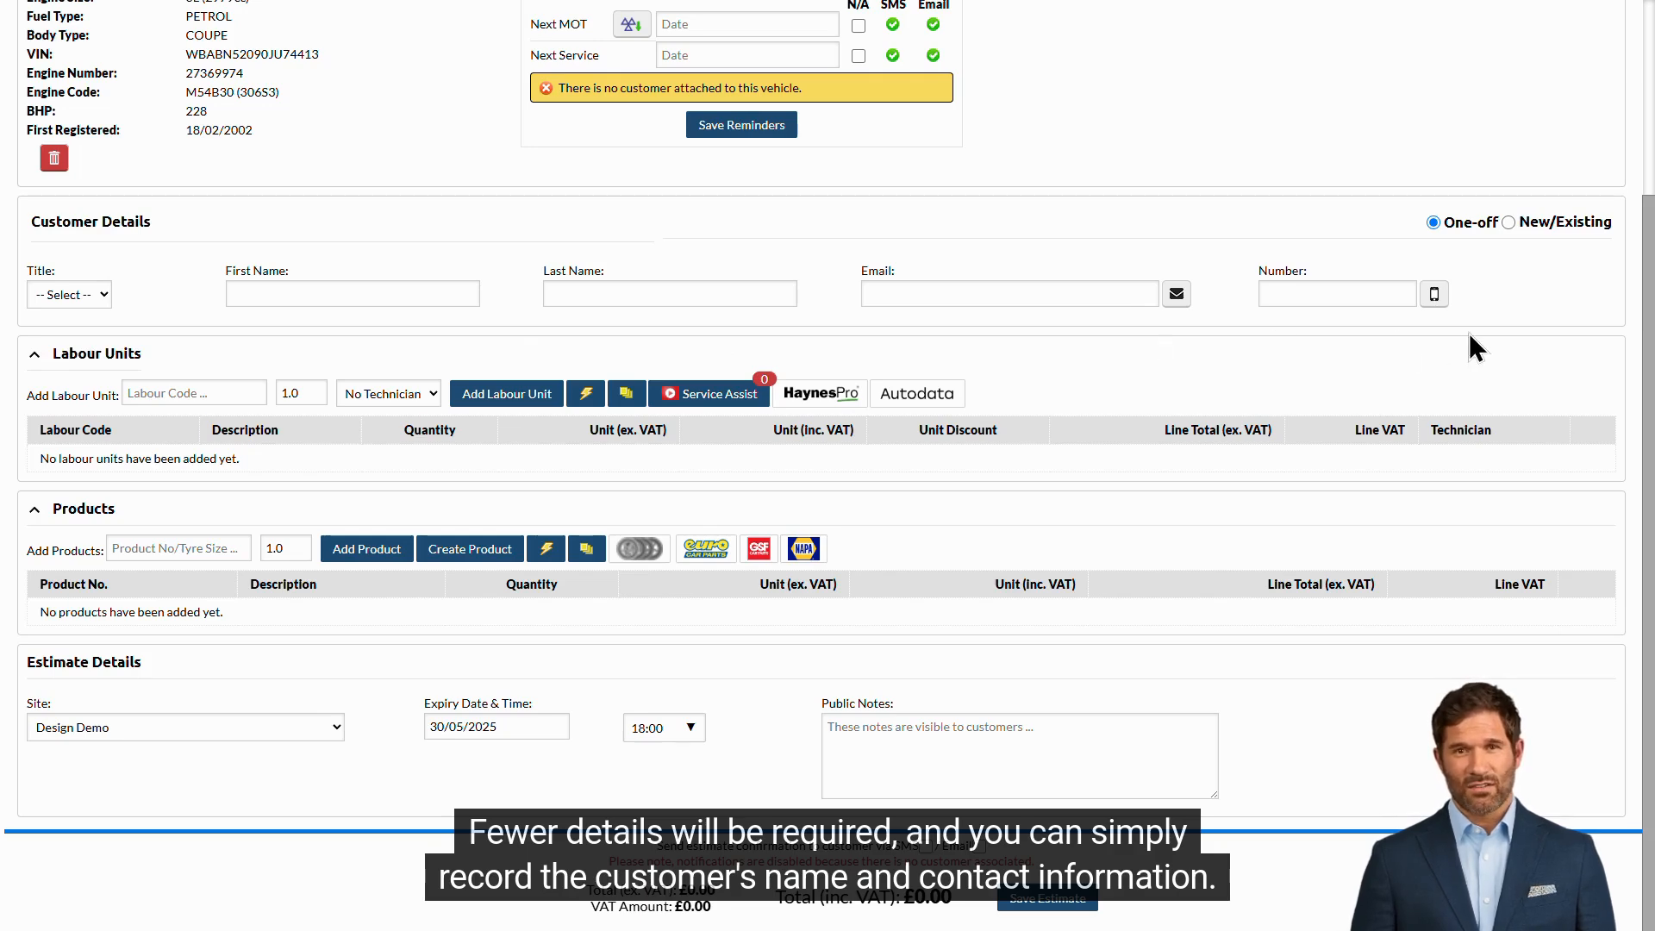
# - Choose New/Existing and fill in the customer's postcode, first and last name, phone number and email
pyautogui.click(1606, 224)
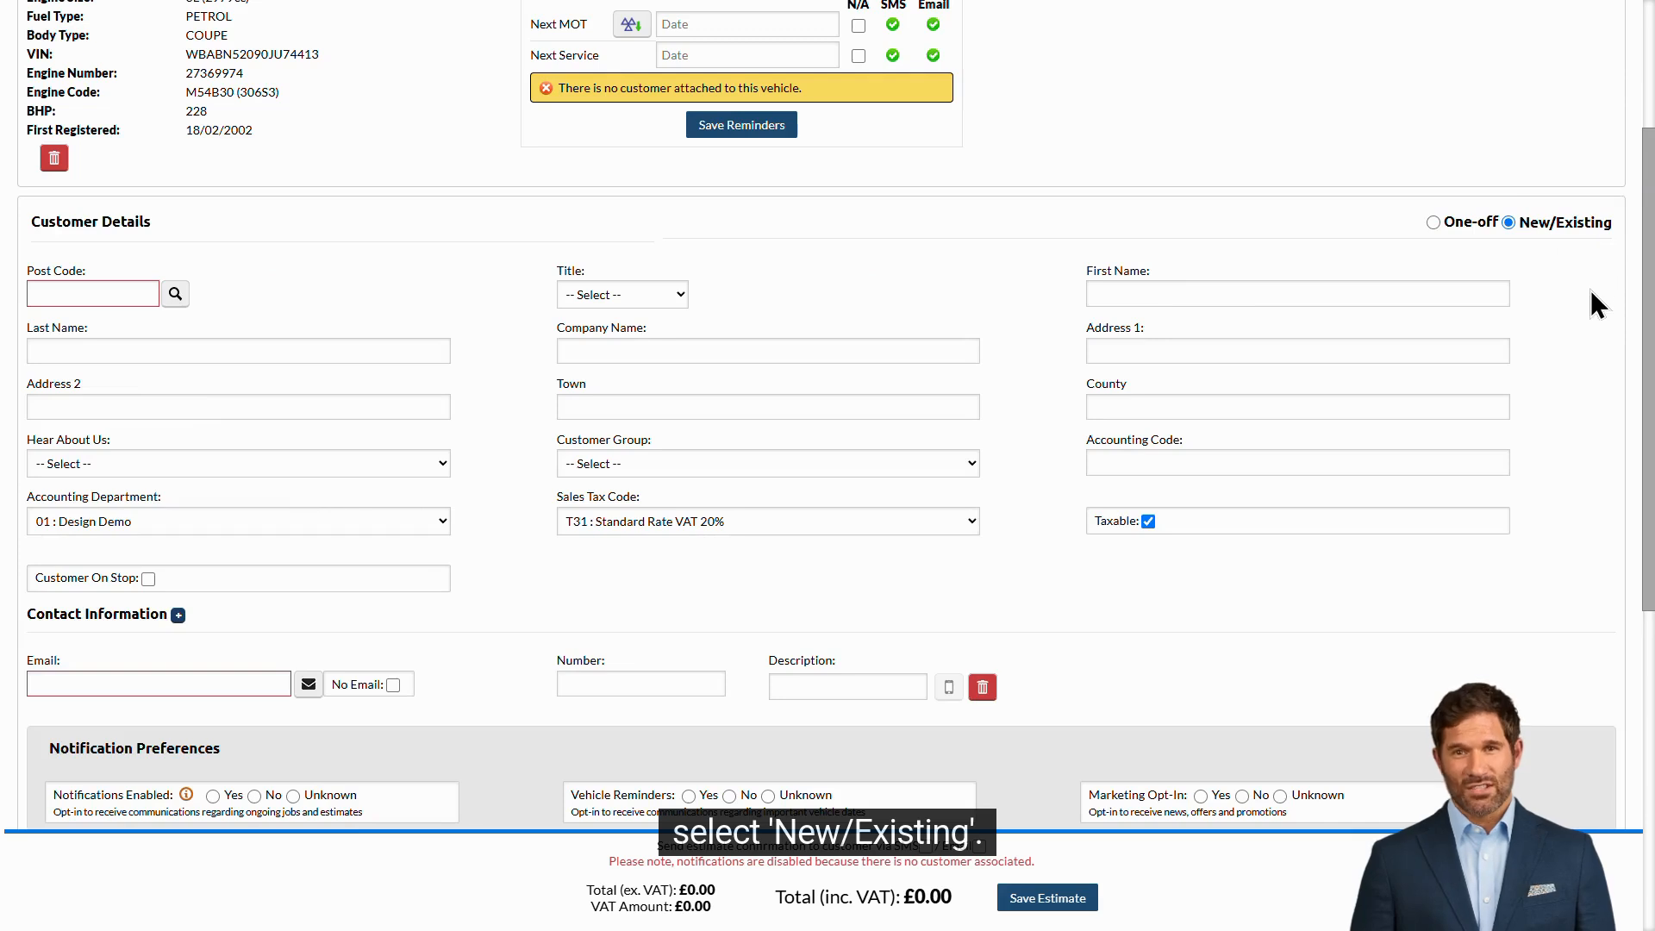
pyautogui.click(106, 294)
pyautogui.write('nn48es')
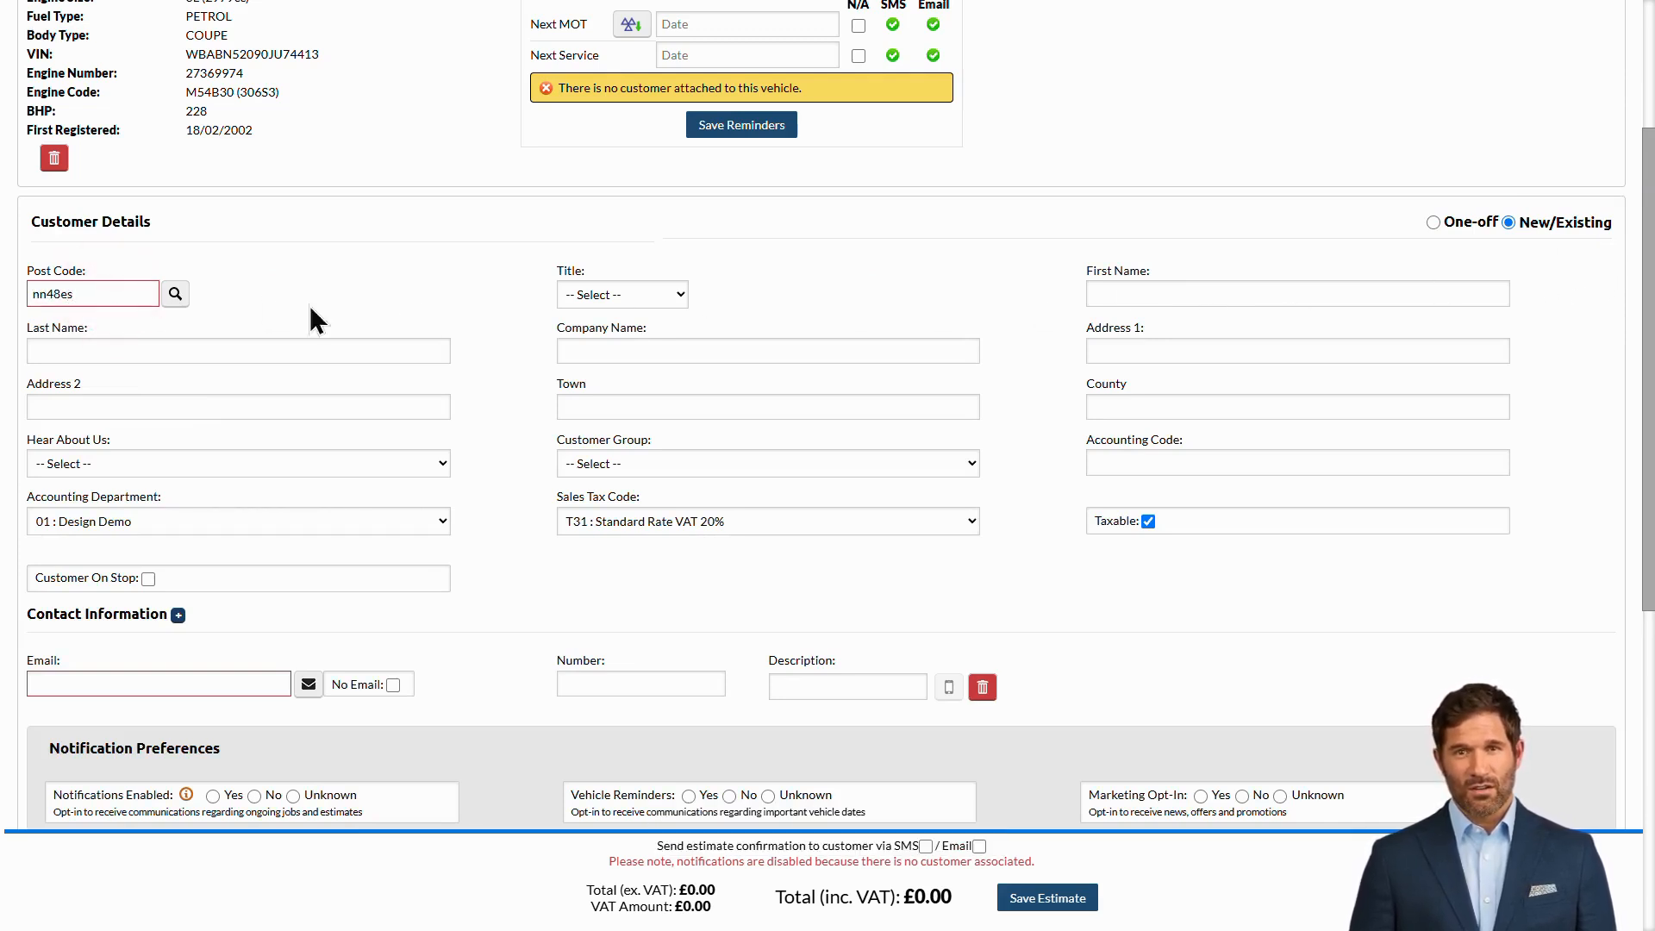
pyautogui.click(1167, 287)
pyautogui.write('test')
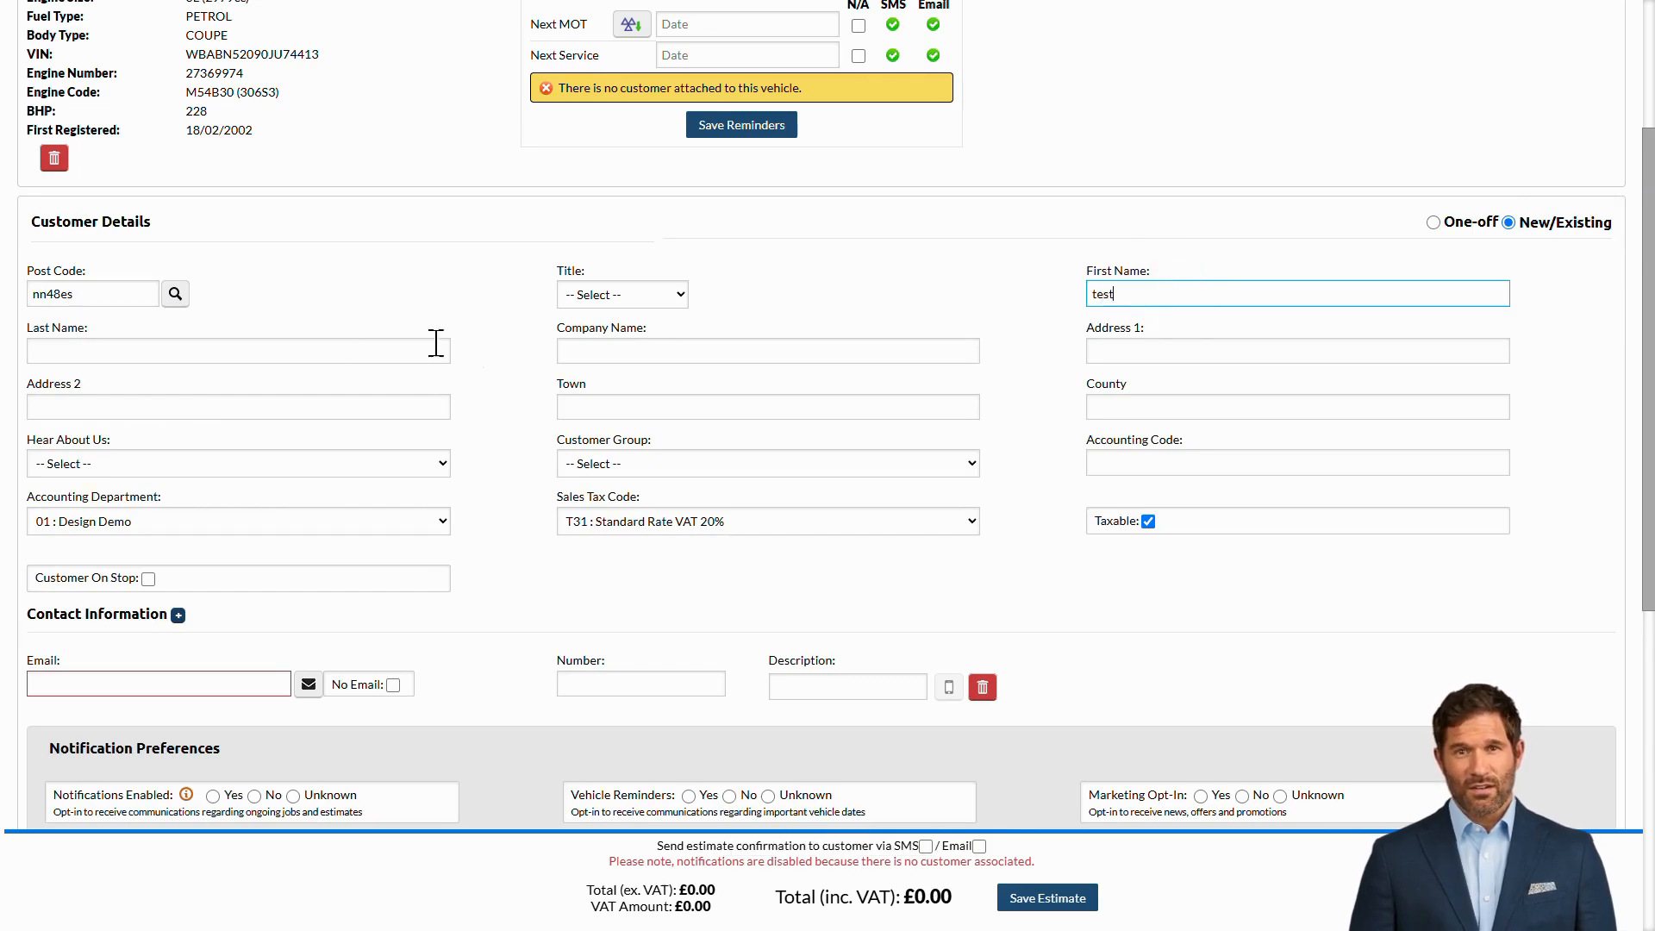
pyautogui.click(350, 348)
pyautogui.write('test')
pyautogui.click(603, 683)
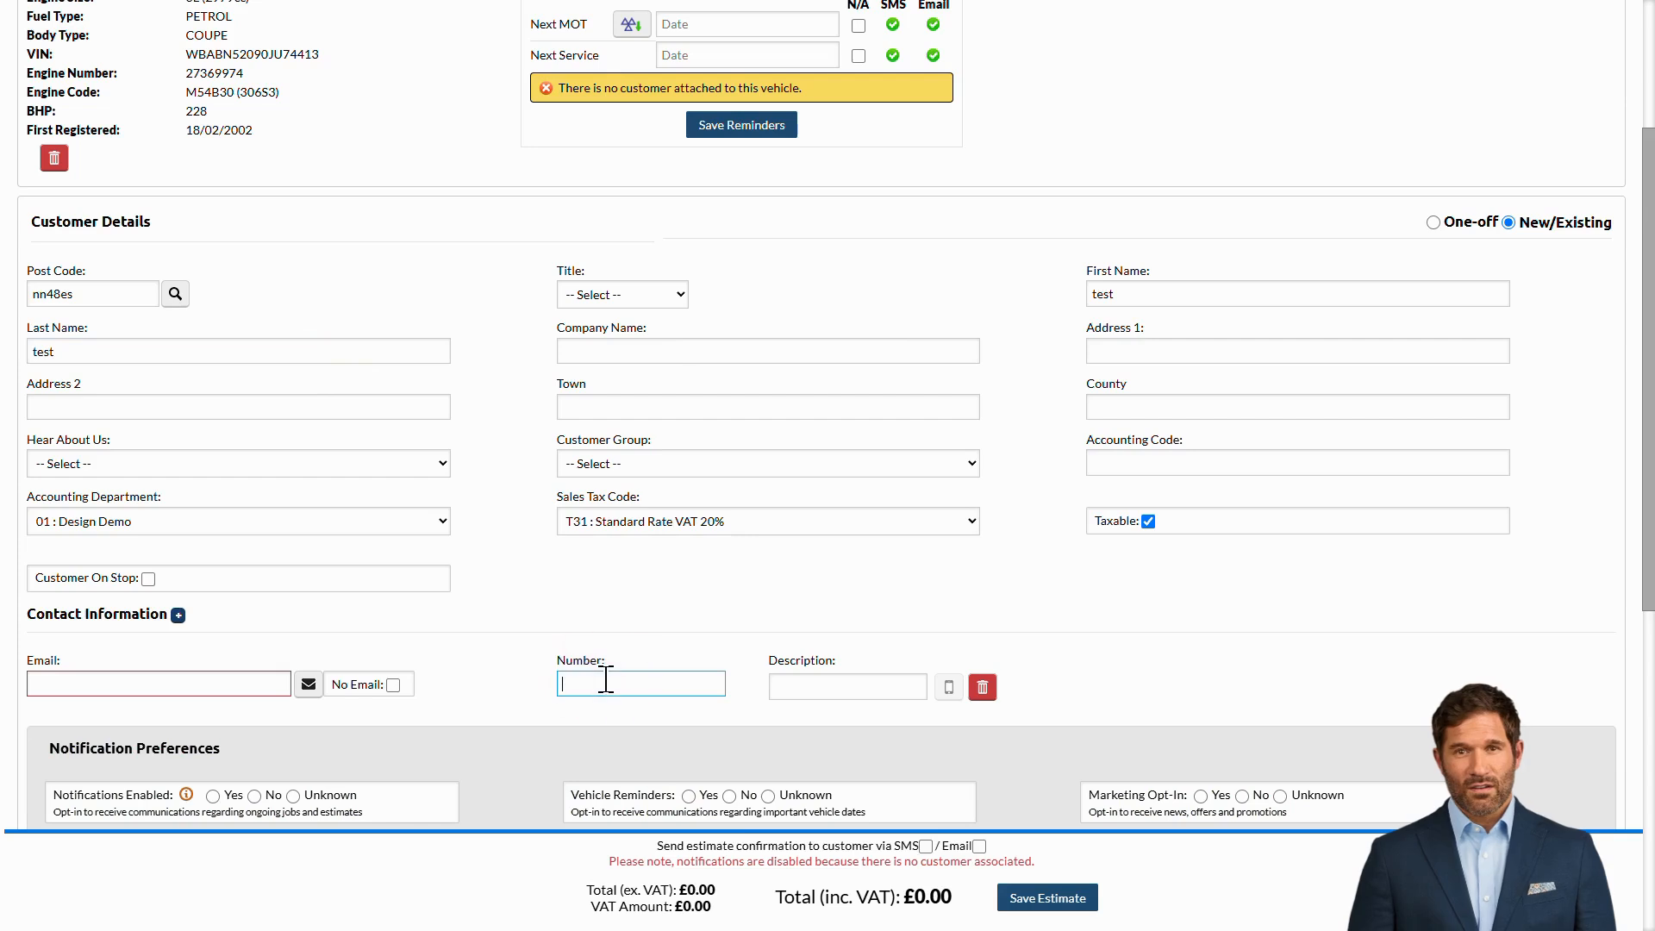
pyautogui.write('012345678')
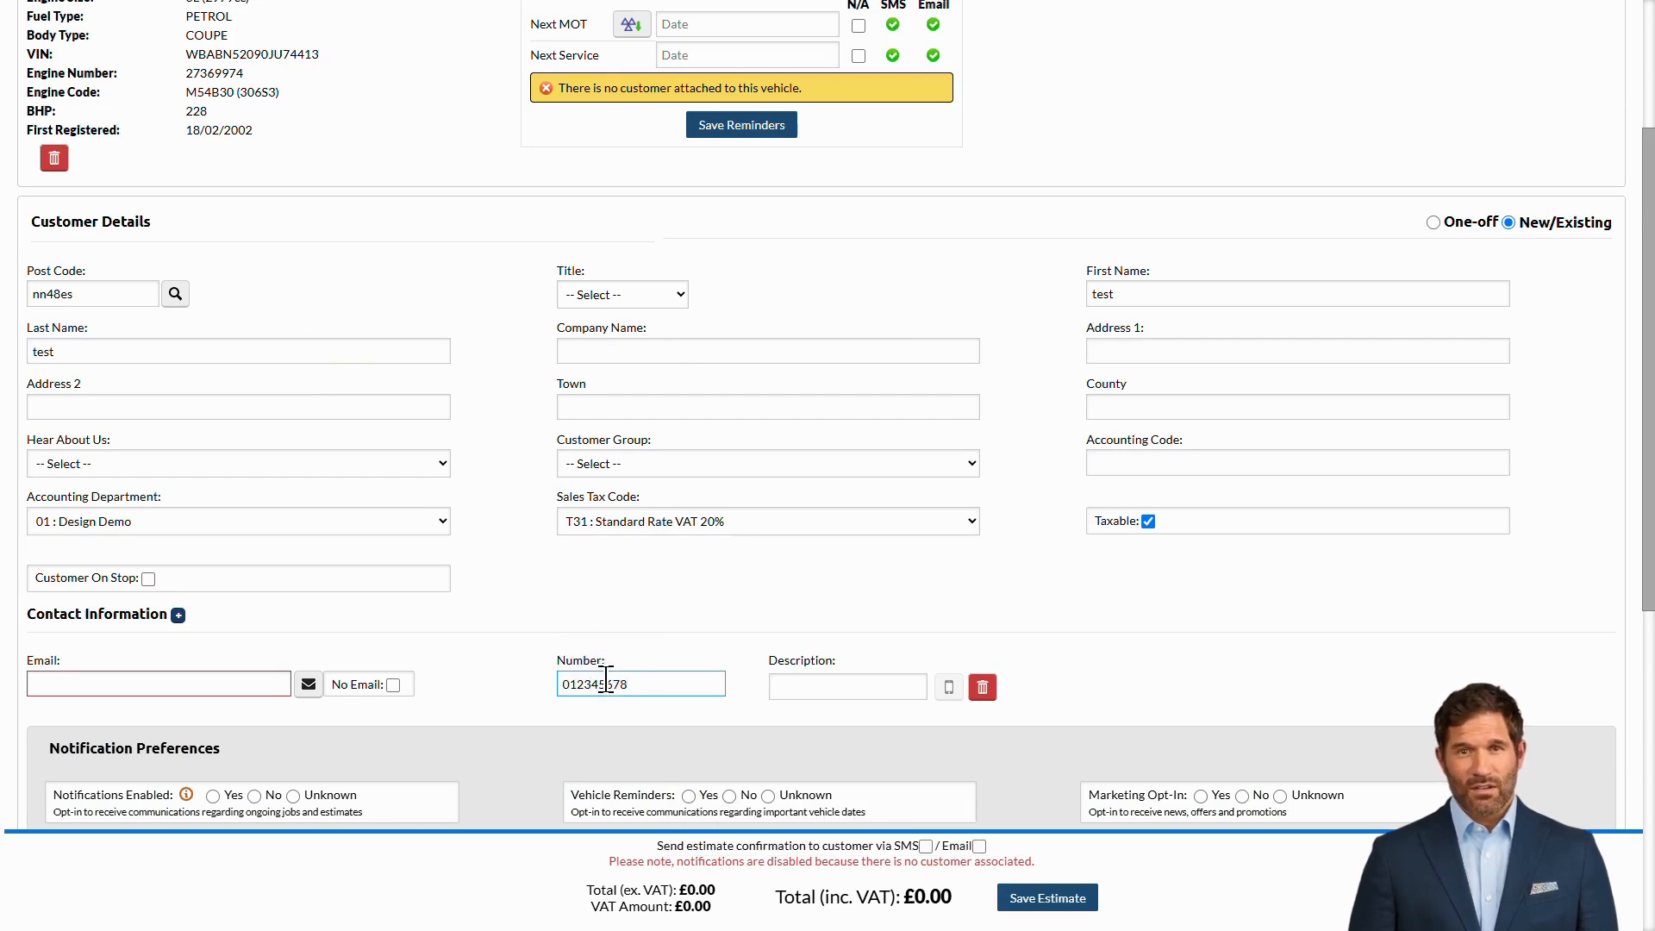
pyautogui.click(255, 682)
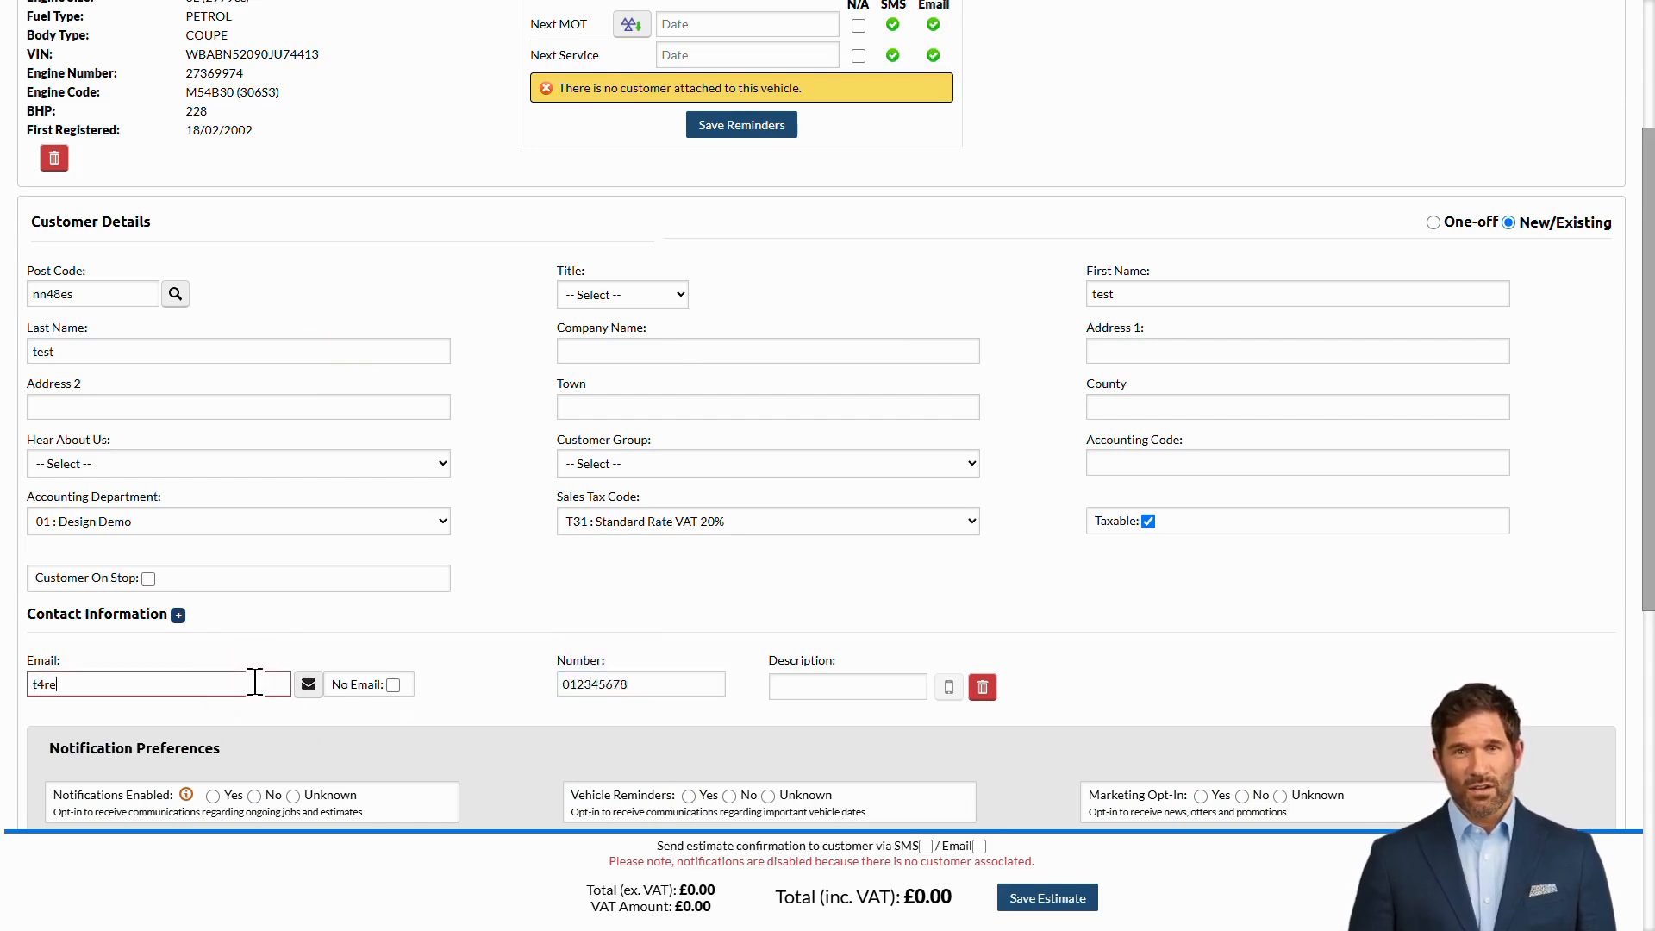
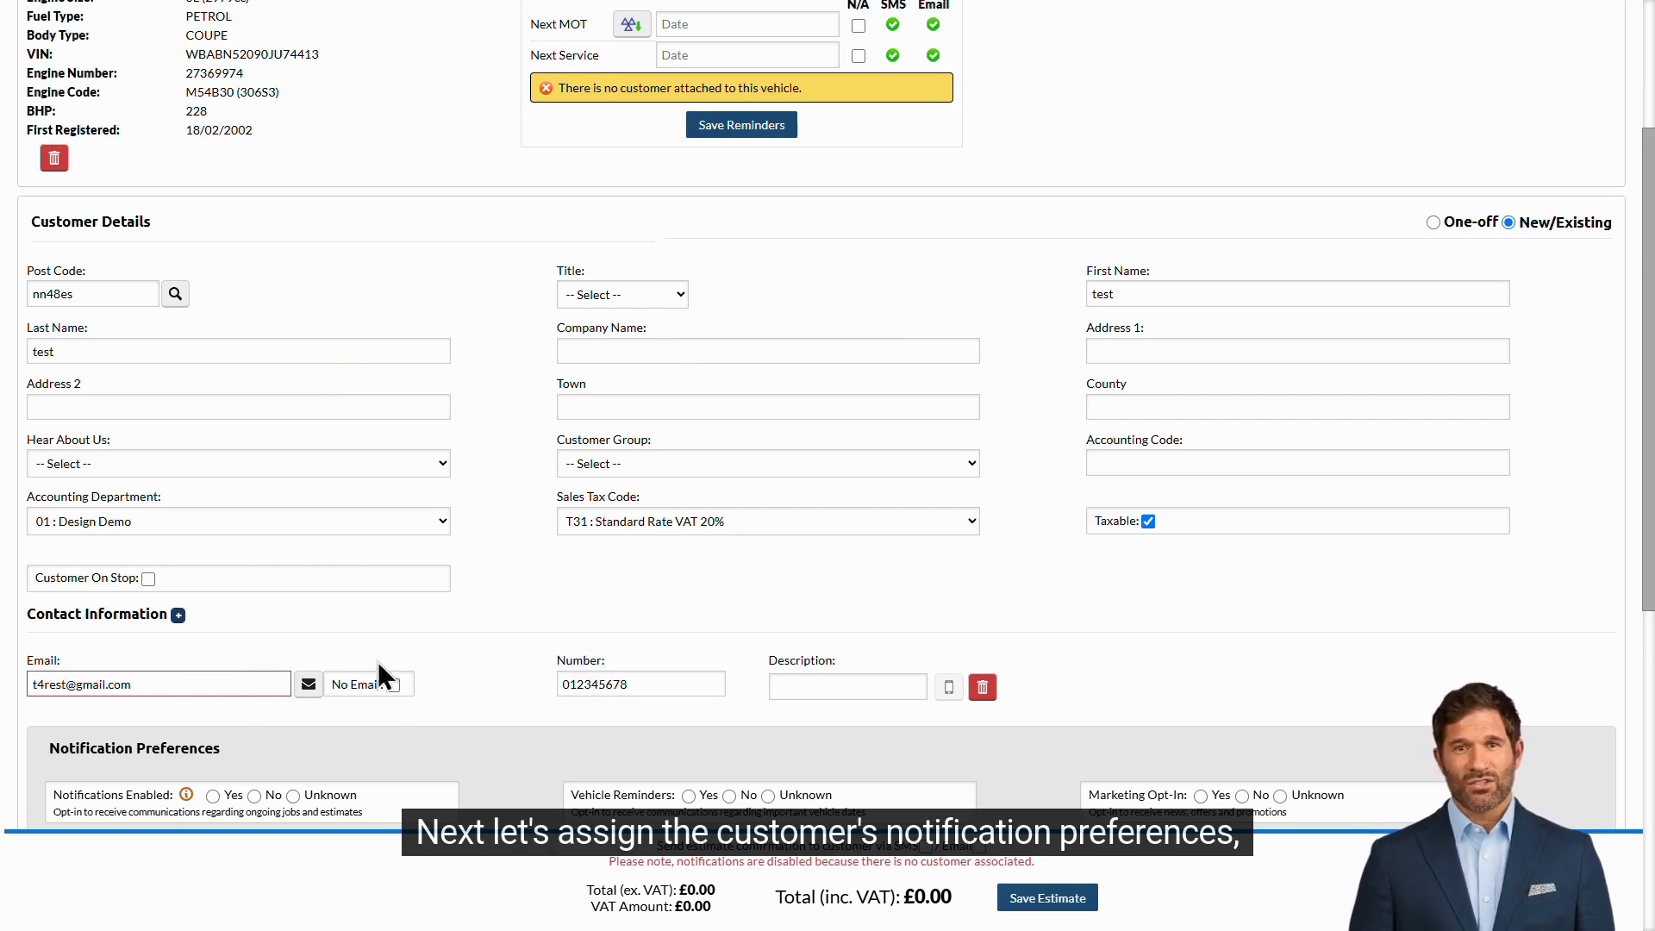
# - Set marketing, vehicle reminders and notifications to Yes, then add the customer
pyautogui.scroll(-5, 496, 639)
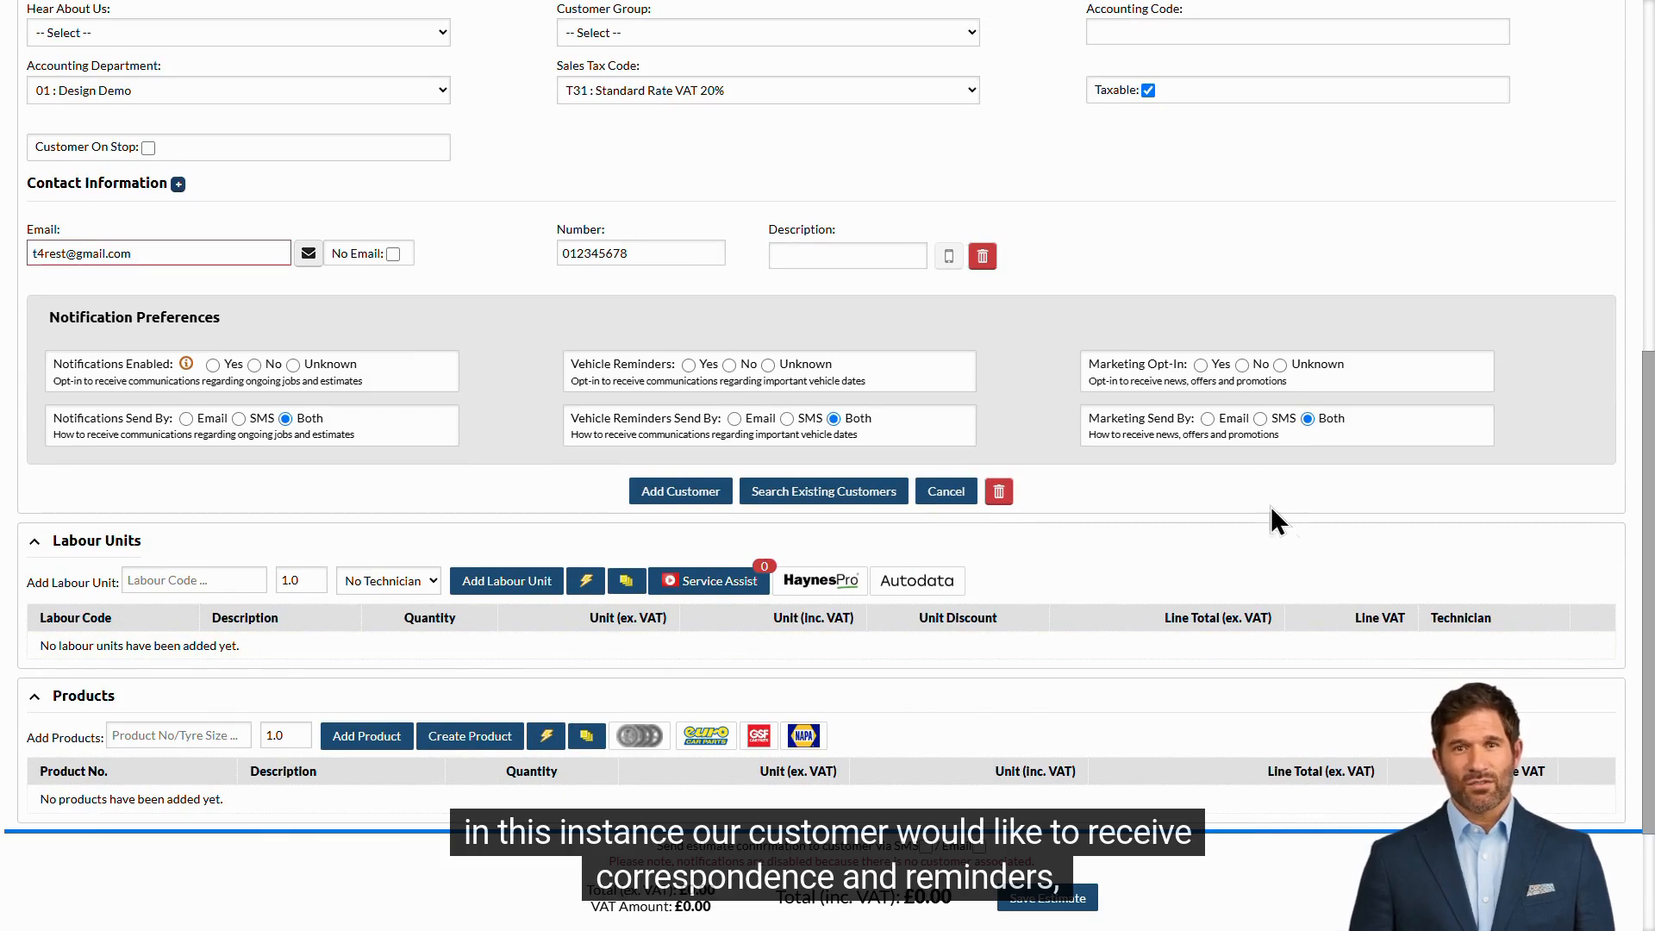
pyautogui.click(1200, 364)
pyautogui.click(689, 364)
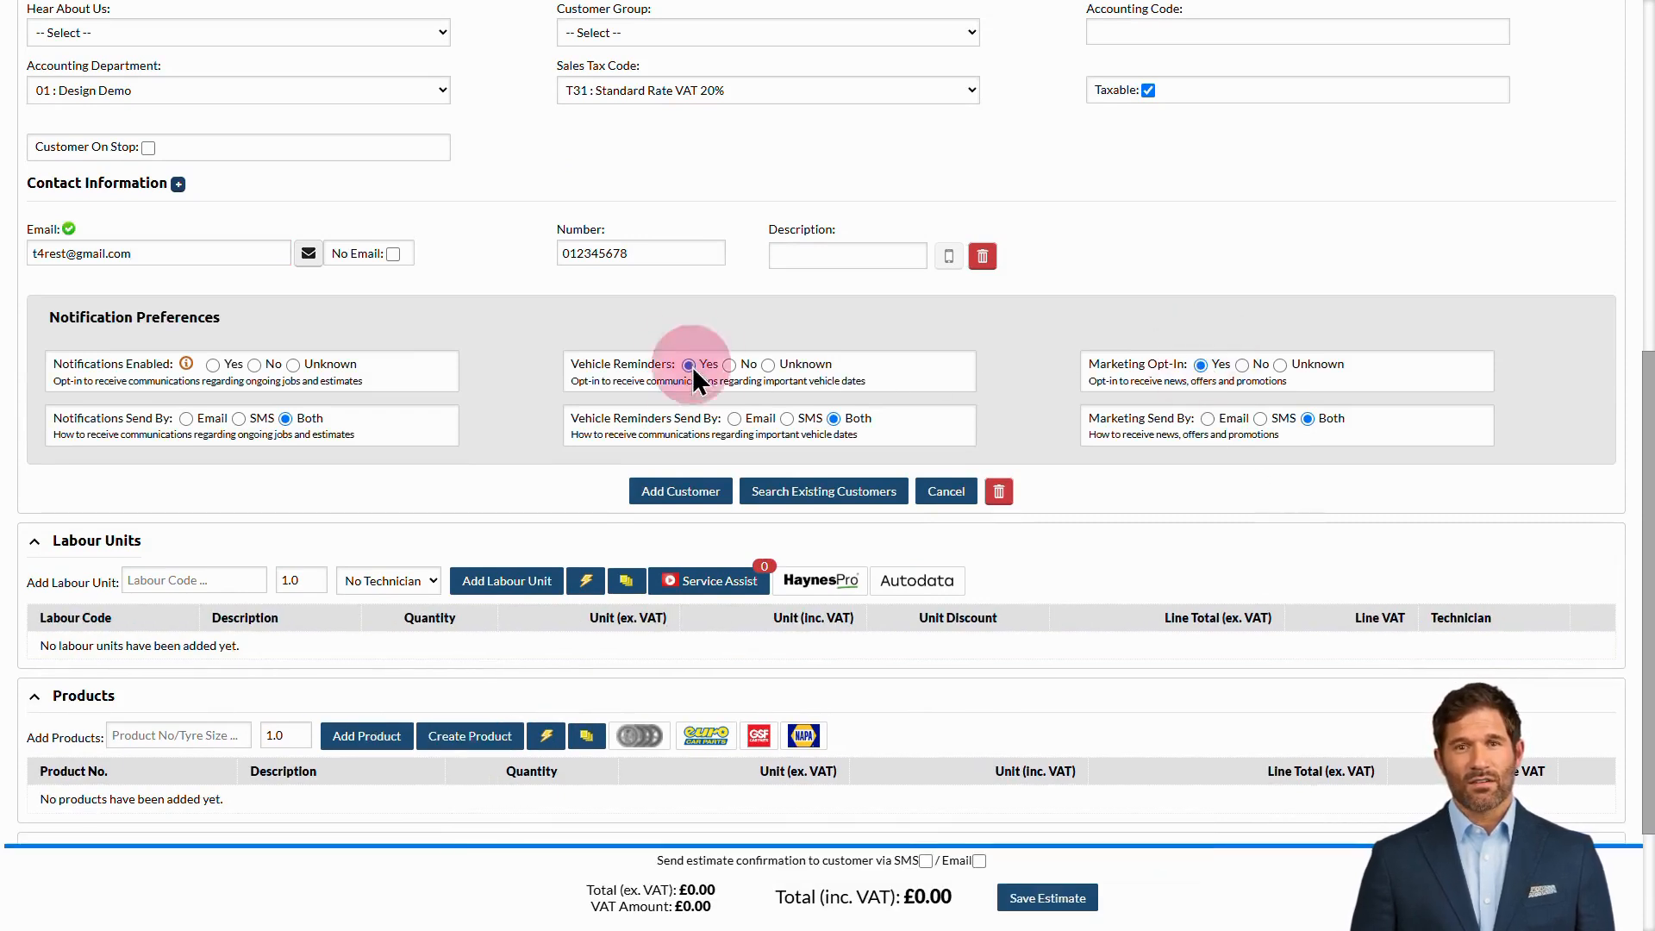
pyautogui.click(213, 364)
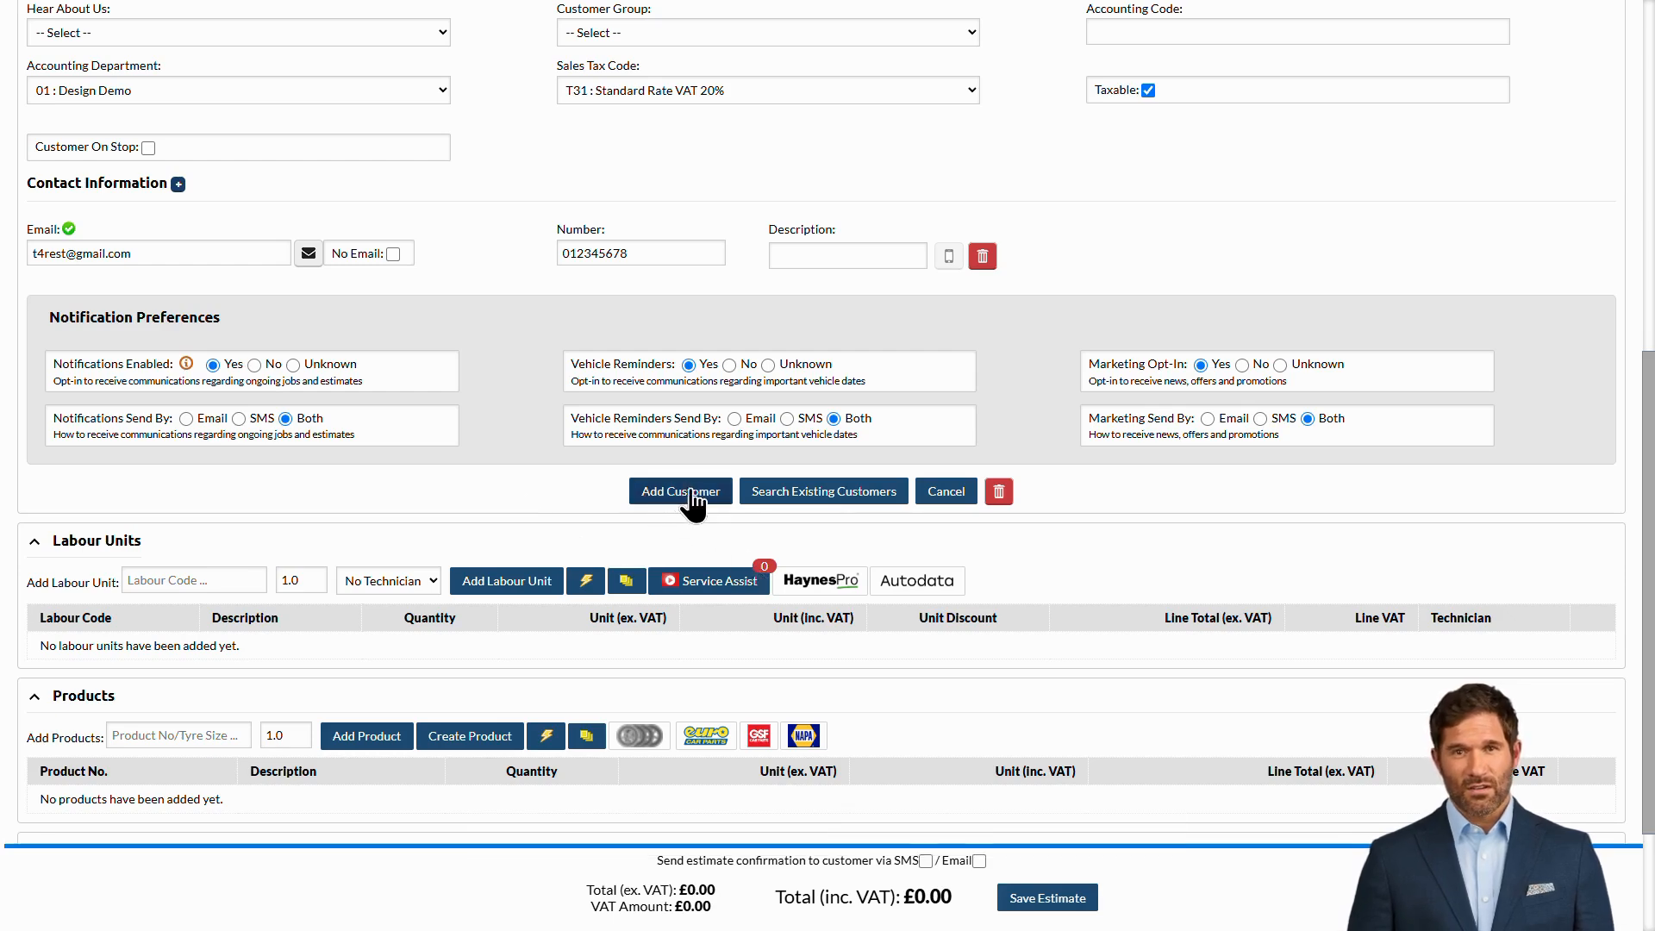
pyautogui.click(722, 493)
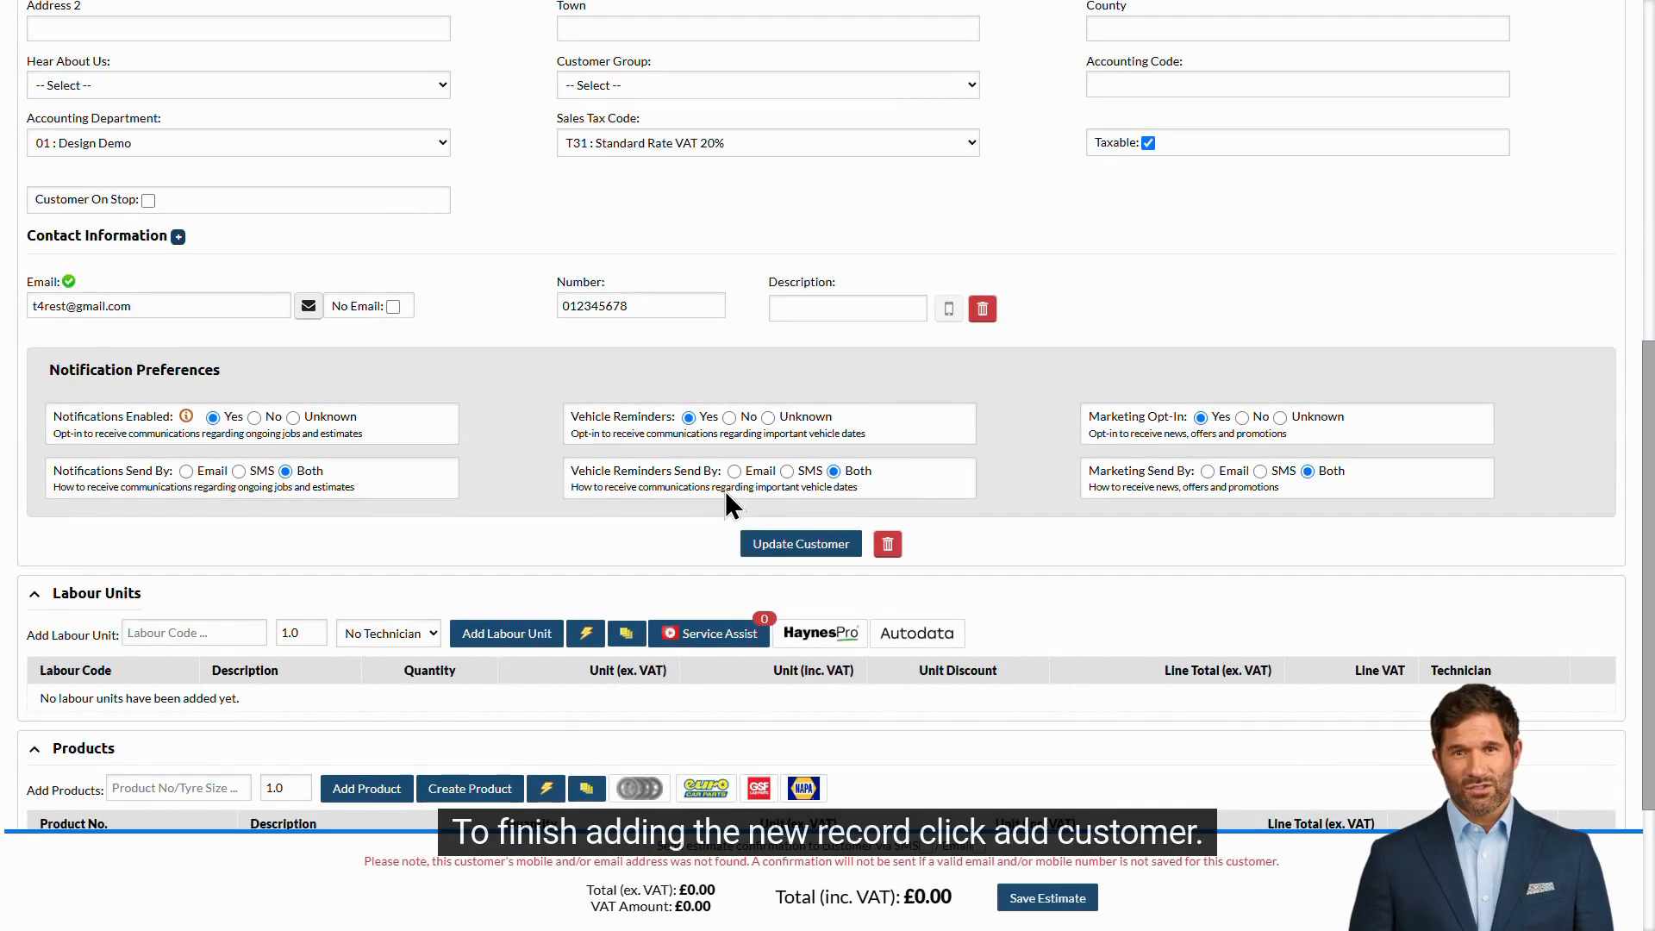
# - Add a LAB1 Standard Labour line described as 'Fit battery' at 60.00
pyautogui.scroll(-3, 1071, 528)
pyautogui.click(200, 398)
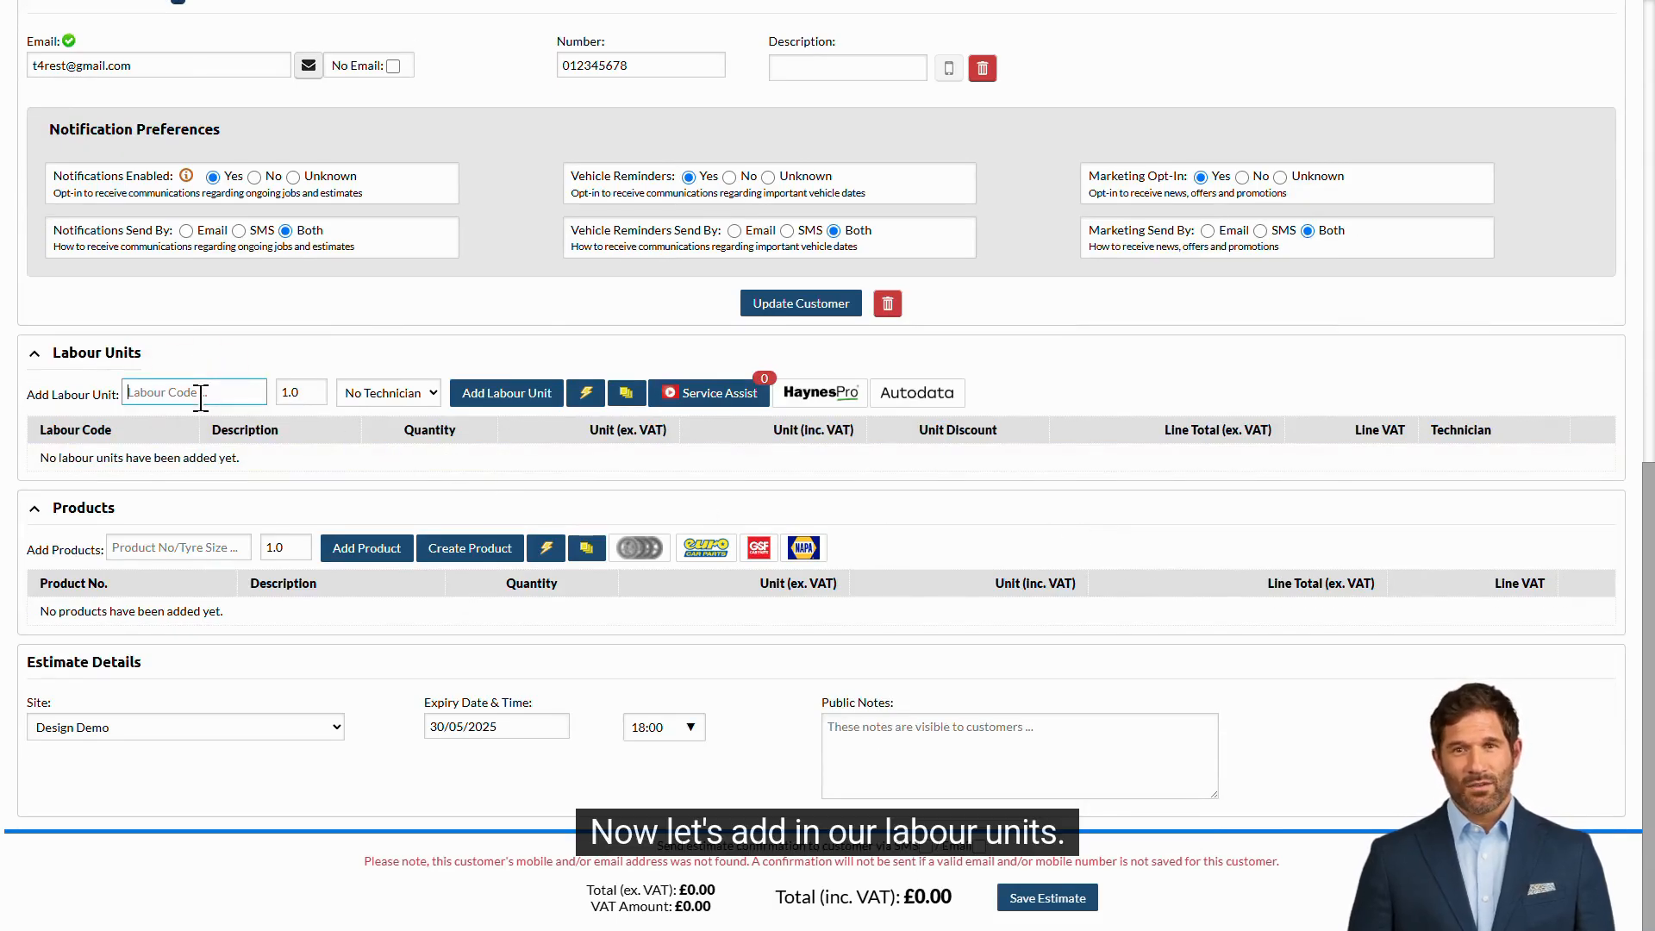
pyautogui.write('lab')
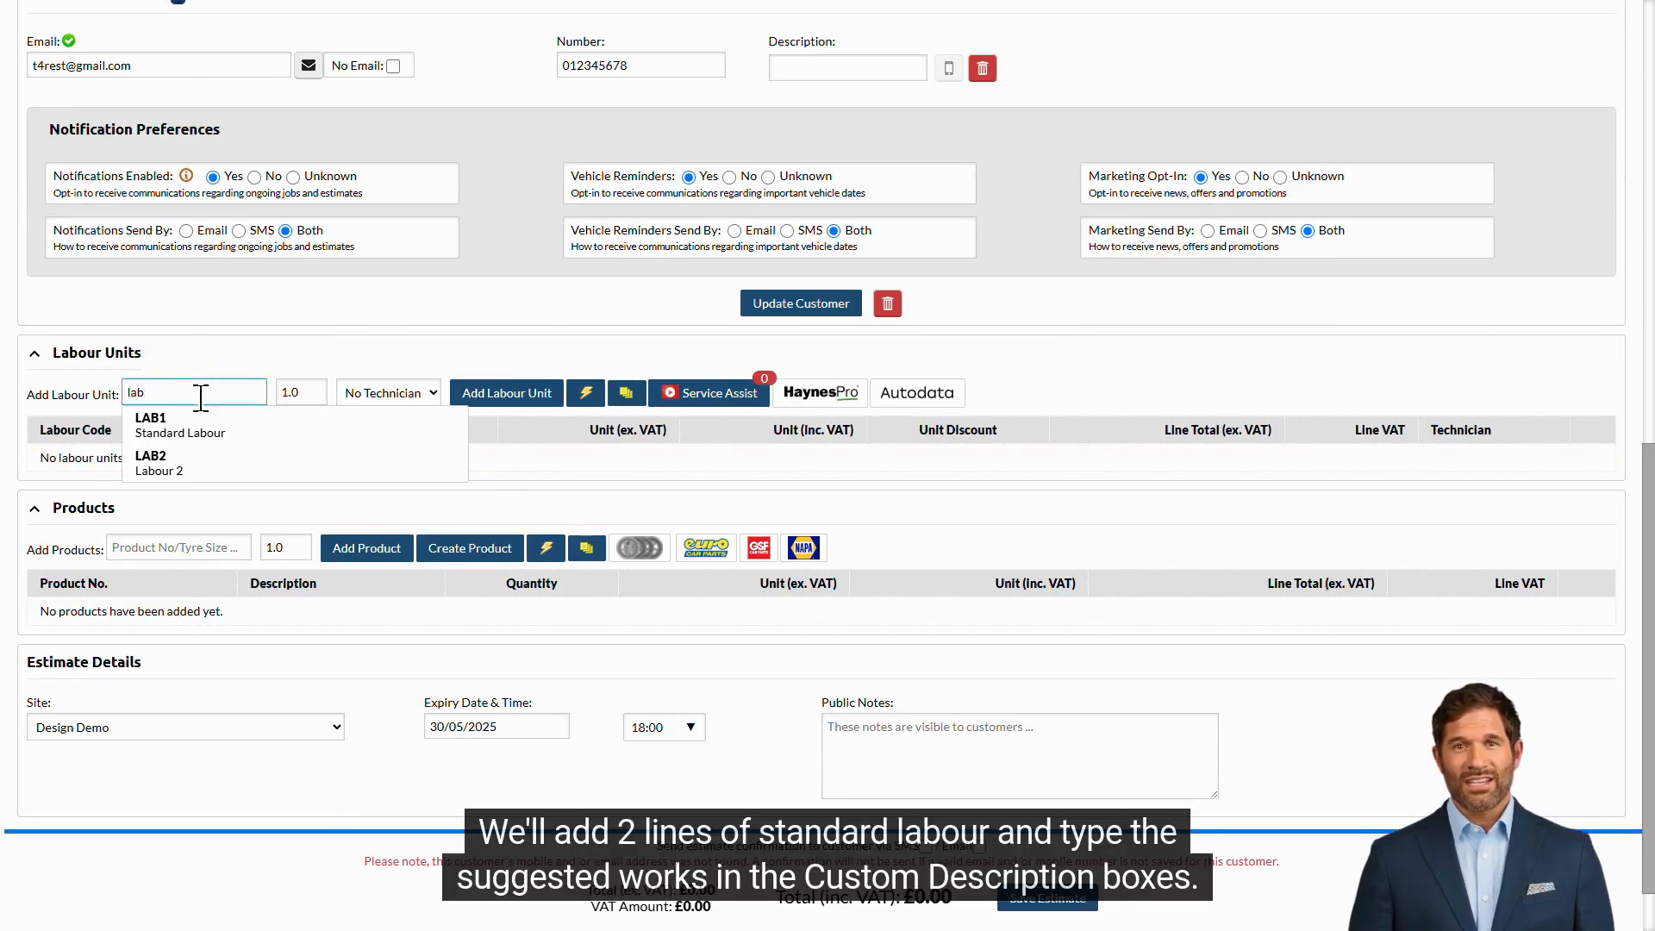
pyautogui.click(442, 426)
pyautogui.click(483, 393)
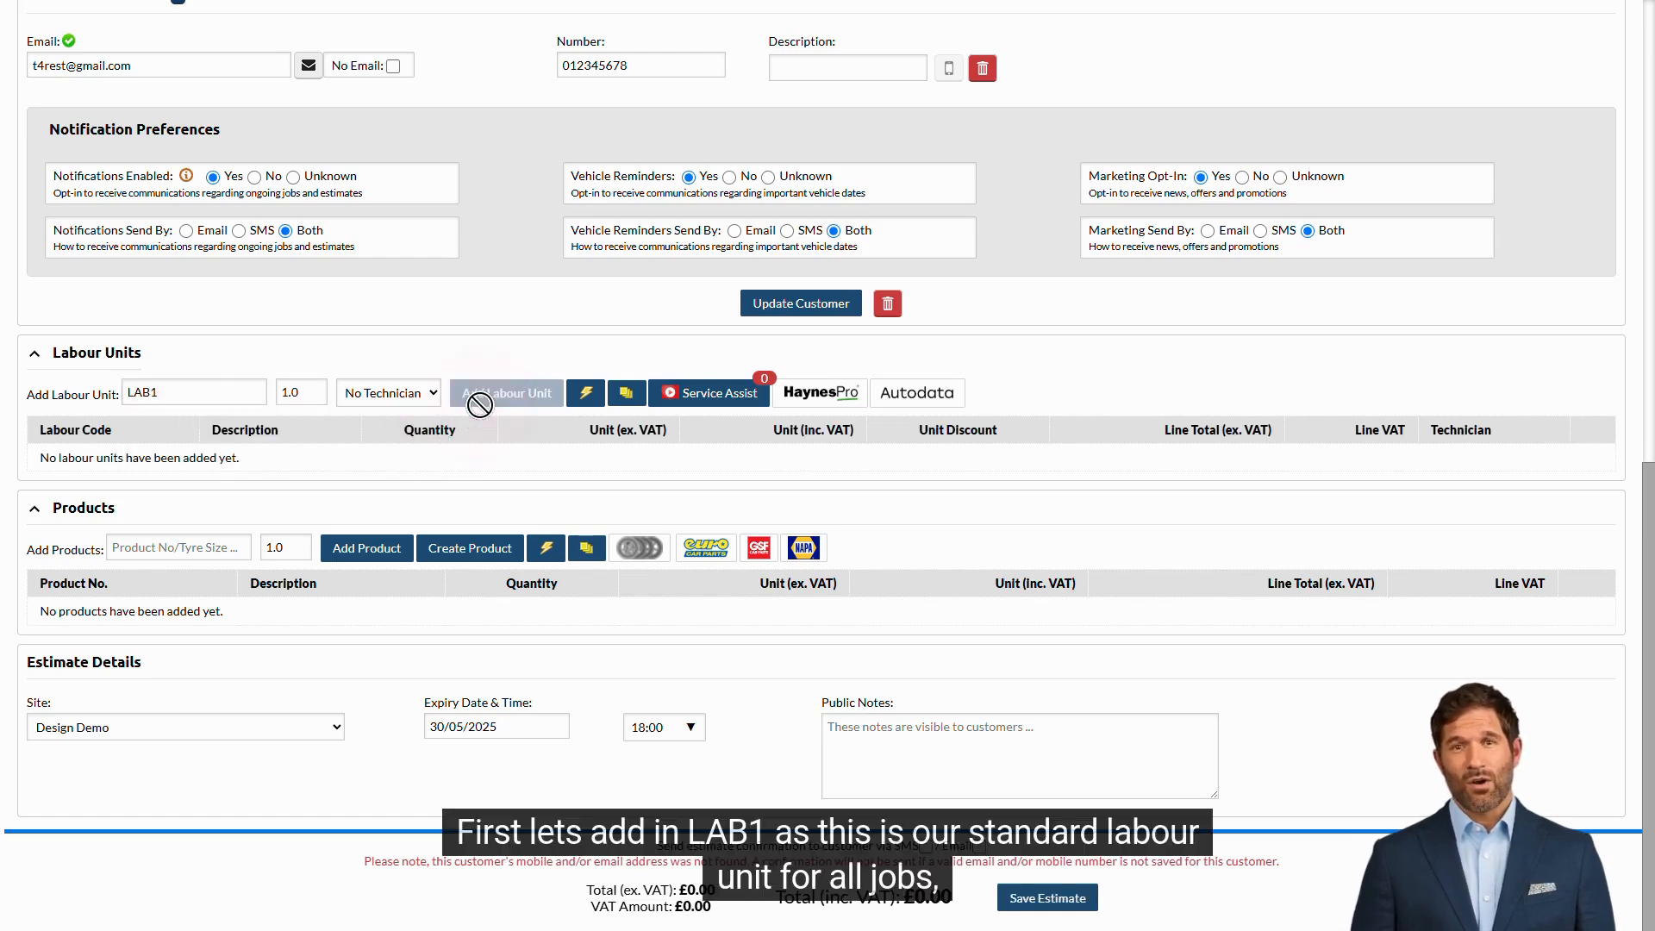
pyautogui.click(381, 495)
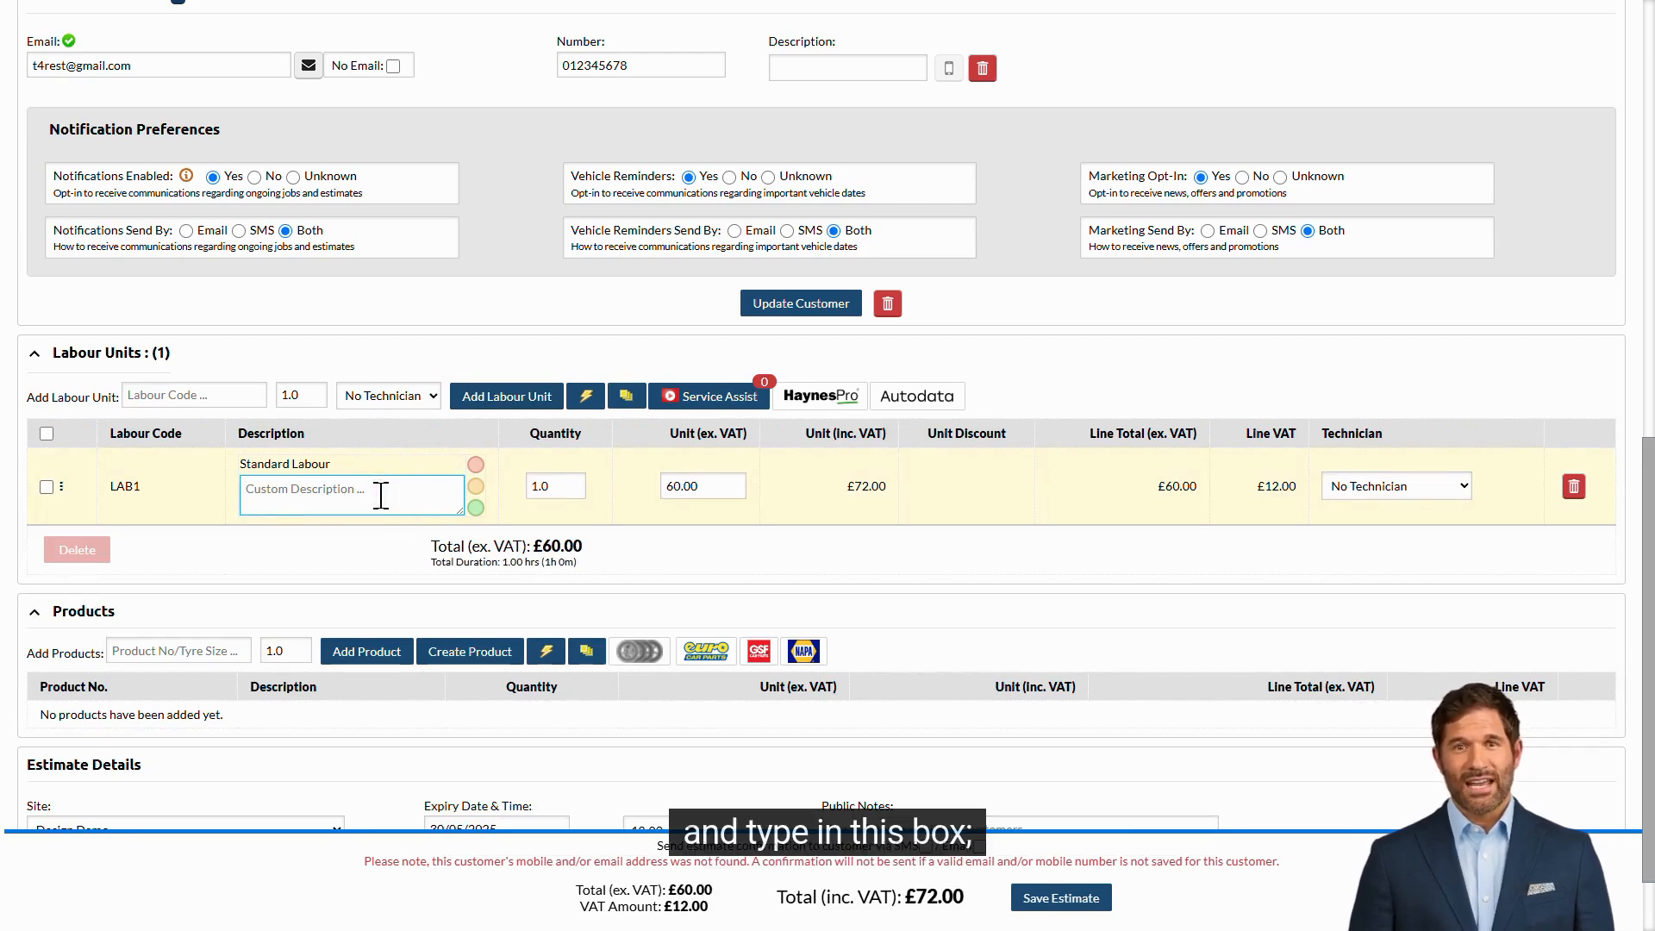
pyautogui.write('Fit battery')
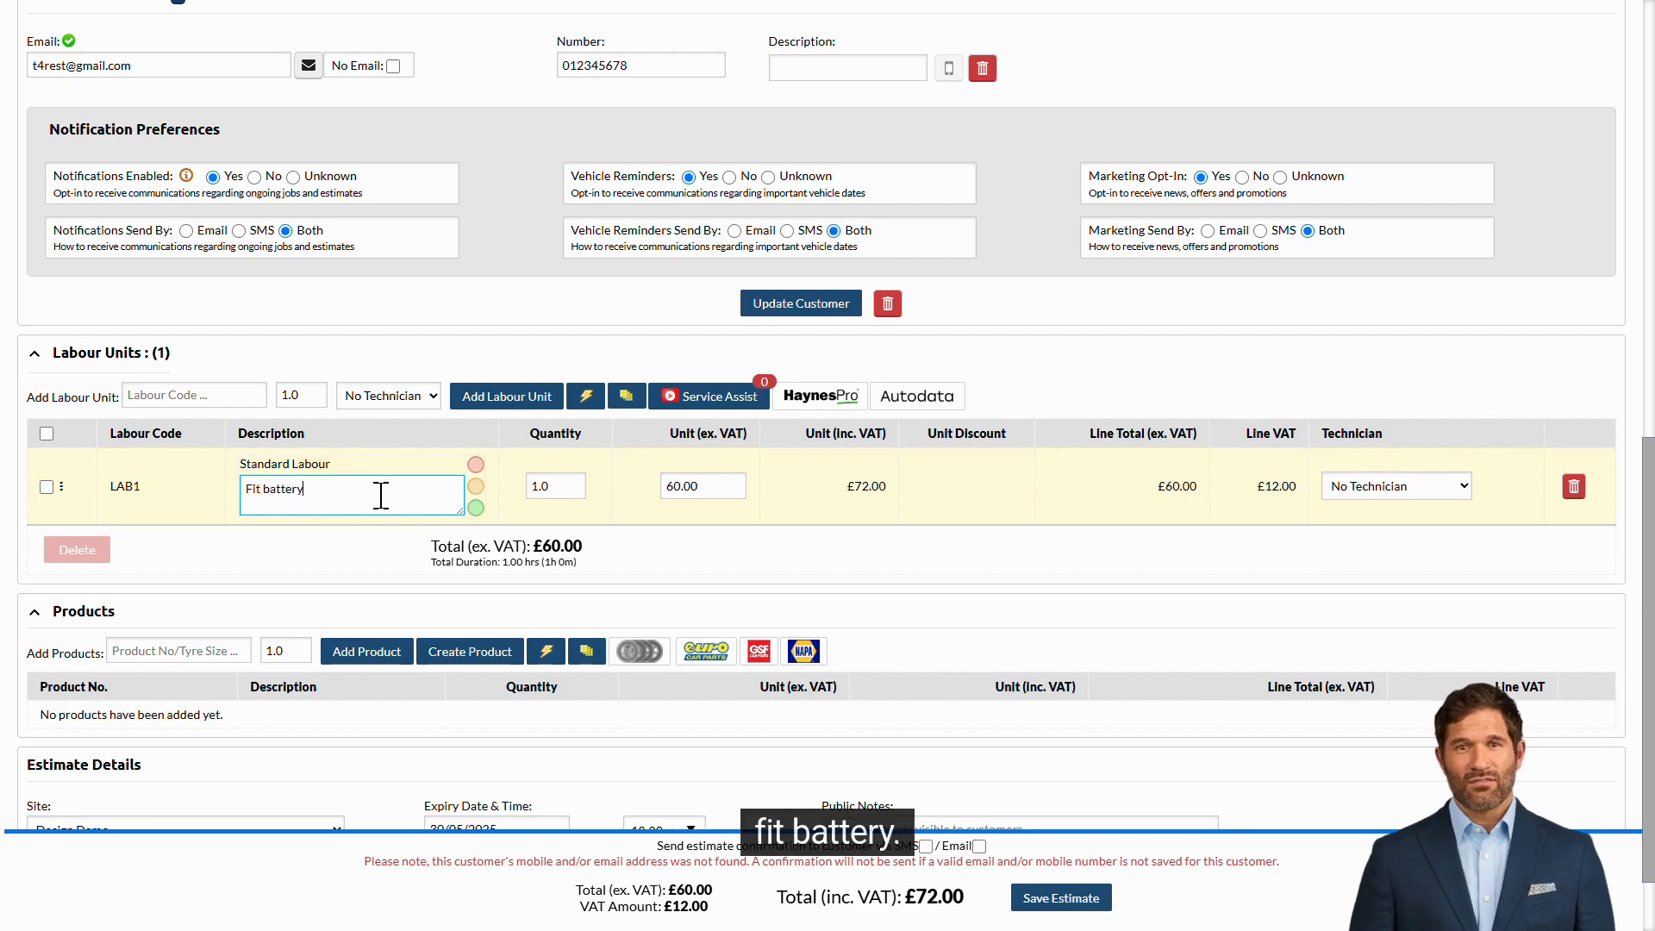
# - Add a second LAB1 labour line described as 'Fit discs and pads' at 60.00
pyautogui.click(191, 396)
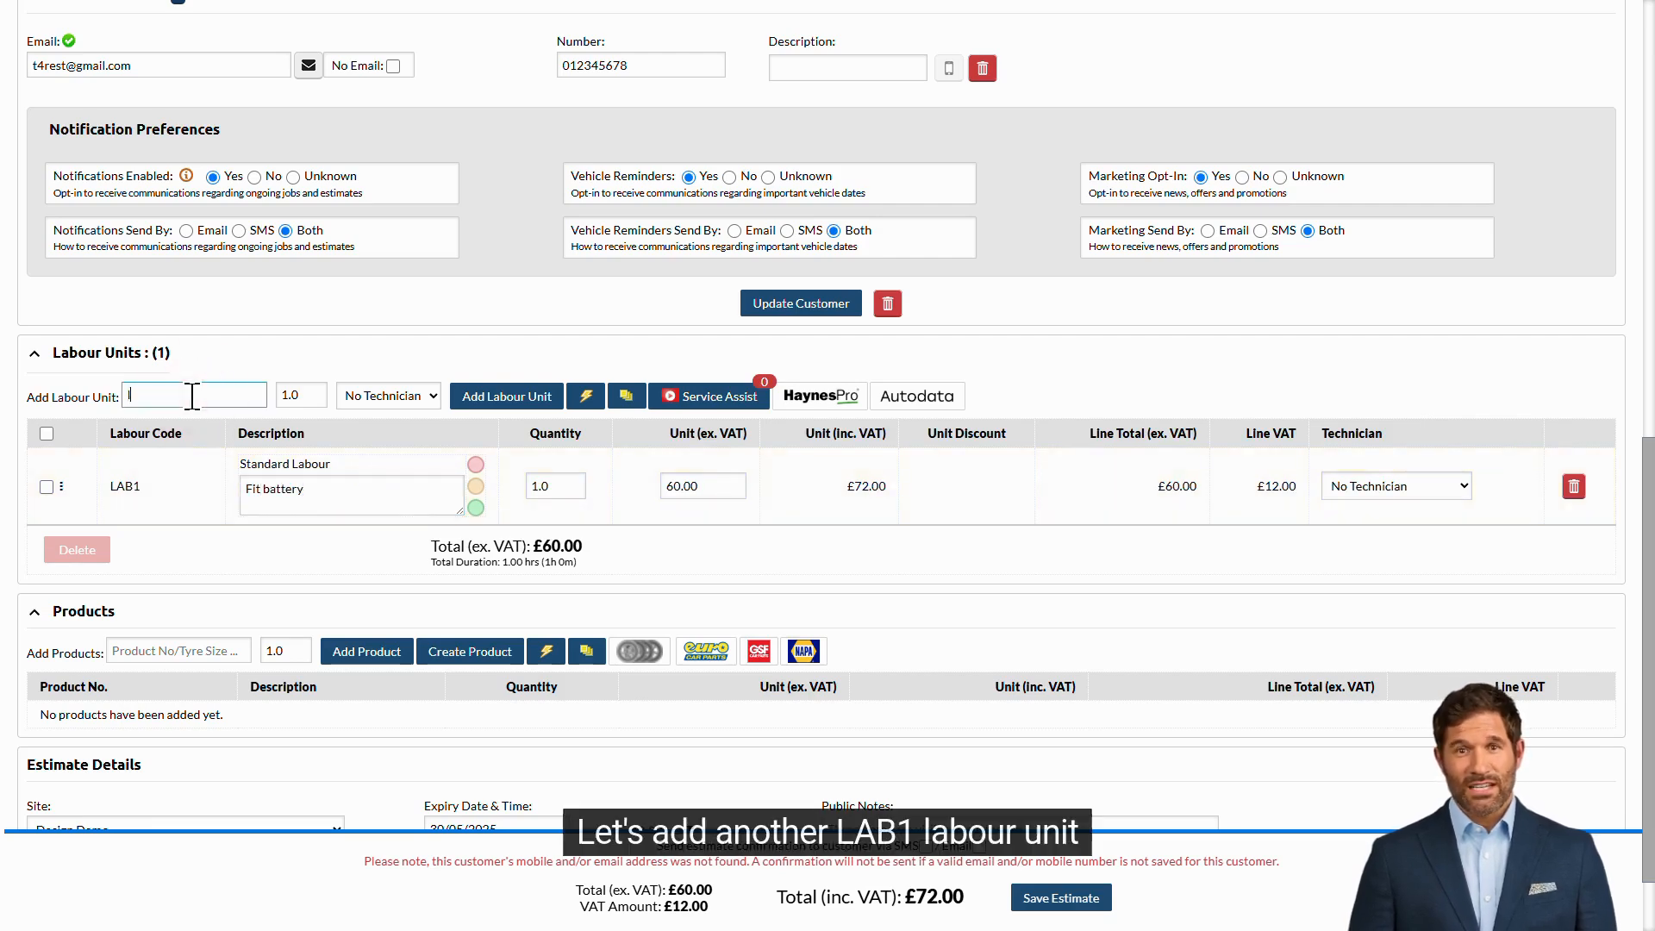
pyautogui.write('lab')
pyautogui.click(228, 424)
pyautogui.click(507, 397)
pyautogui.click(369, 564)
pyautogui.write('Fit discs and pads')
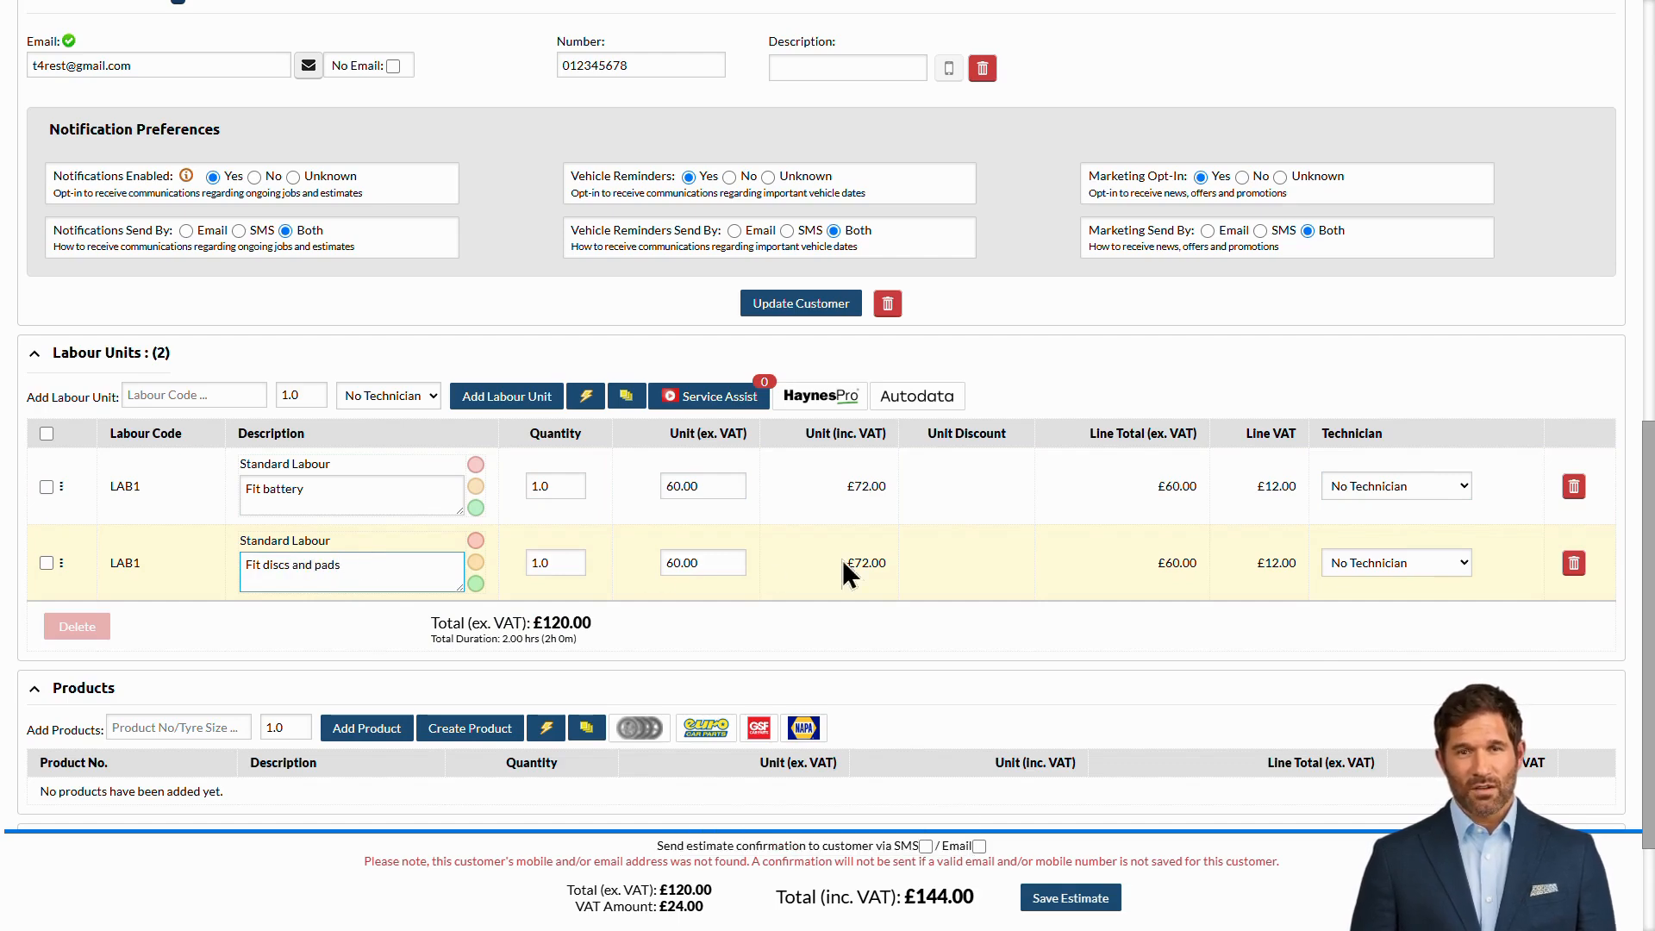
pyautogui.click(947, 562)
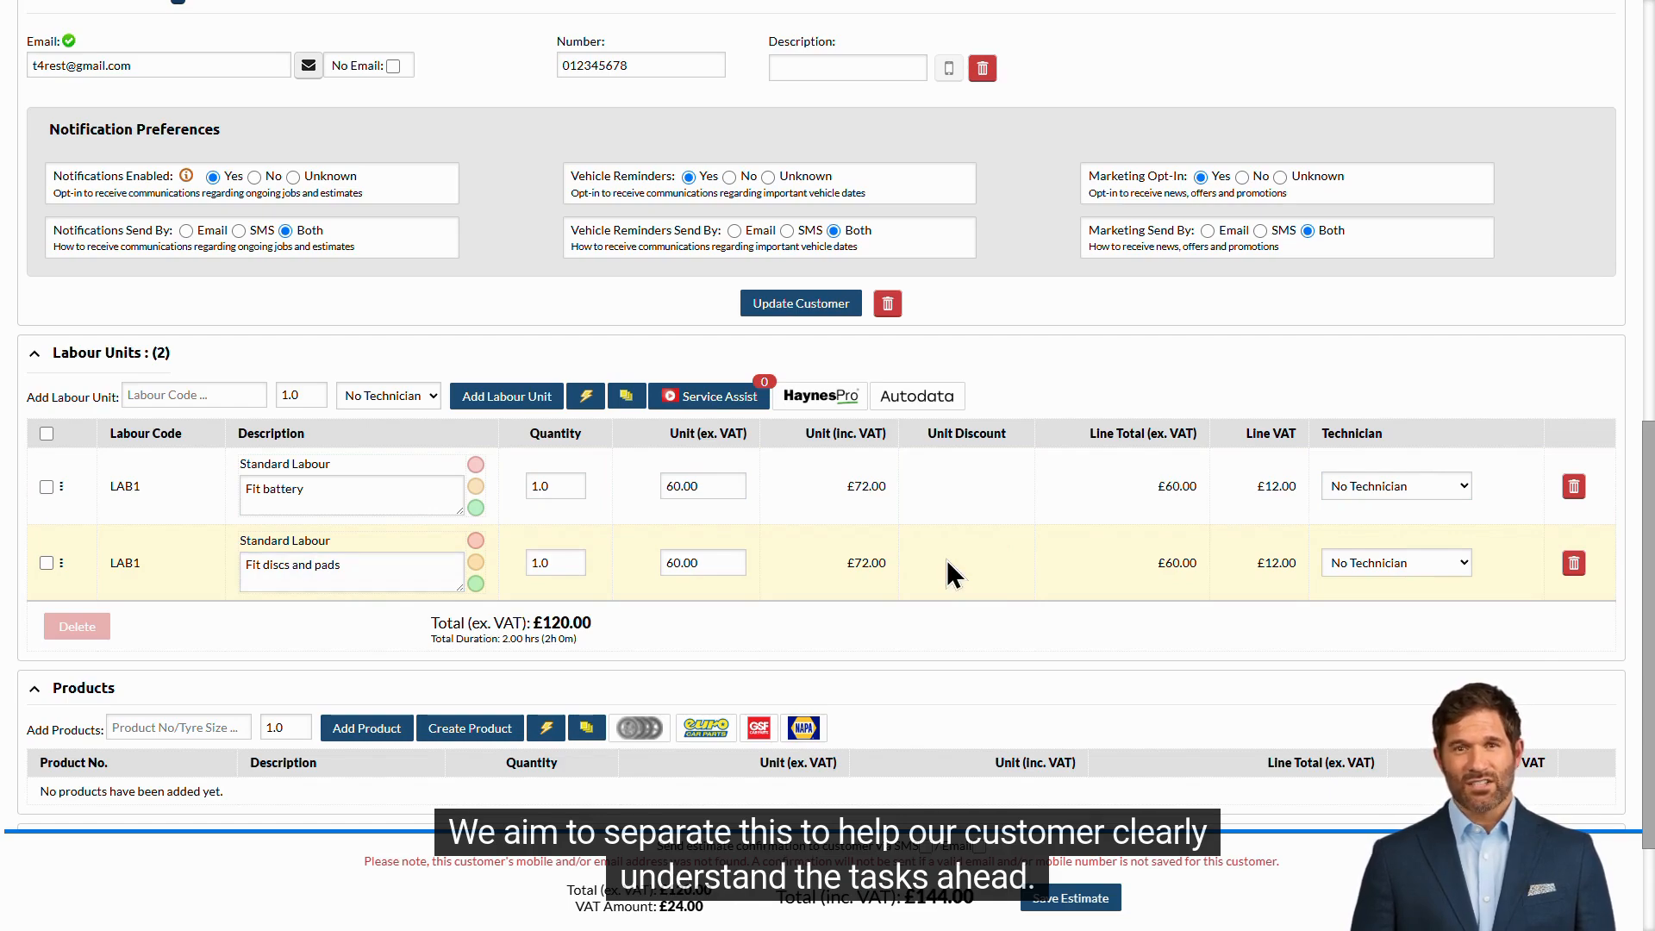
pyautogui.scroll(-2, 947, 560)
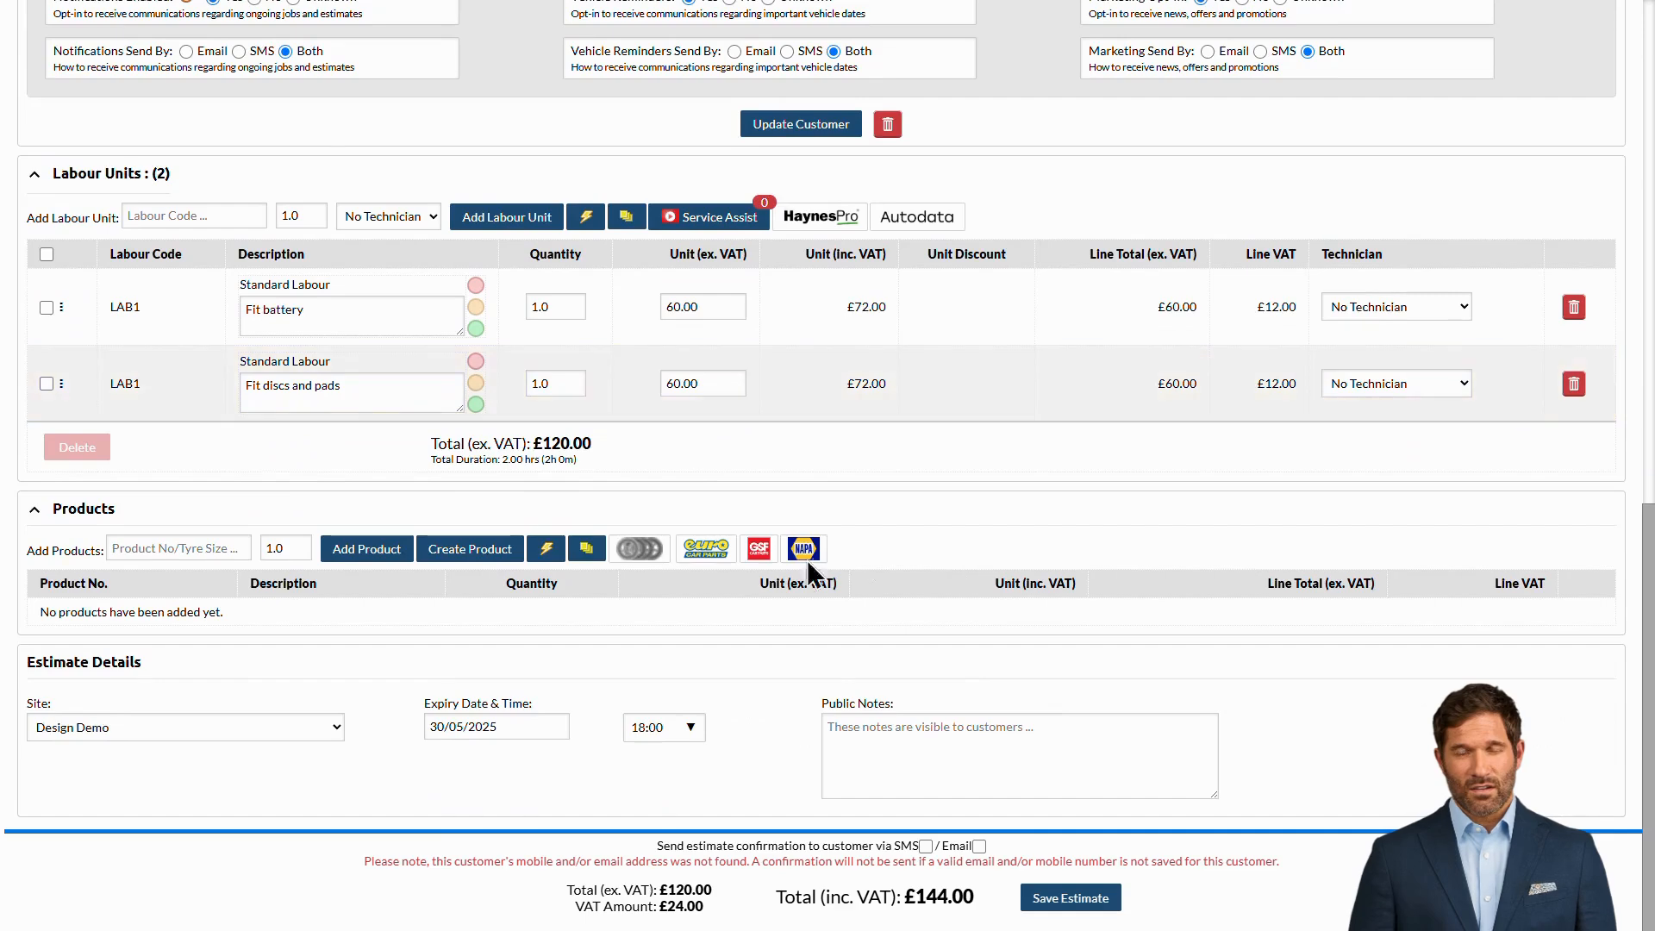
# - Add the Battery, Front Brake Discs and Front Brake Pads products, bringing the estimate to £333.37 inc. VAT
pyautogui.click(185, 548)
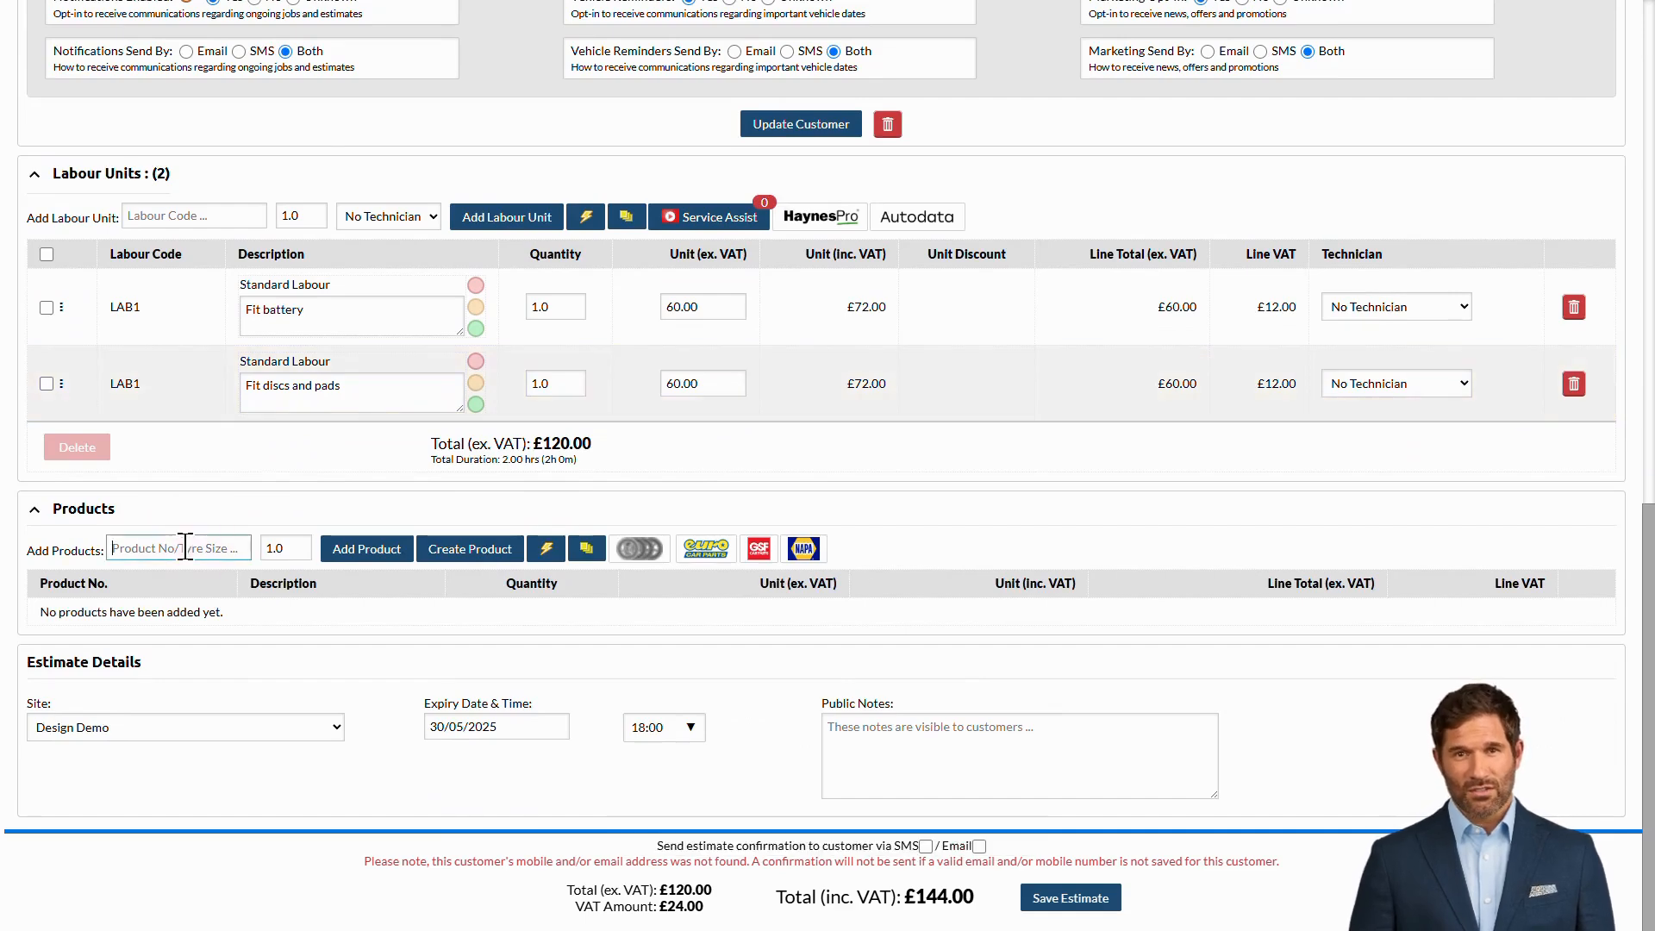
pyautogui.write('battery')
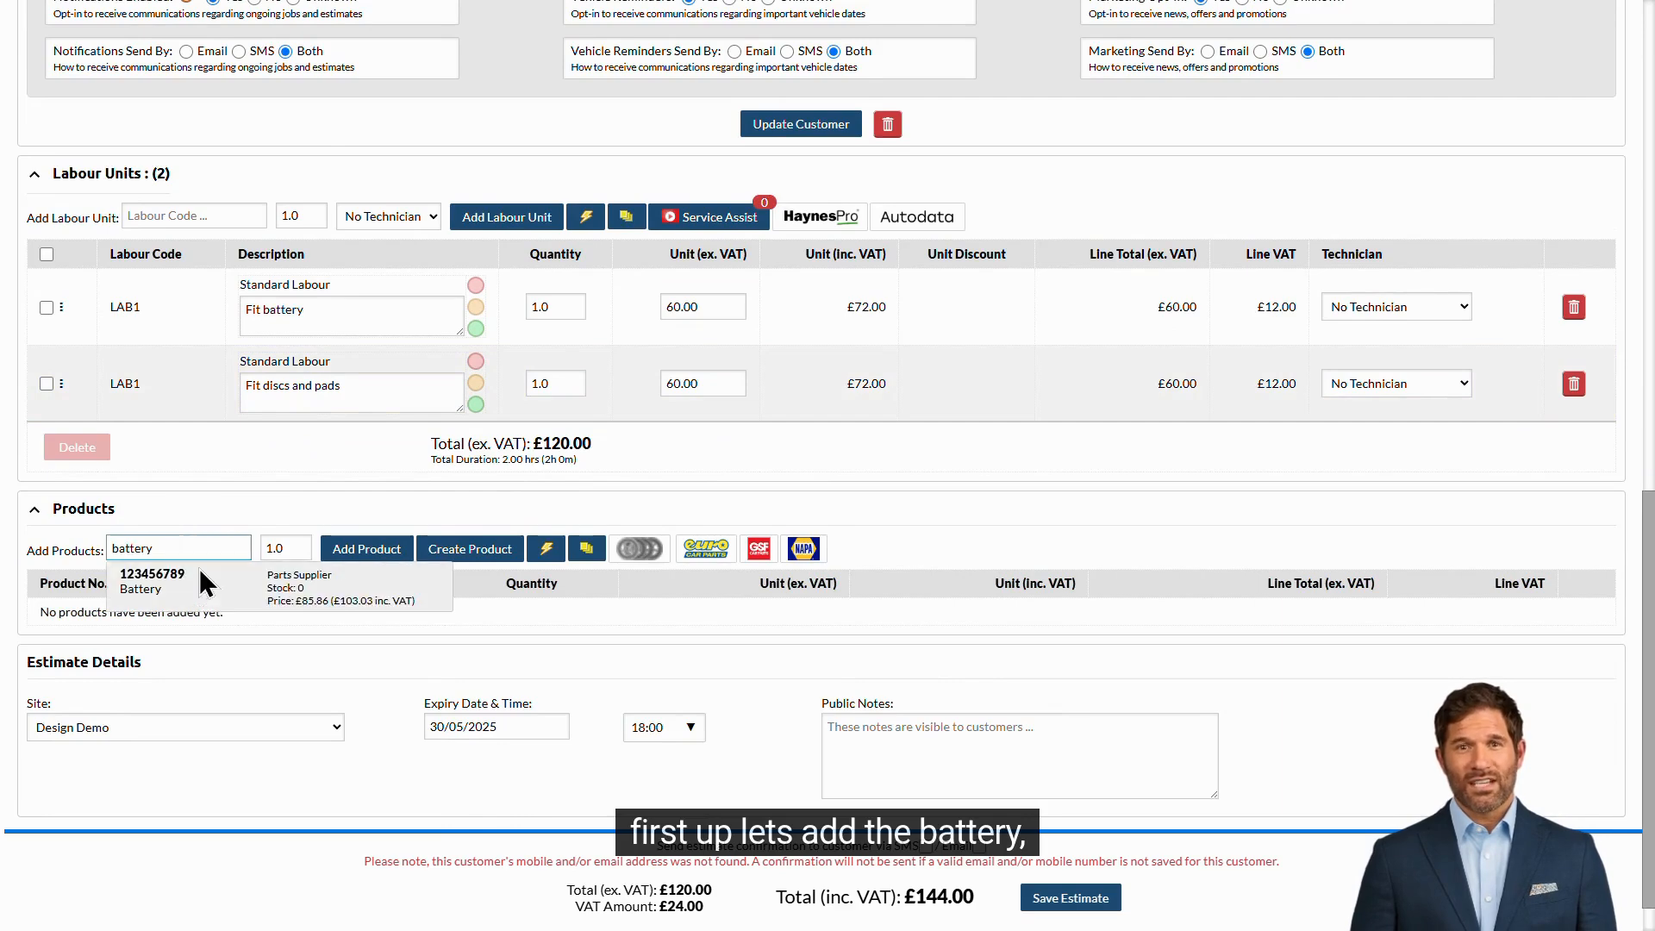
pyautogui.click(231, 589)
pyautogui.click(362, 549)
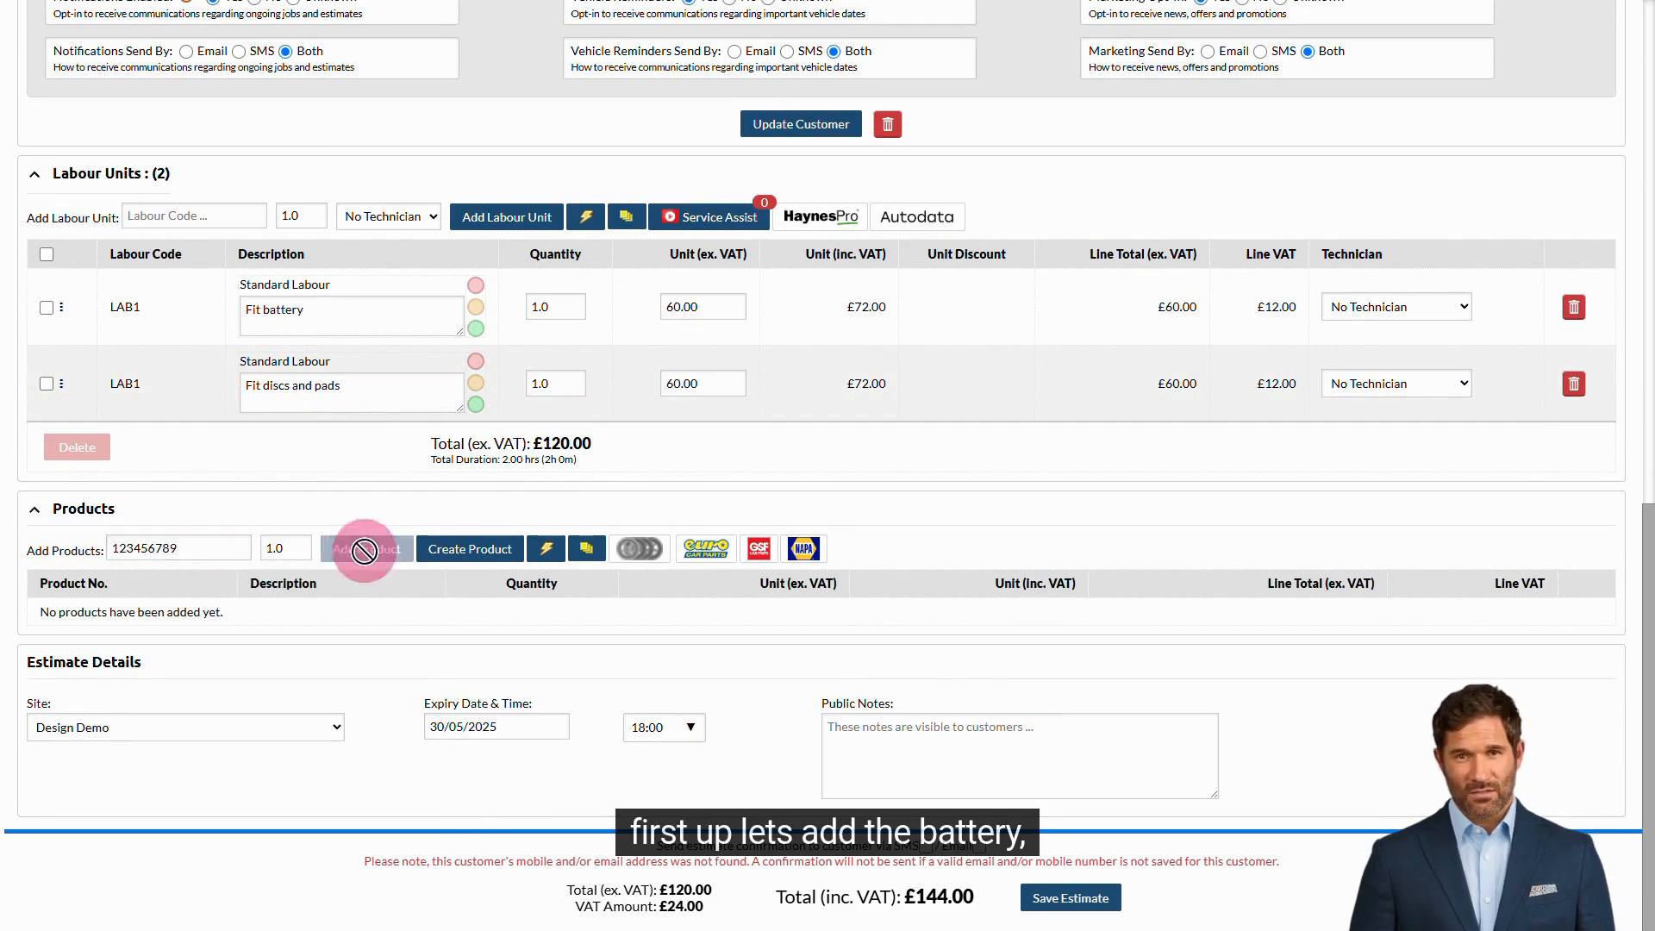
pyautogui.click(200, 553)
pyautogui.write('discs')
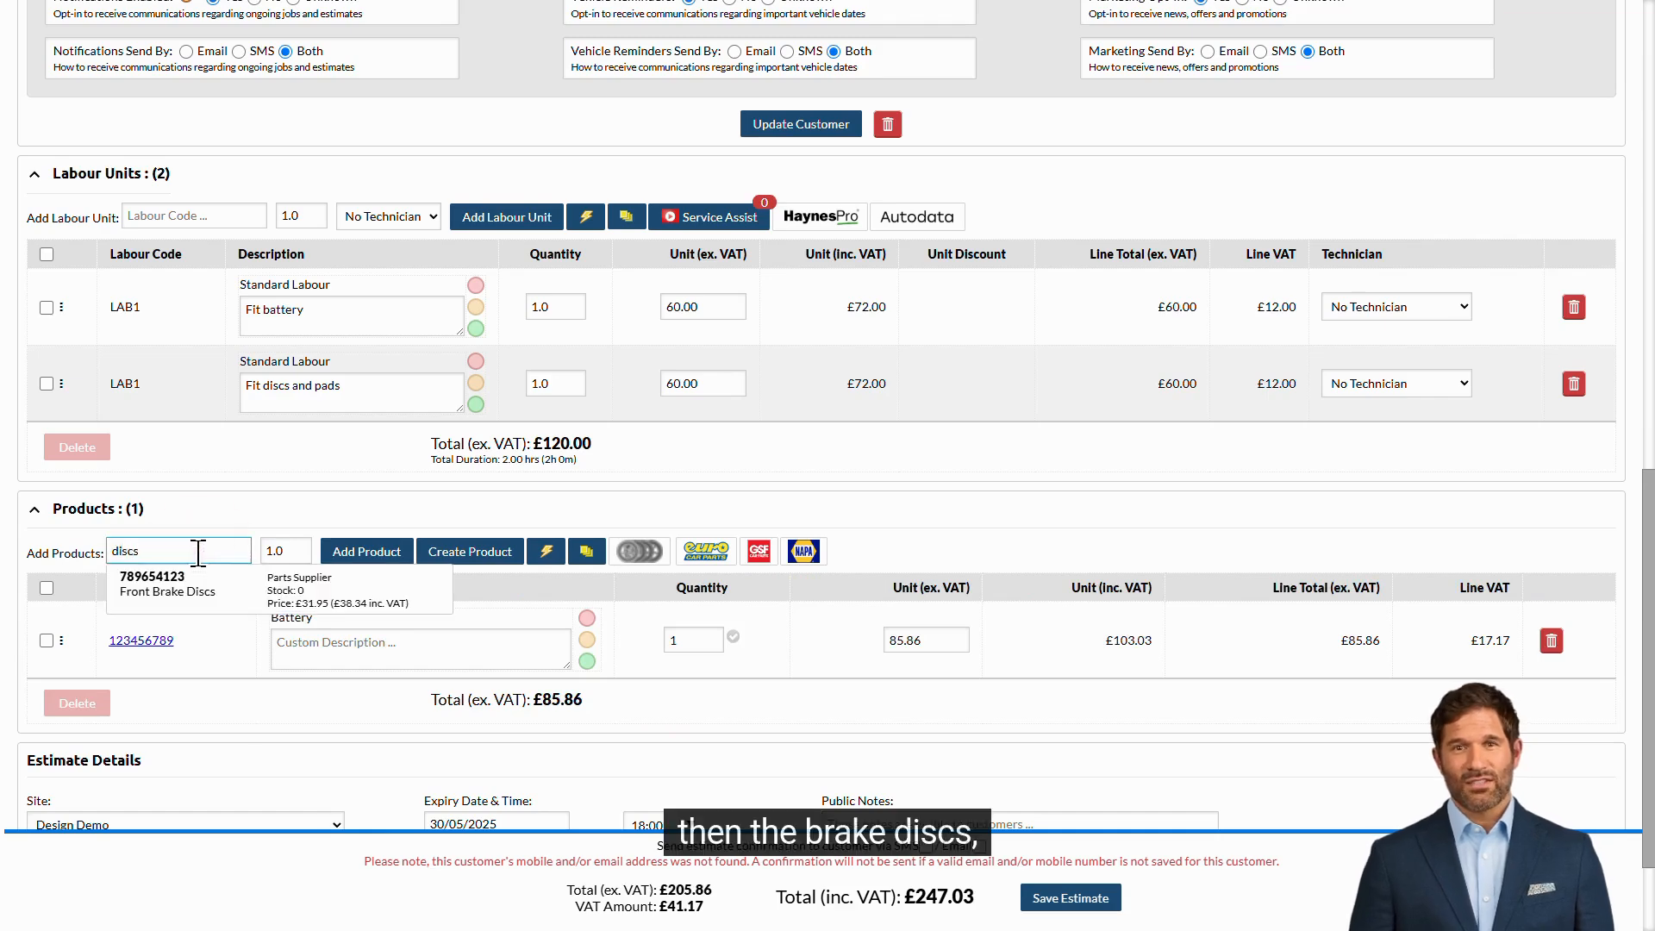
pyautogui.click(172, 579)
pyautogui.click(379, 559)
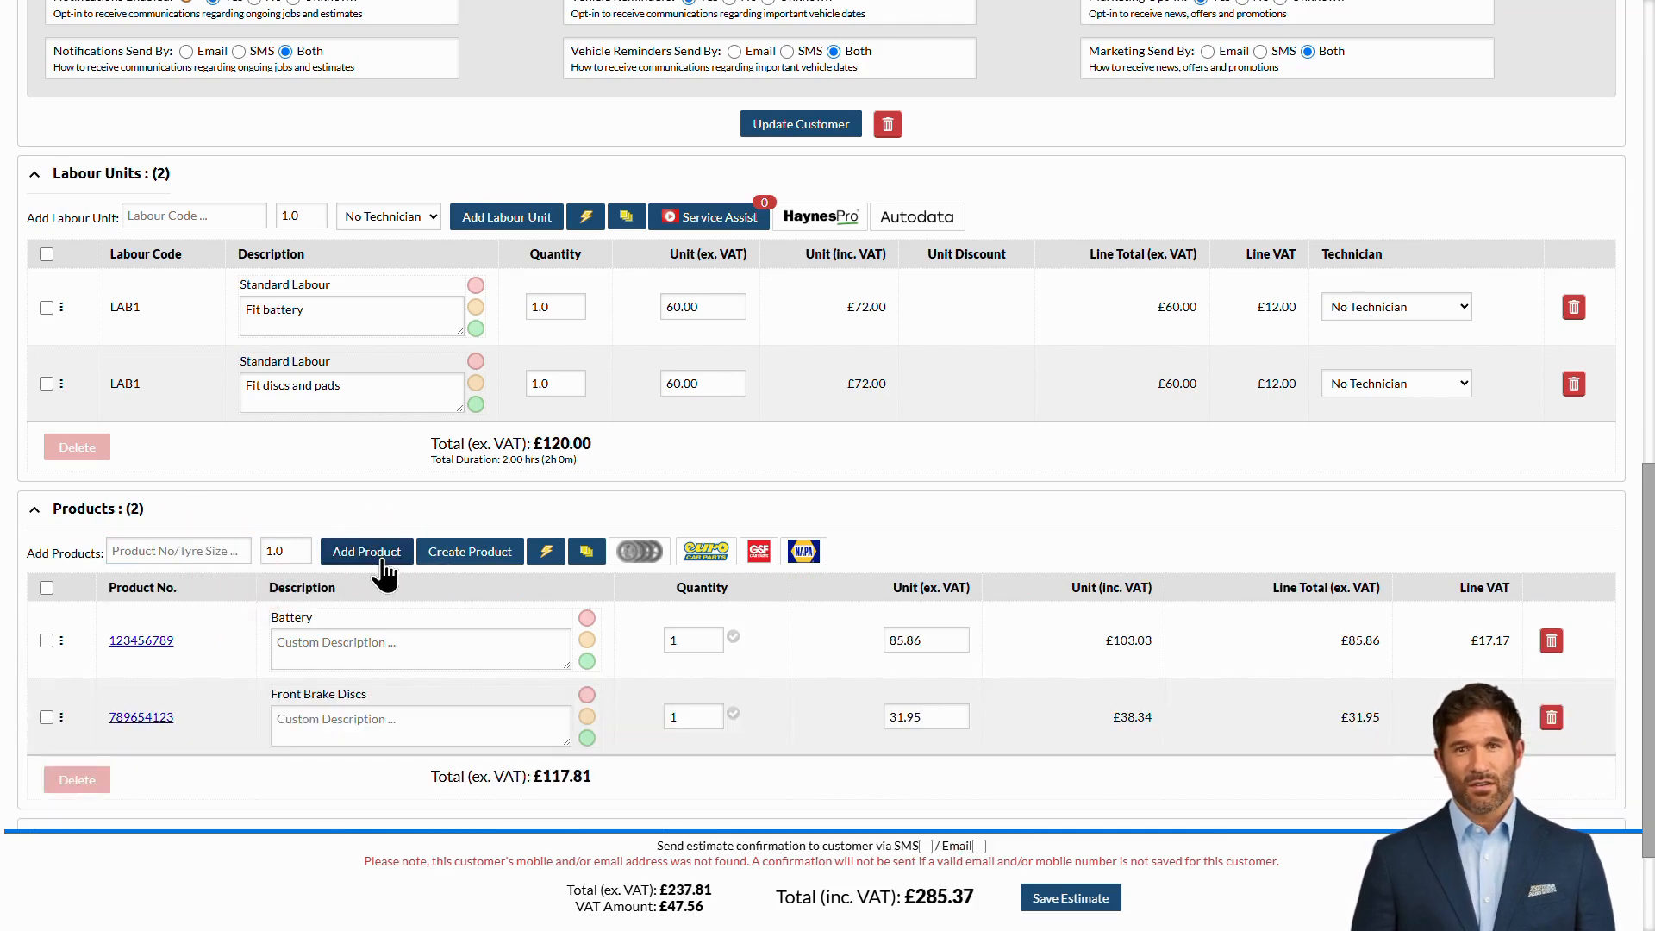
pyautogui.click(197, 545)
pyautogui.write('pads')
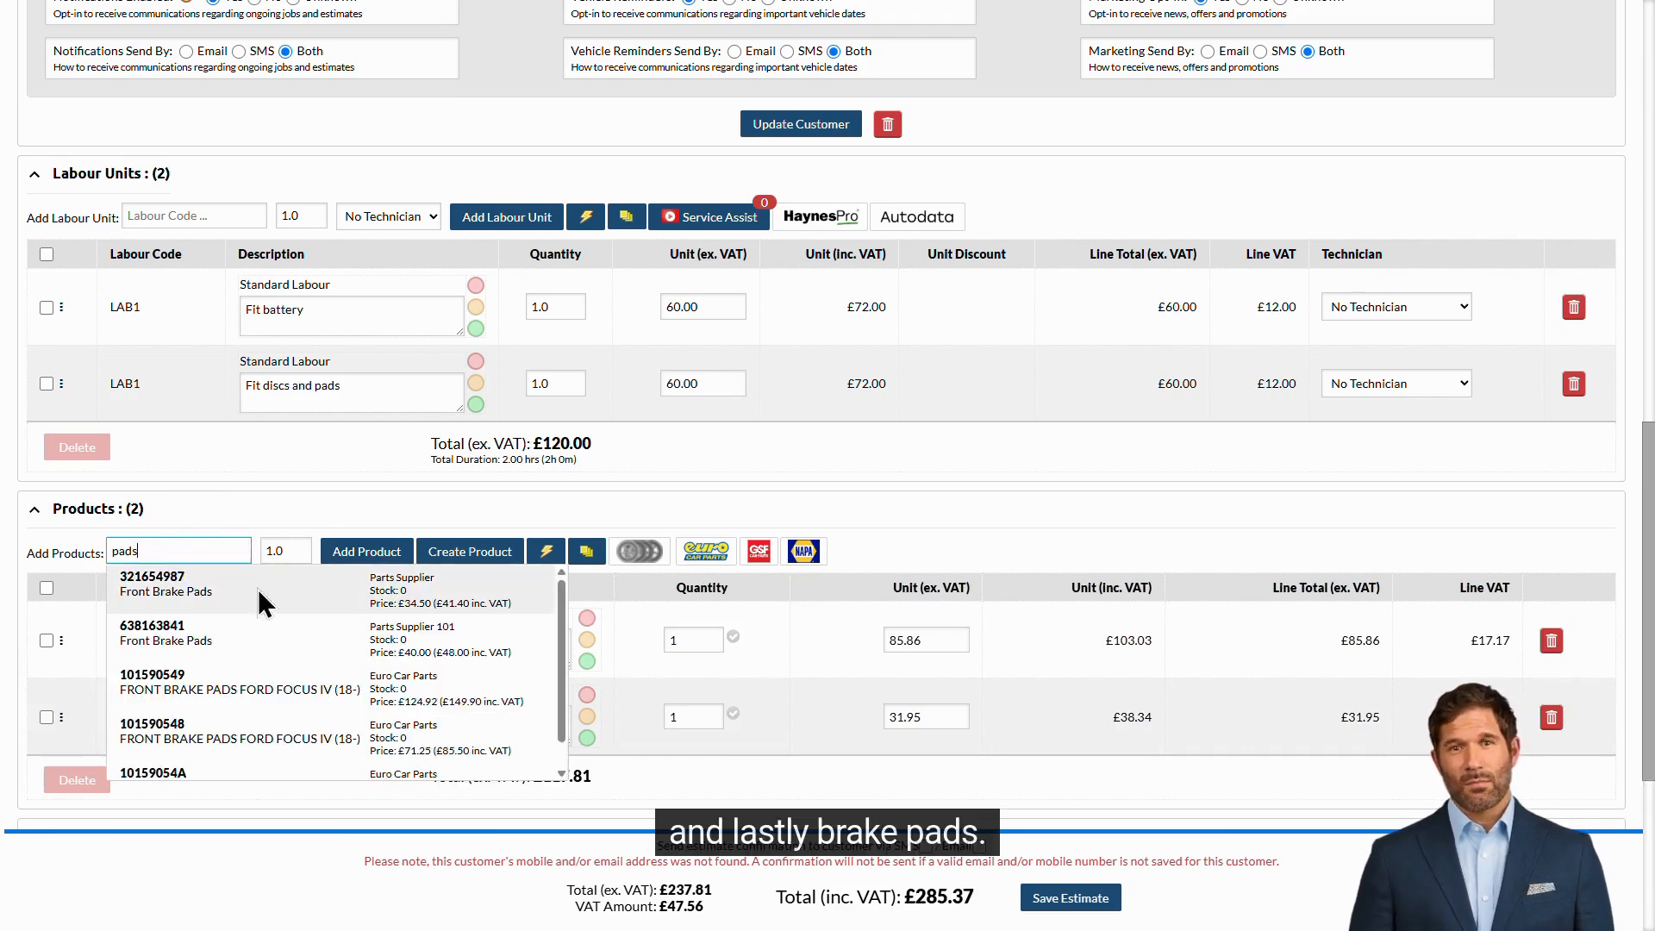
pyautogui.click(285, 635)
pyautogui.click(387, 552)
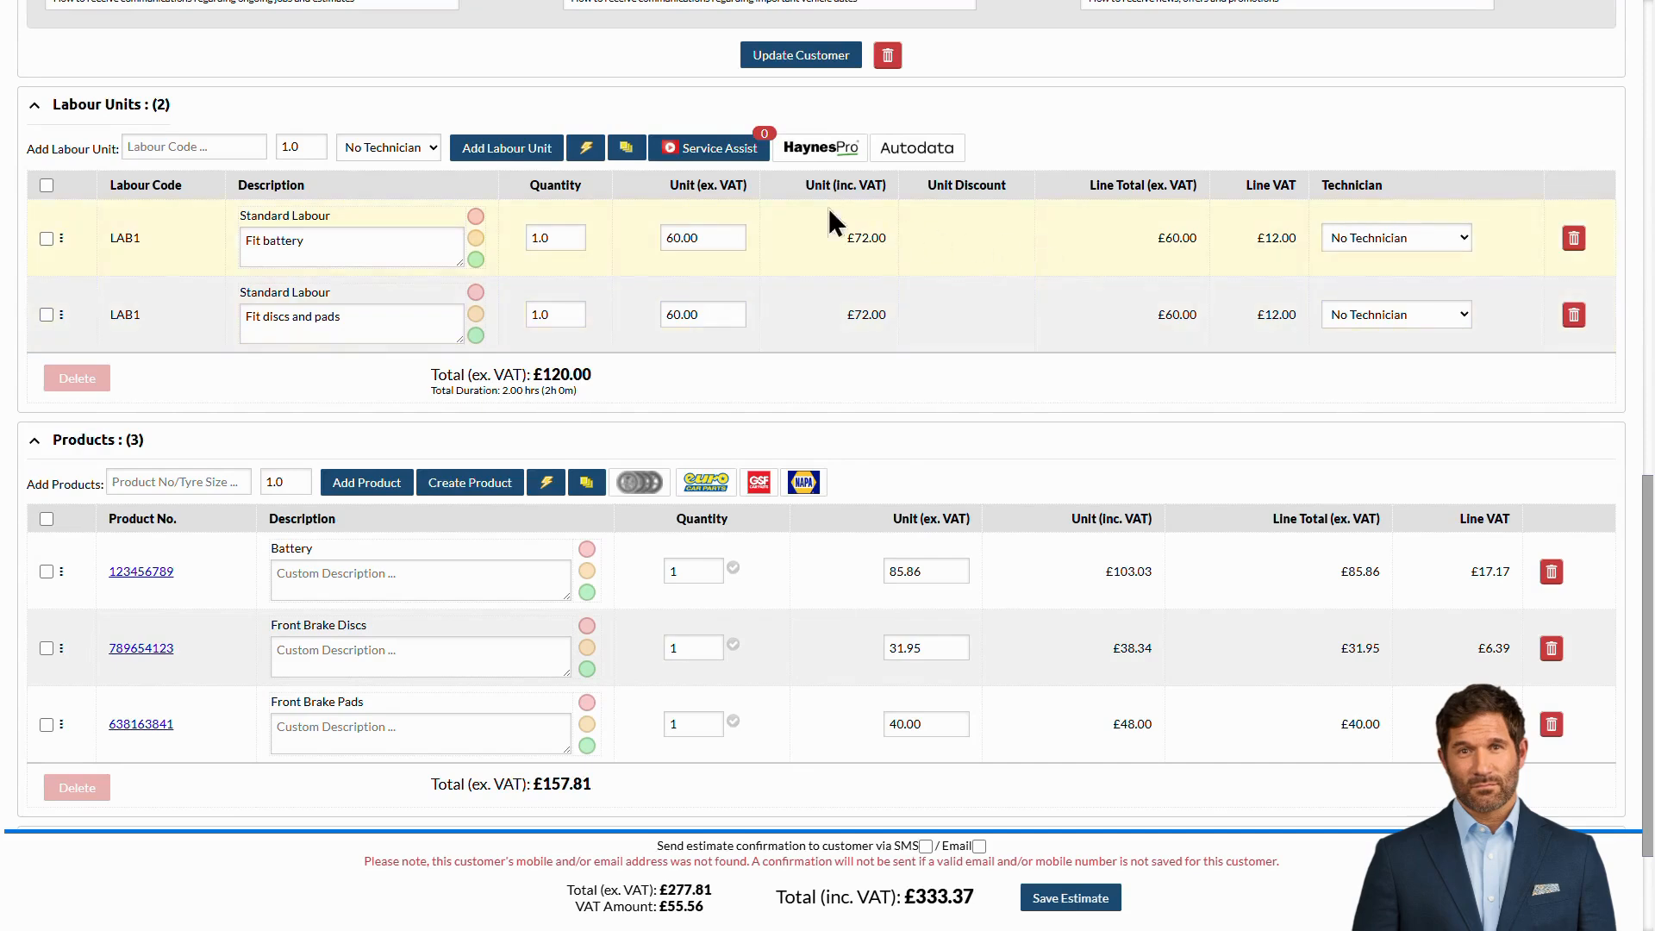
# - Create item groups named Battery and Brakes, then close the groups window
pyautogui.click(636, 154)
pyautogui.click(815, 422)
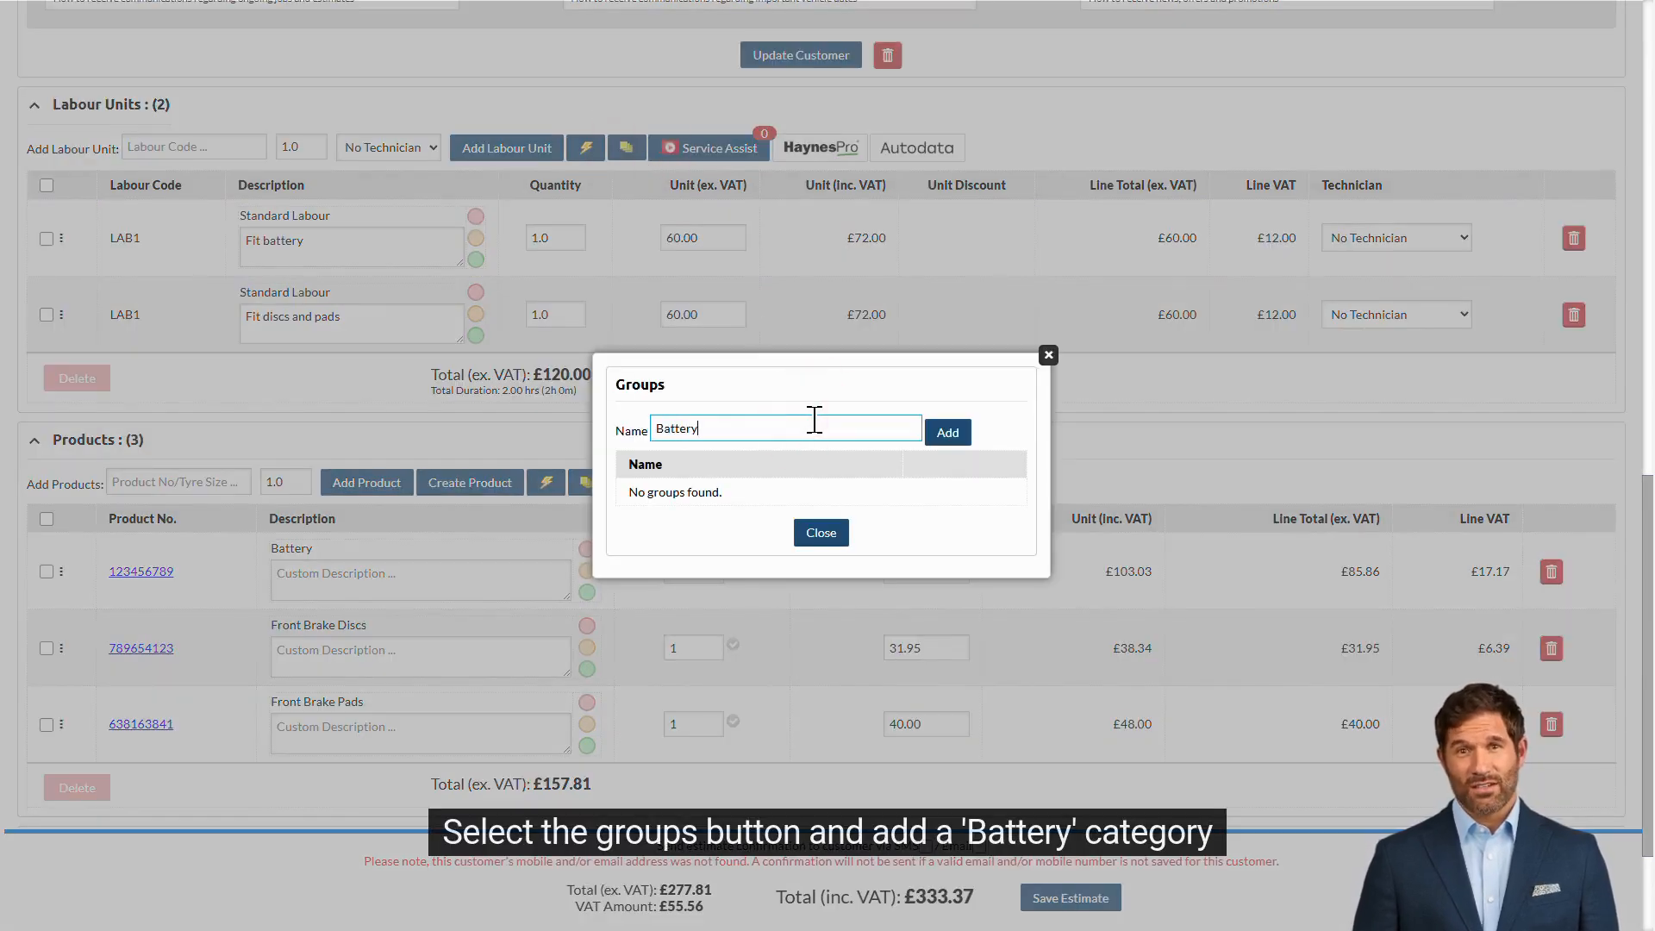
pyautogui.click(947, 432)
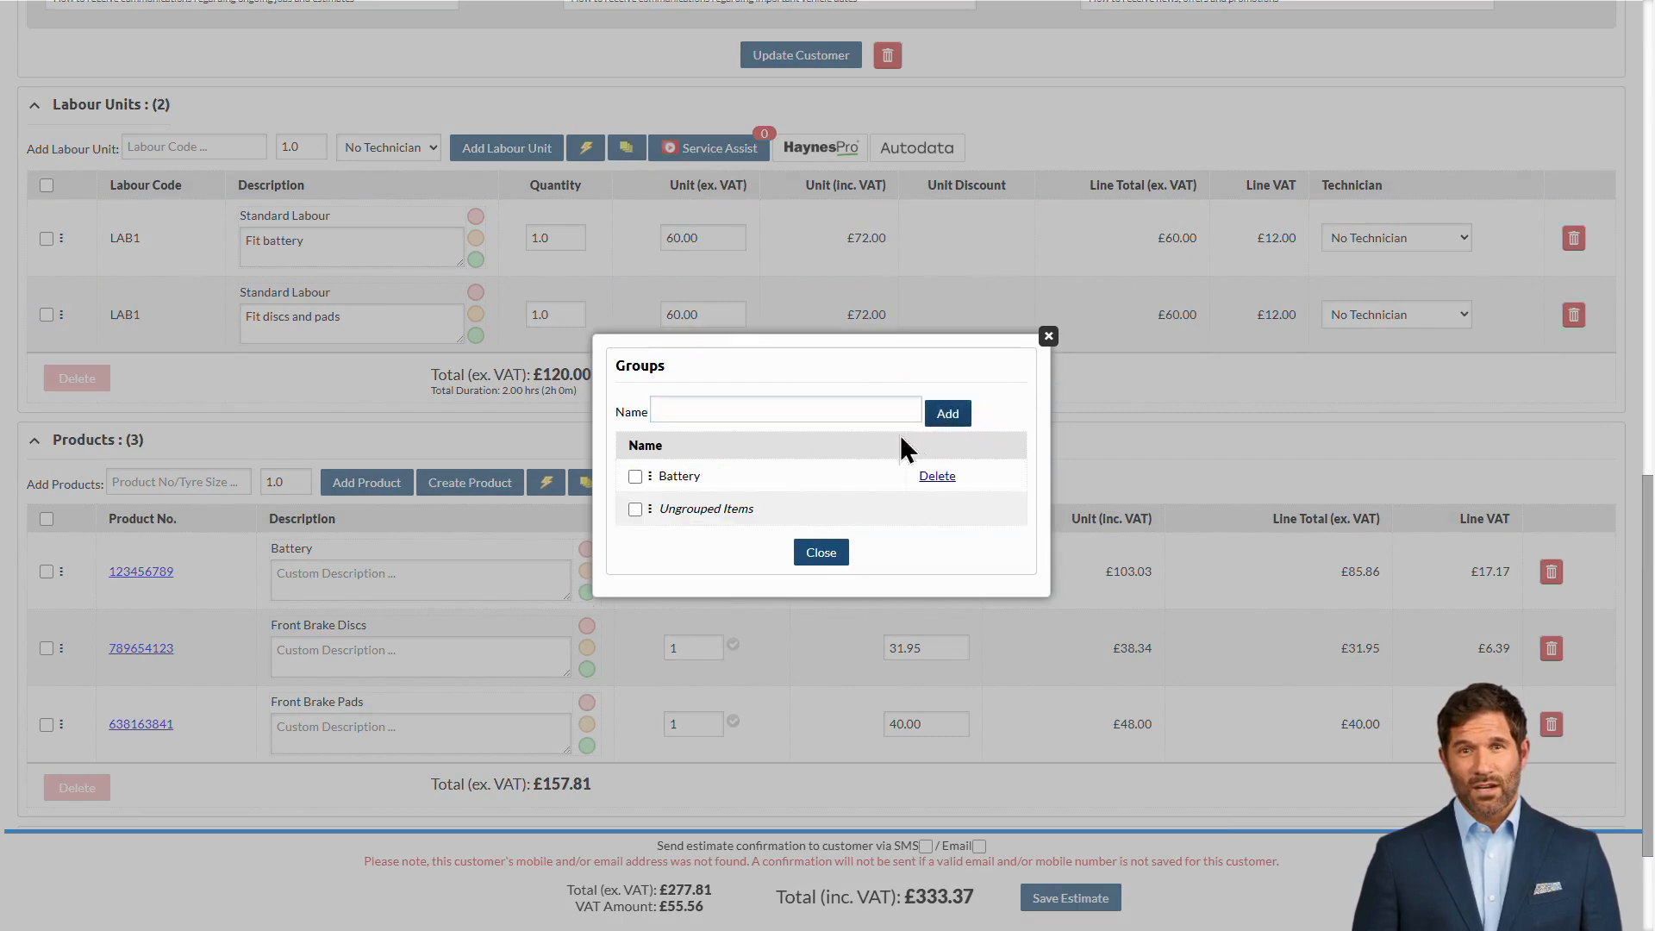
pyautogui.click(759, 413)
pyautogui.write('Brakes')
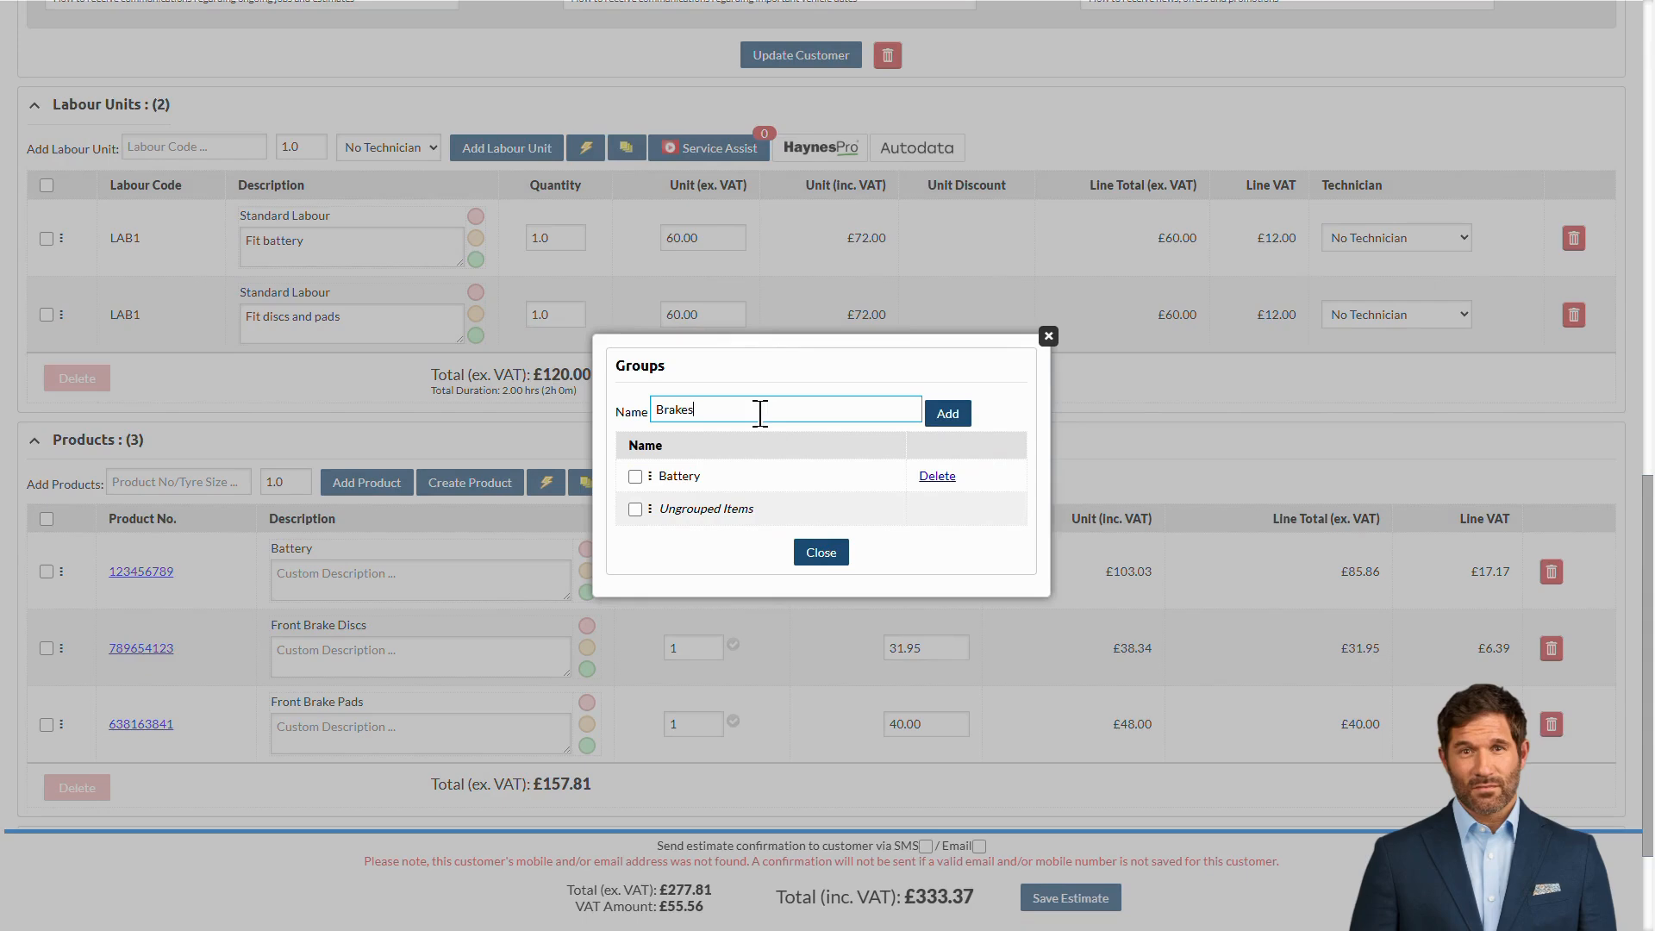
pyautogui.click(948, 413)
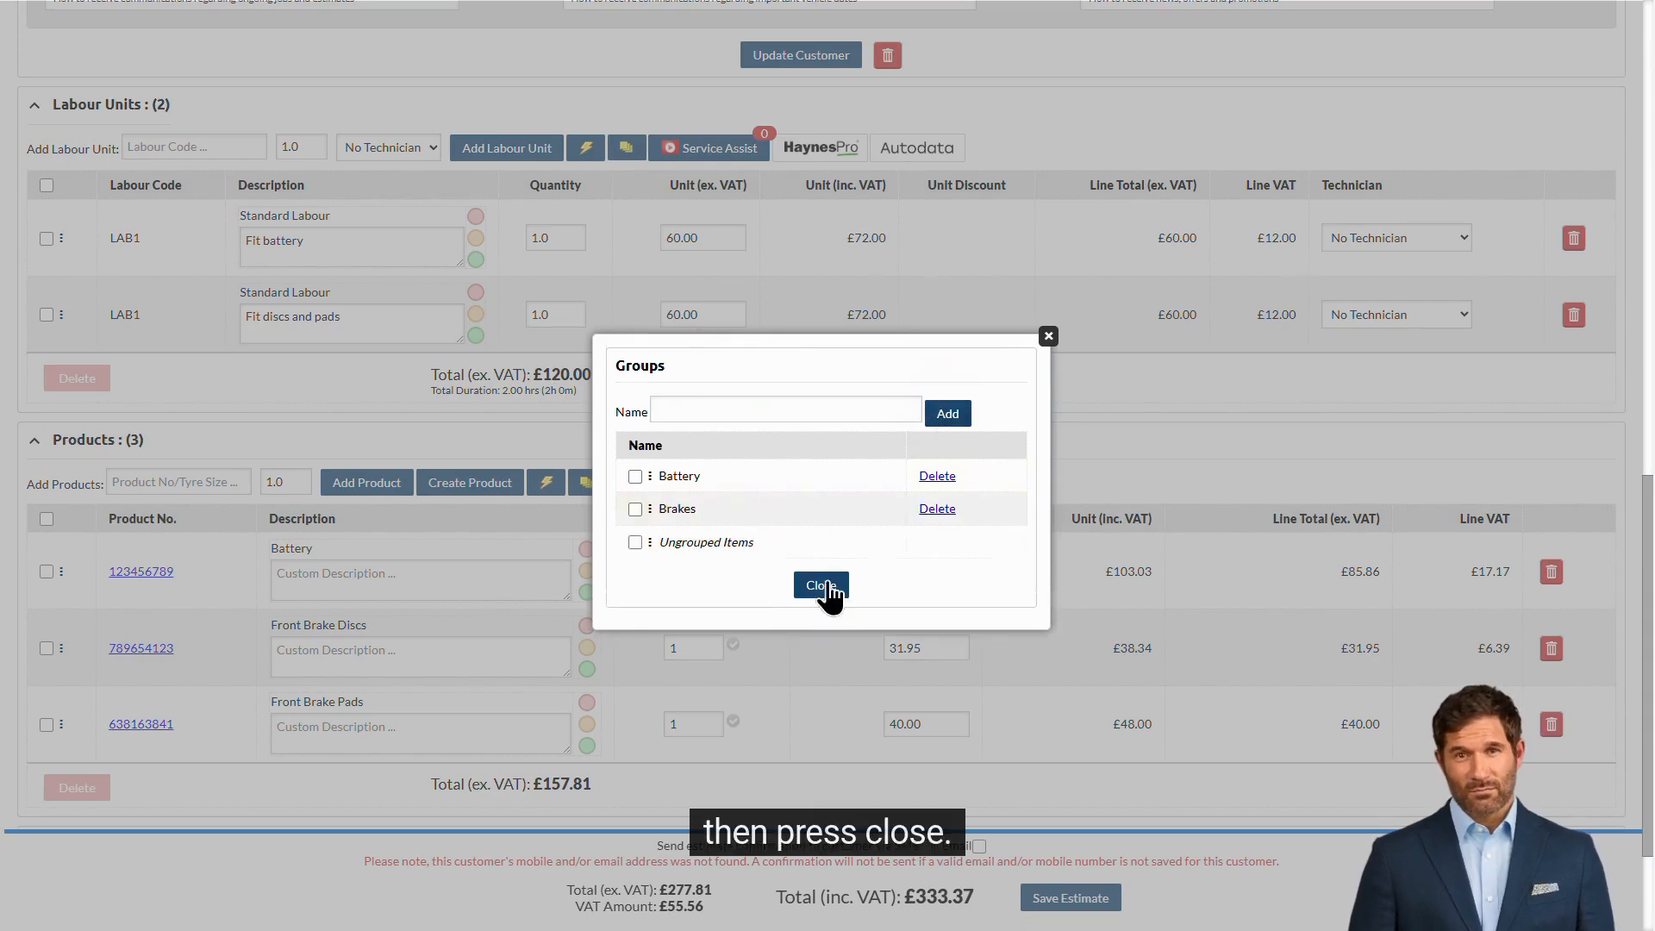
pyautogui.click(821, 584)
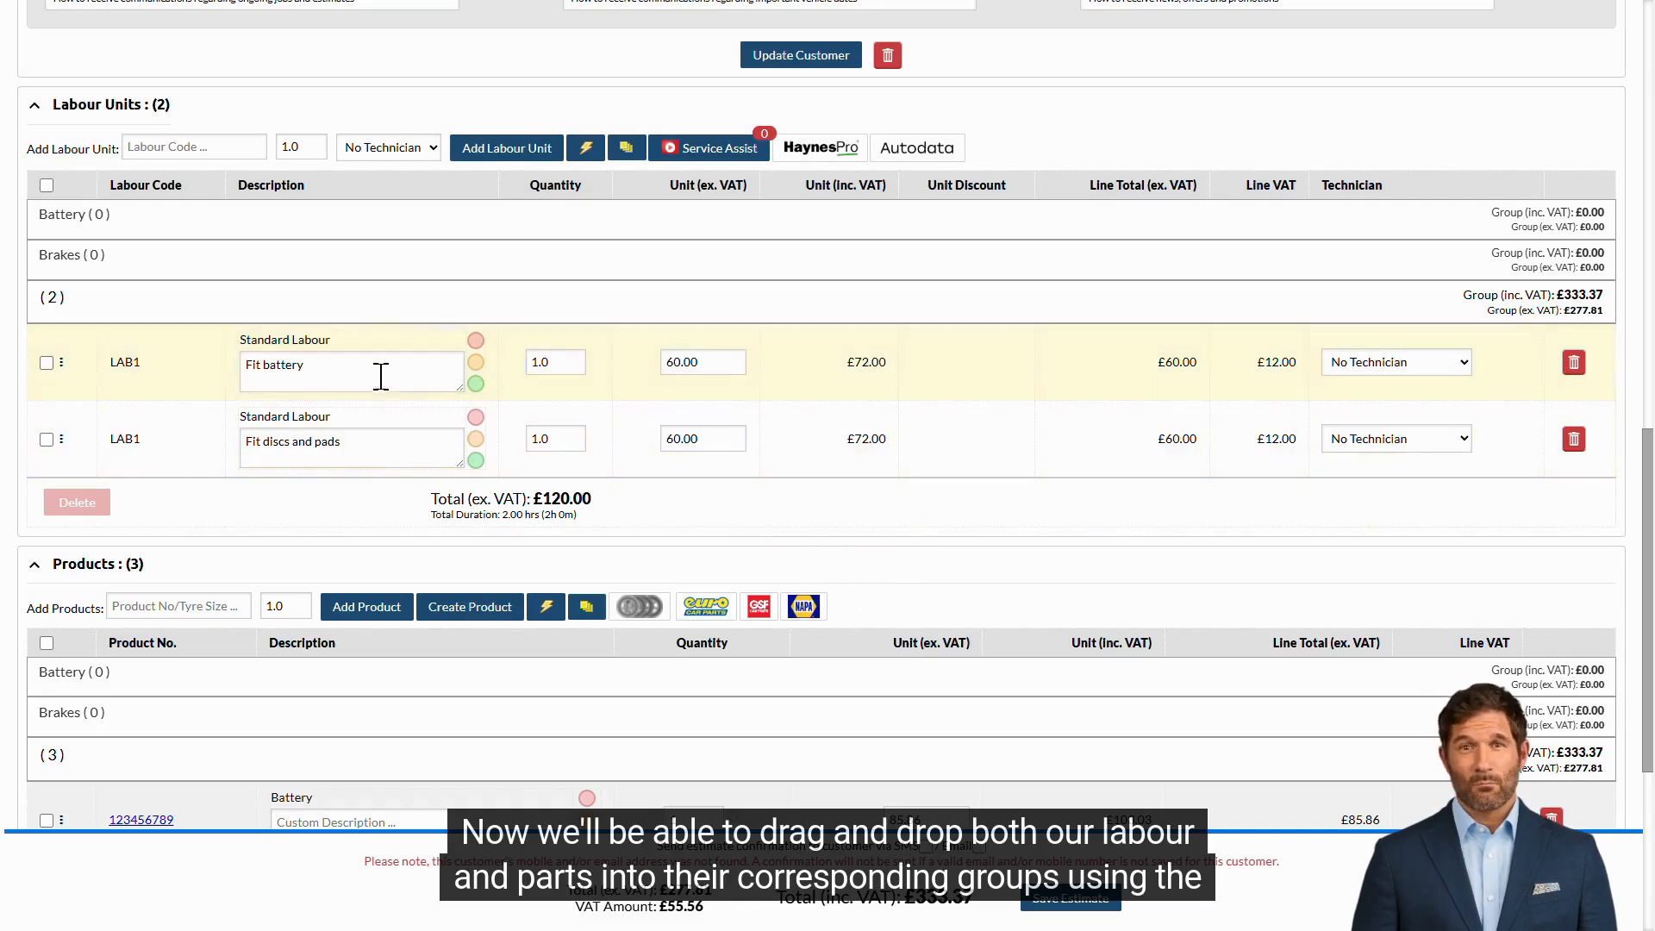
# - Move Fit battery and the Battery part into Battery; Fit discs and pads, discs and pads into Brakes
pyautogui.moveTo(64, 363); pyautogui.dragTo(54, 259)
pyautogui.moveTo(58, 440); pyautogui.dragTo(57, 362)
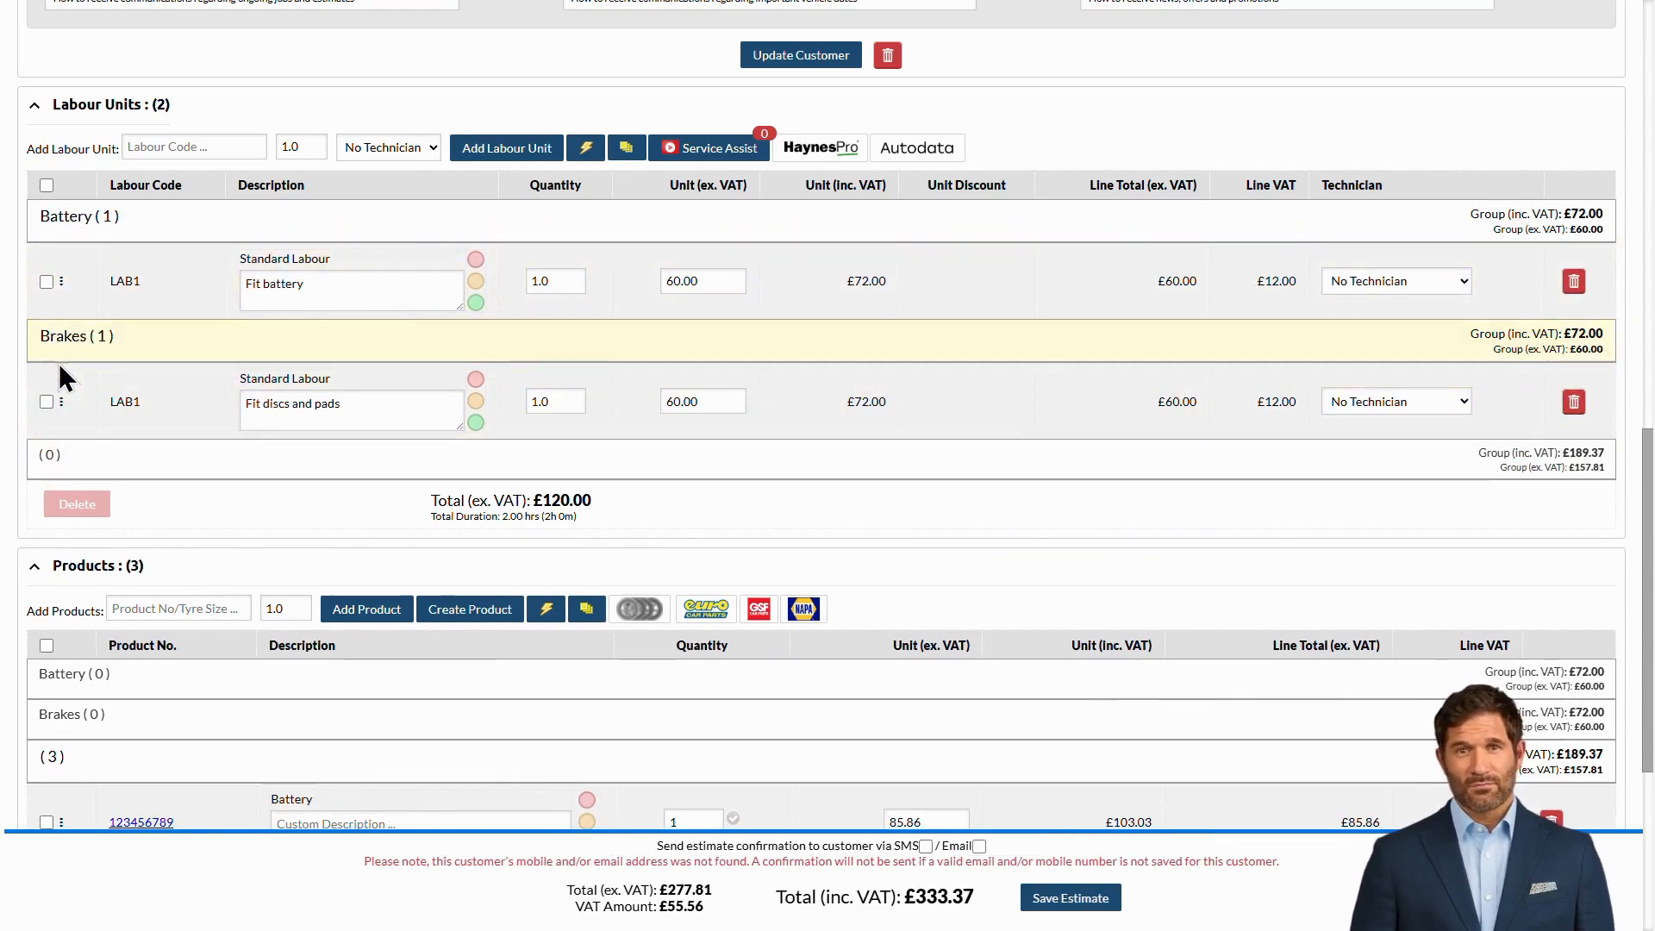
pyautogui.scroll(-5, 794, 388)
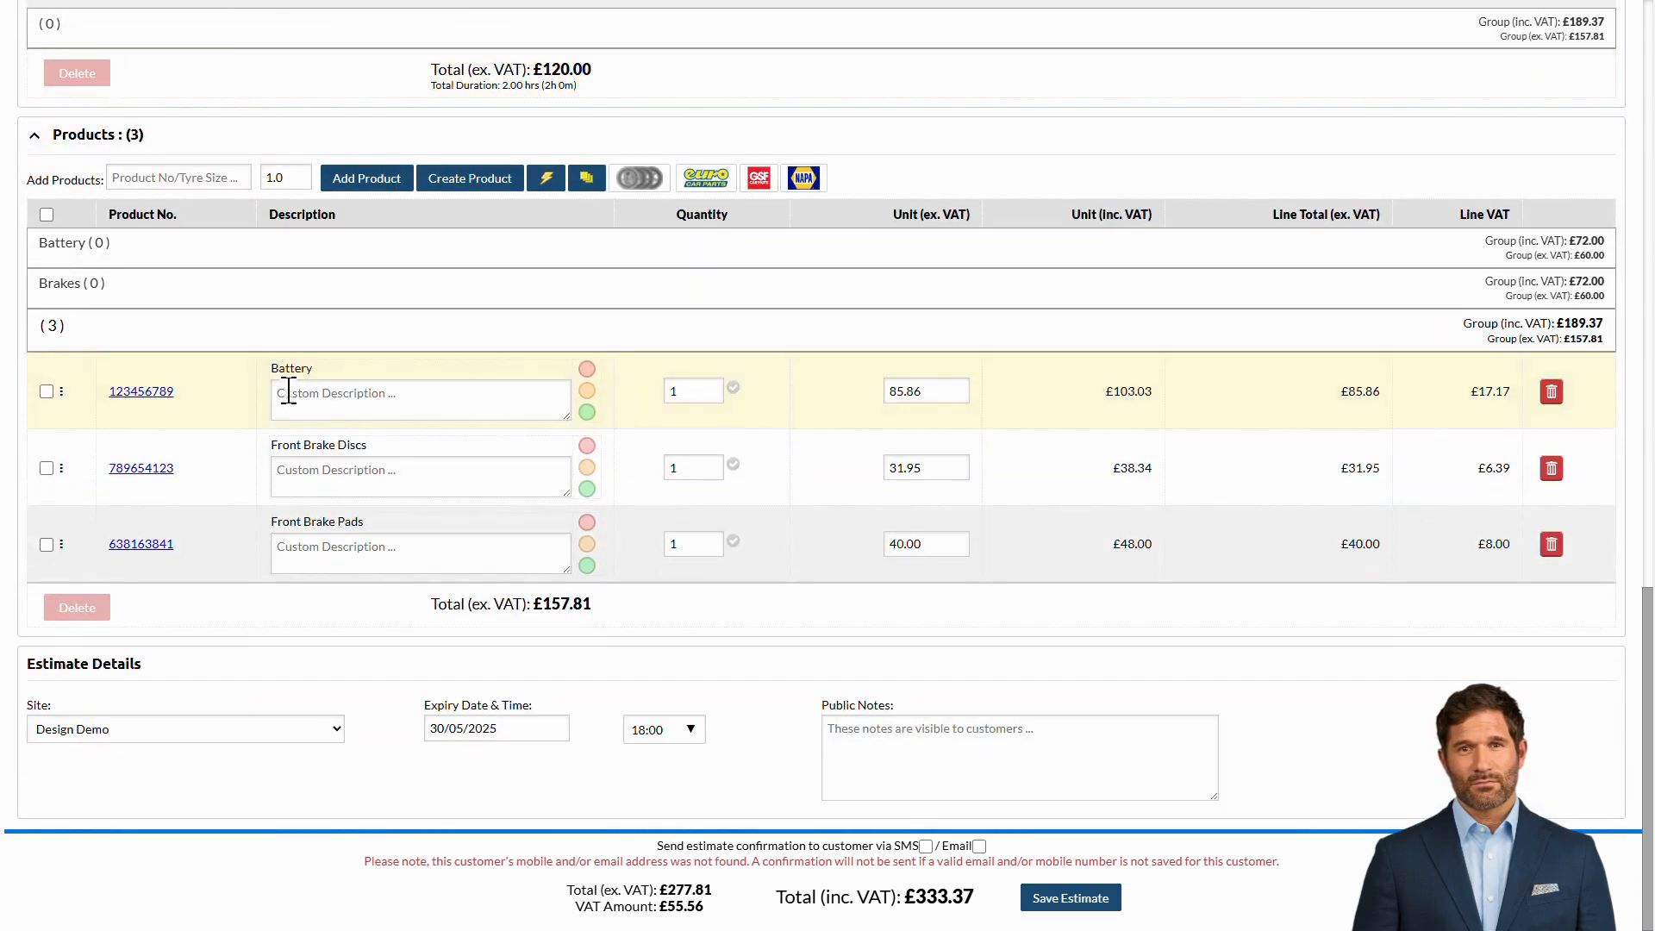
pyautogui.moveTo(62, 391); pyautogui.dragTo(66, 308)
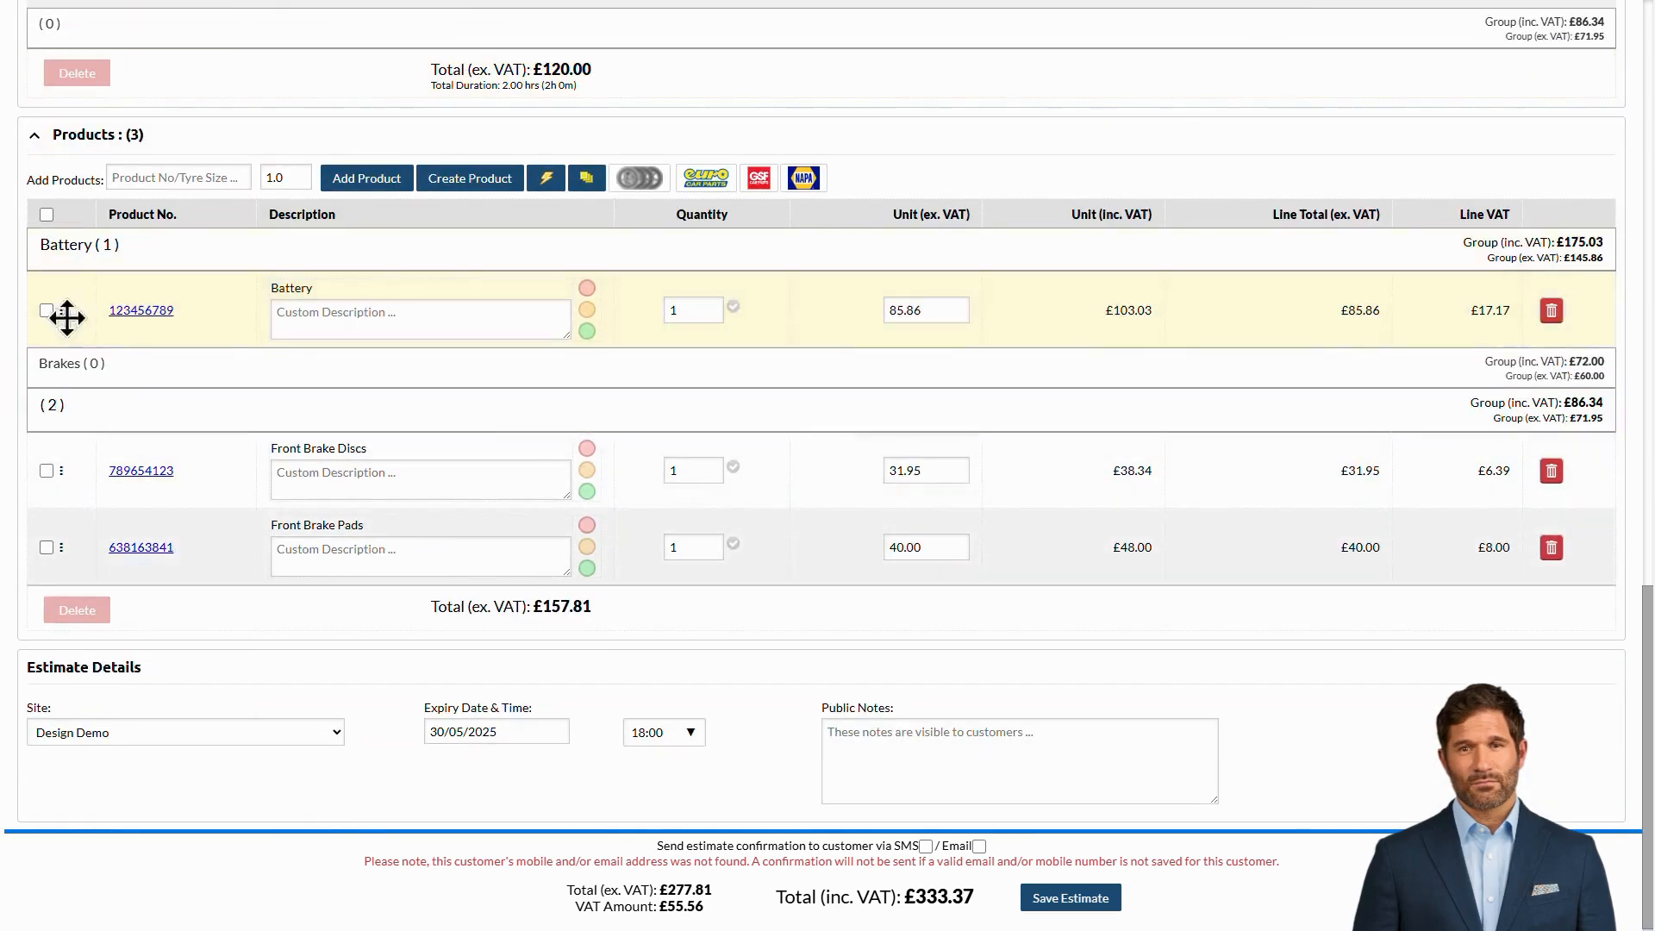
pyautogui.moveTo(61, 470); pyautogui.dragTo(51, 413)
pyautogui.moveTo(61, 549); pyautogui.dragTo(55, 464)
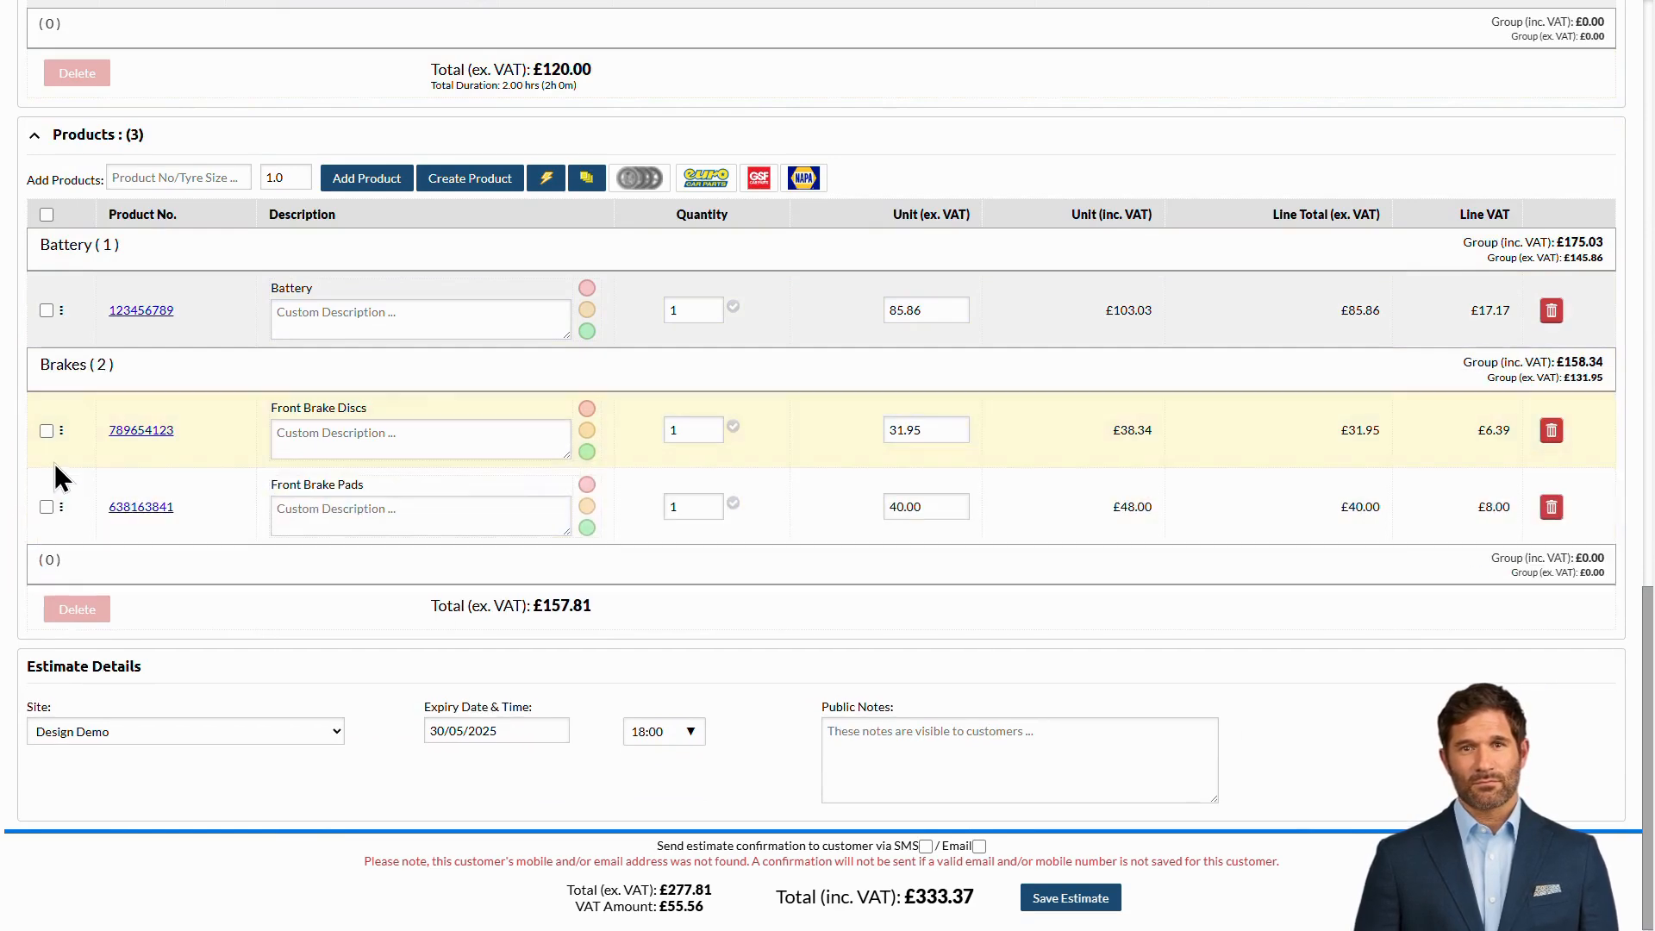
# - Set the estimate expiry to 31/05/2025 at 20:00 and save the estimate
pyautogui.scroll(1, 55, 463)
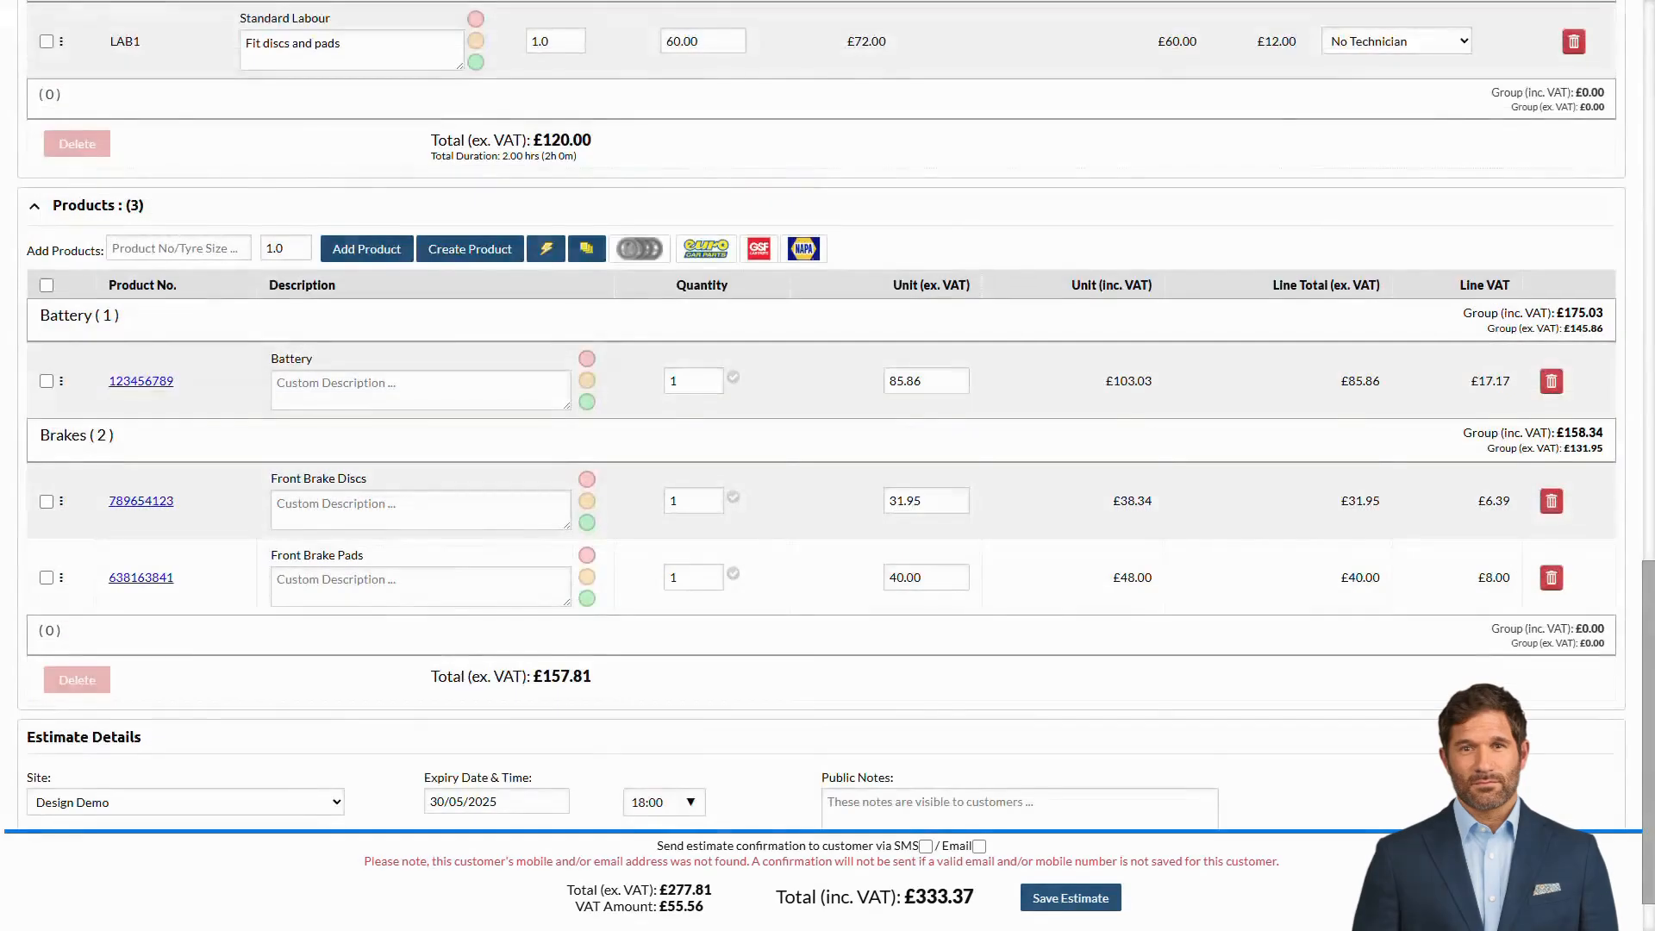
pyautogui.scroll(-1, 529, 619)
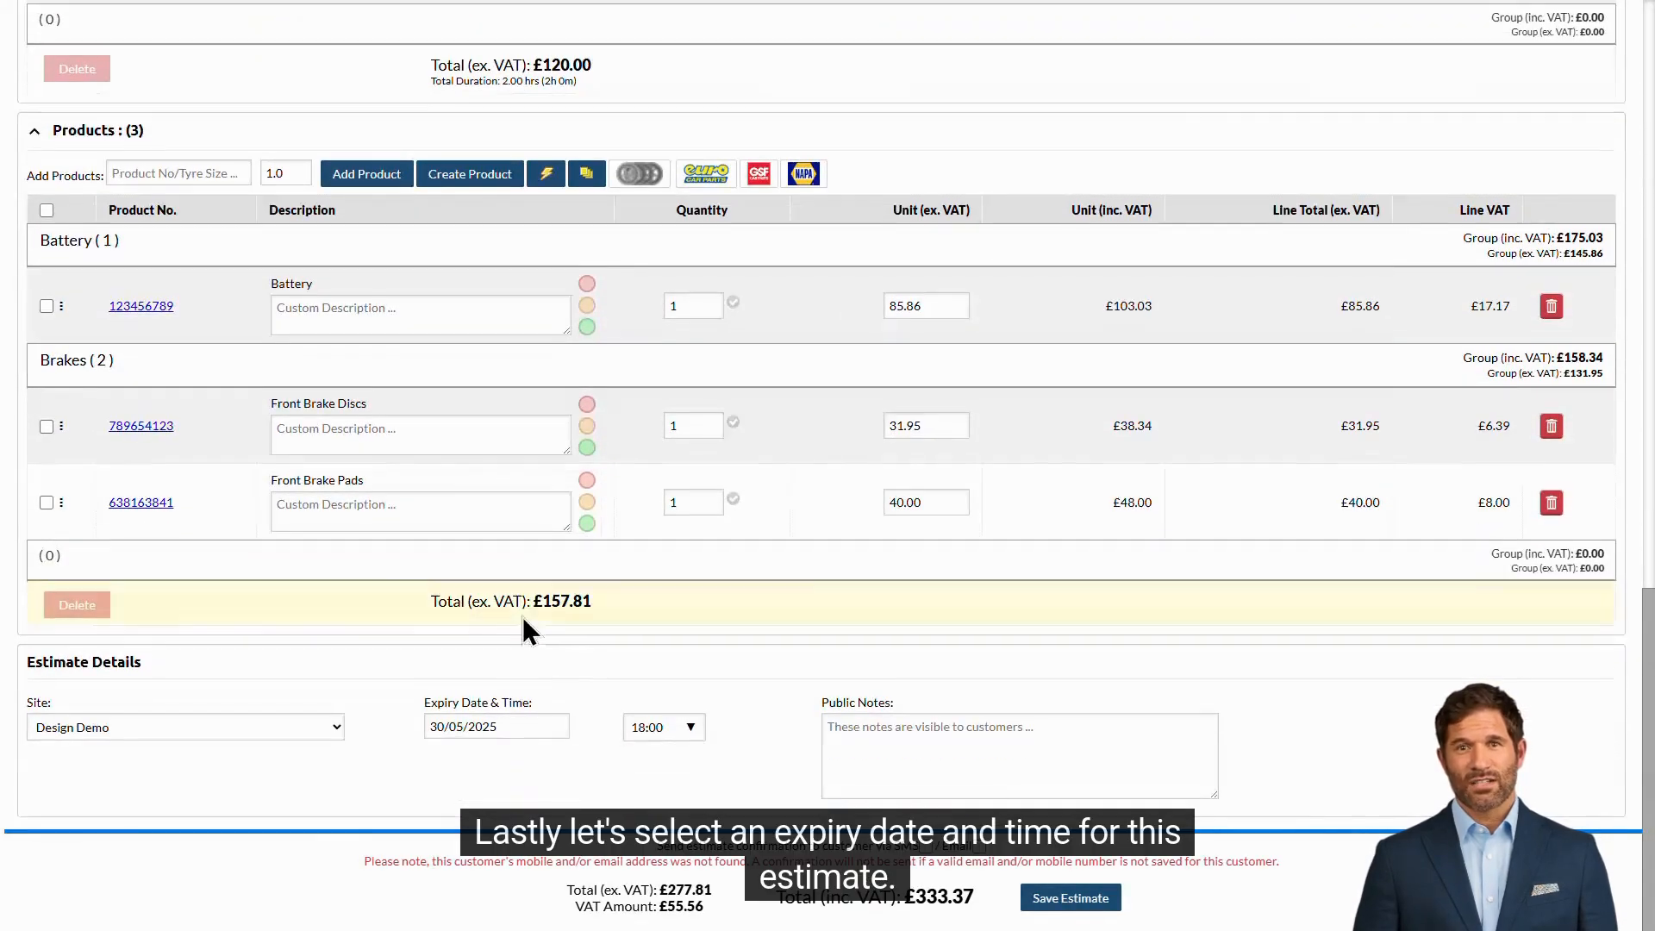
pyautogui.click(494, 726)
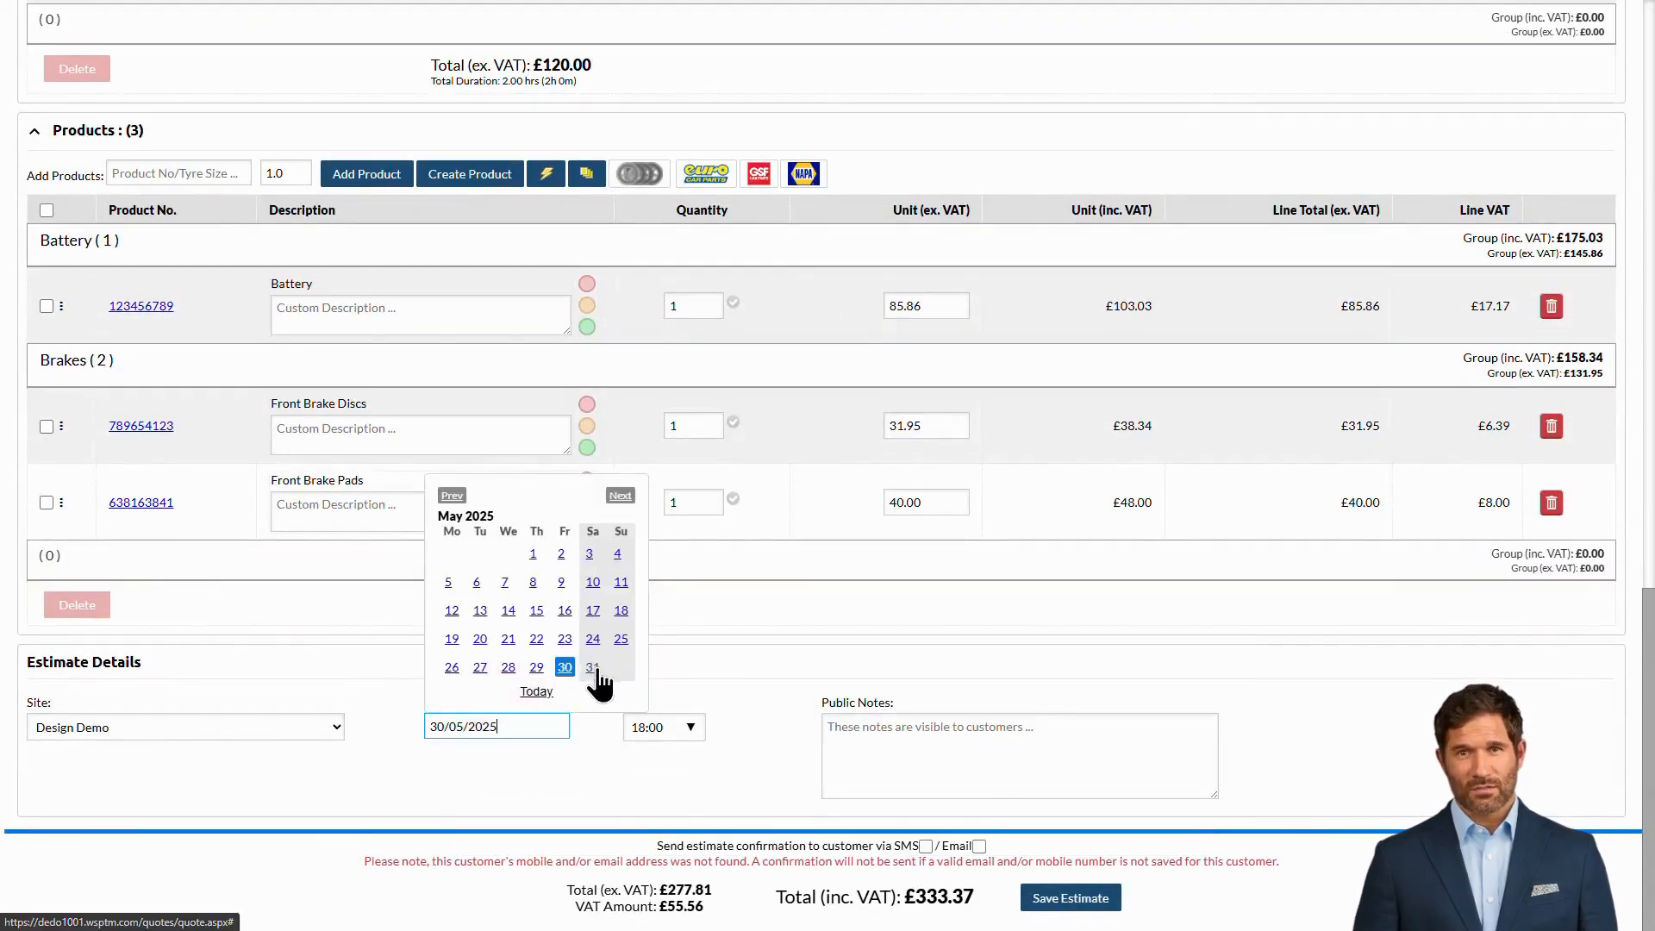
pyautogui.click(592, 668)
pyautogui.click(689, 727)
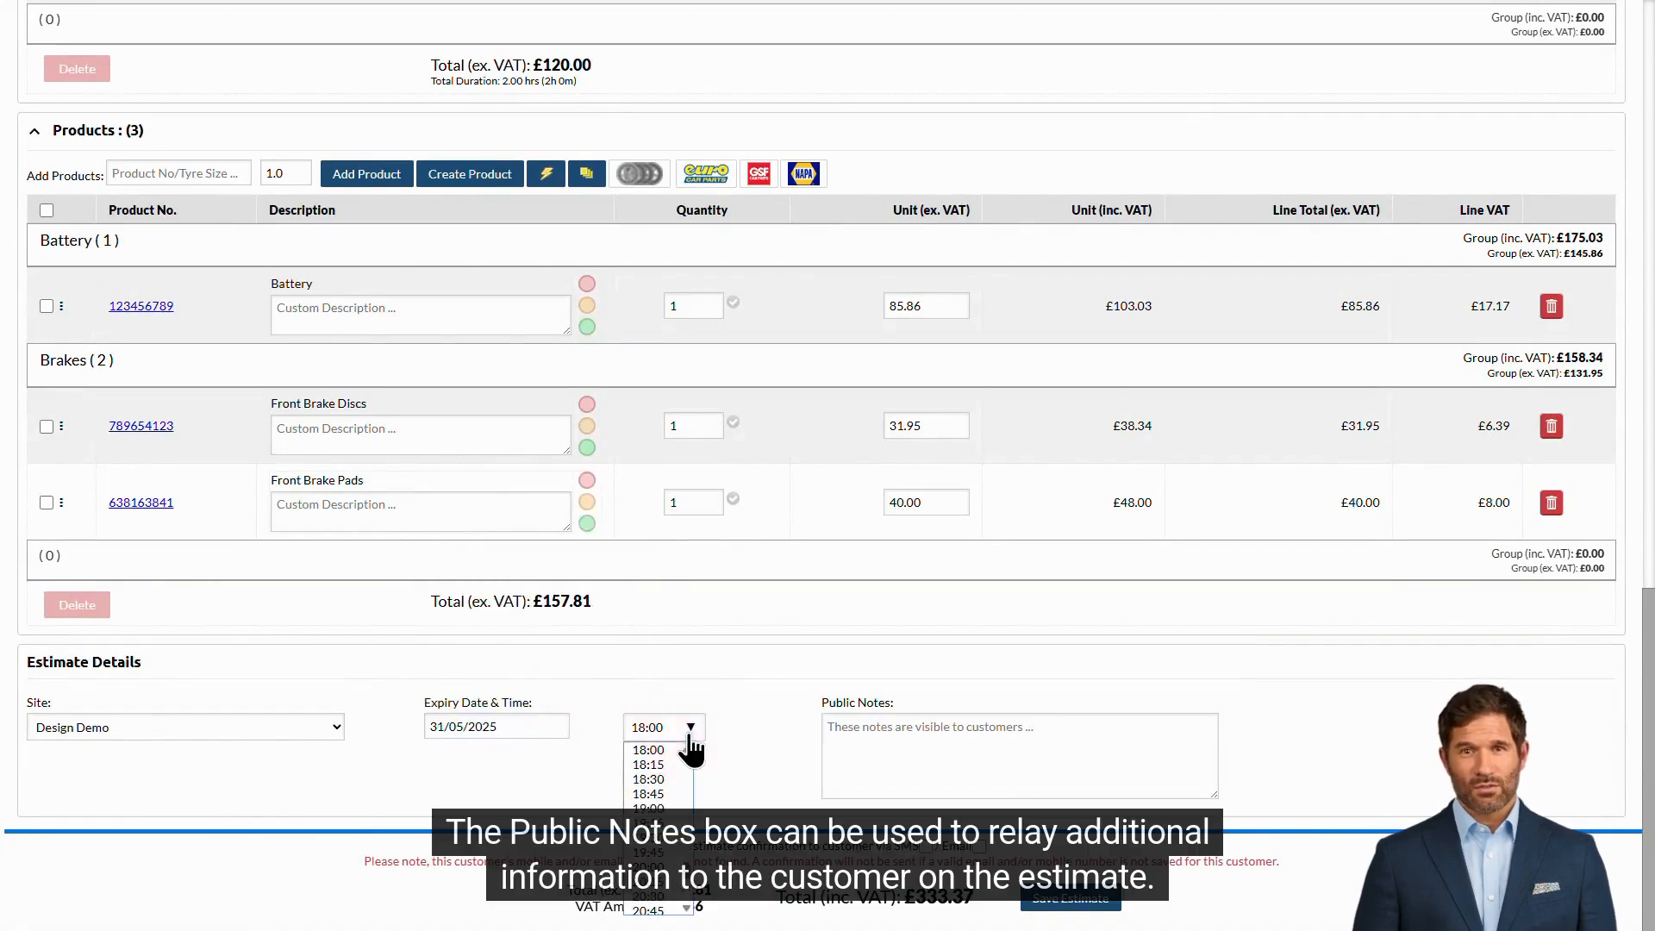
pyautogui.click(651, 866)
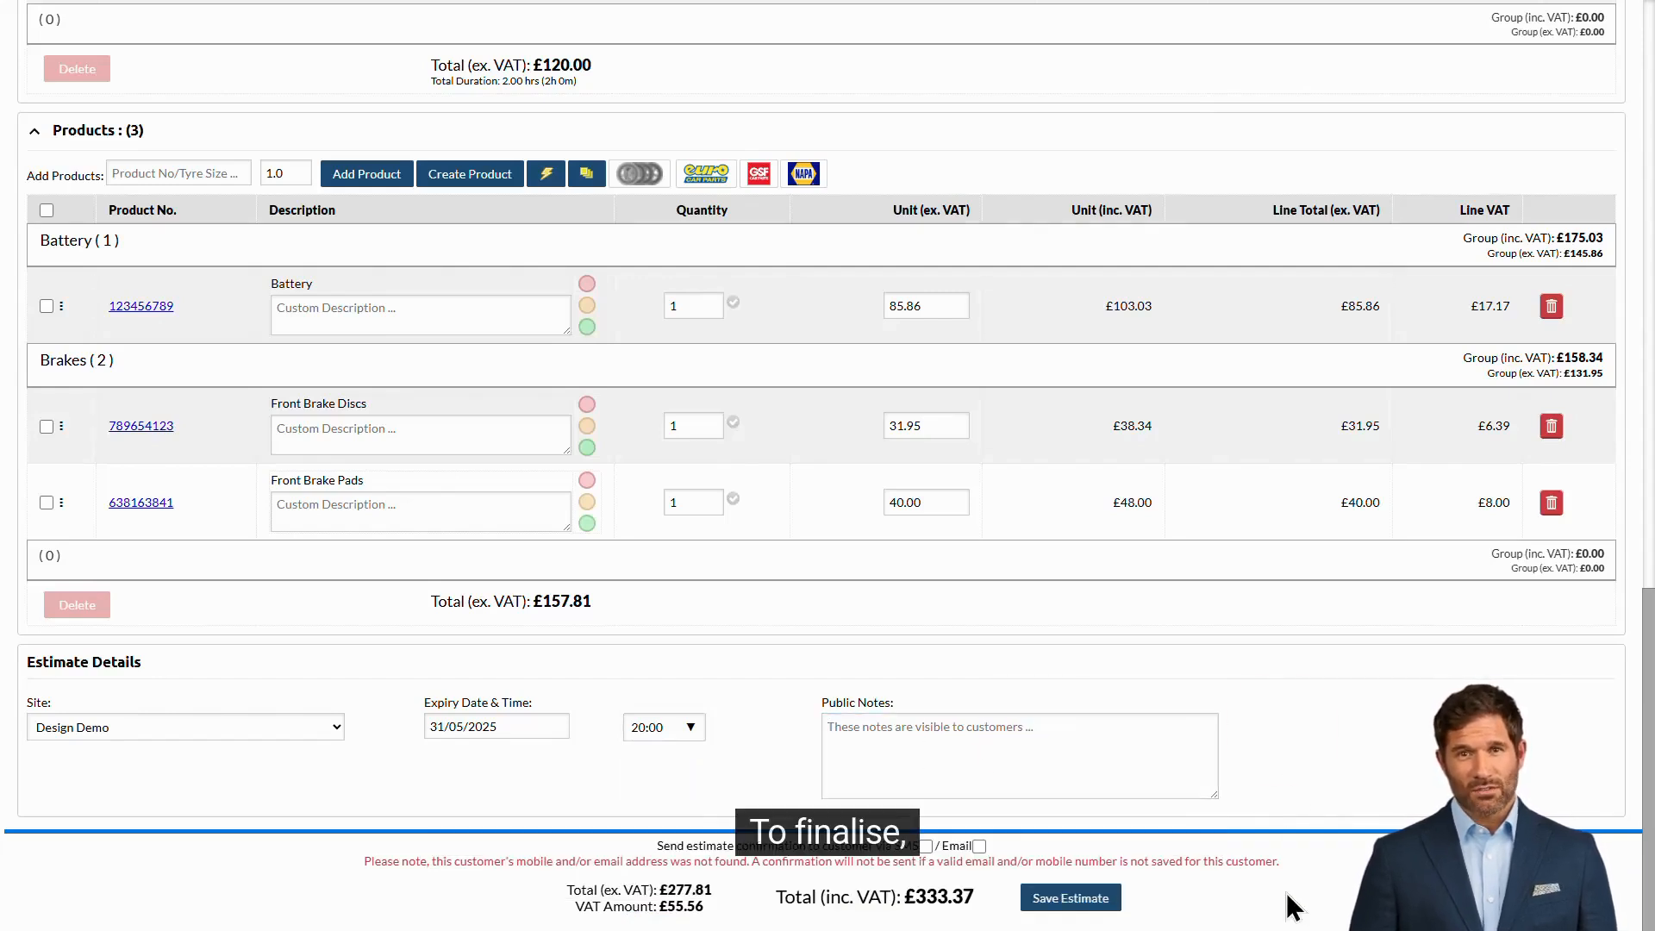
pyautogui.click(1105, 901)
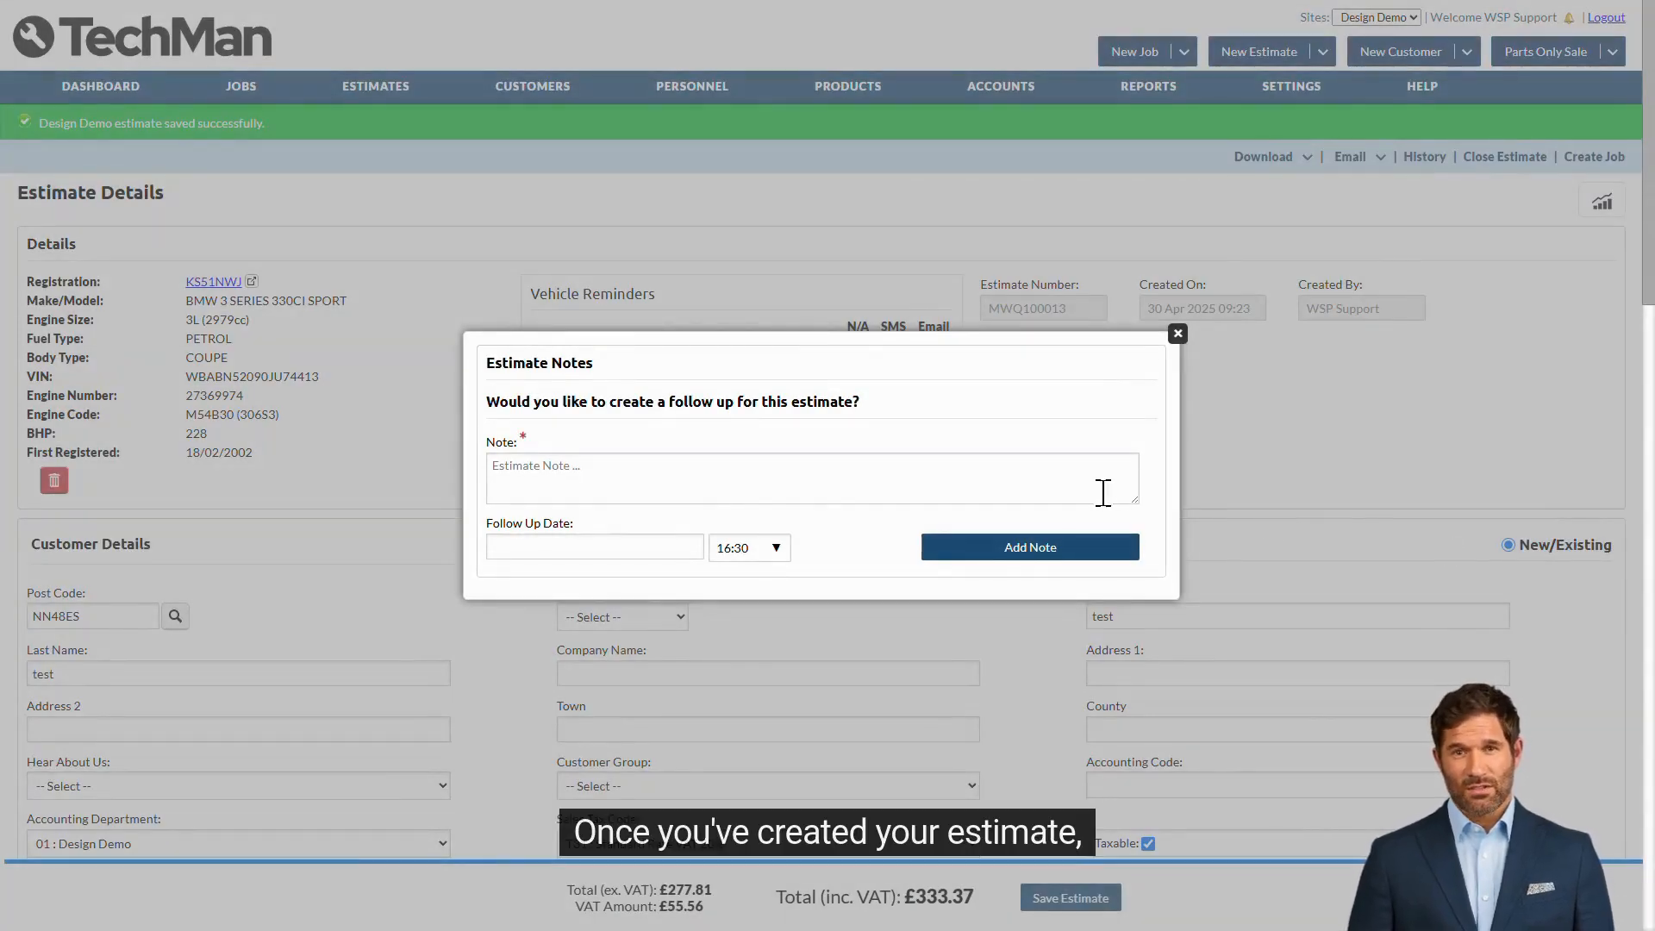
# - Add a 'Call customer' follow-up note due 03/05/2025 at 16:30
pyautogui.click(1001, 465)
pyautogui.write('Call customer')
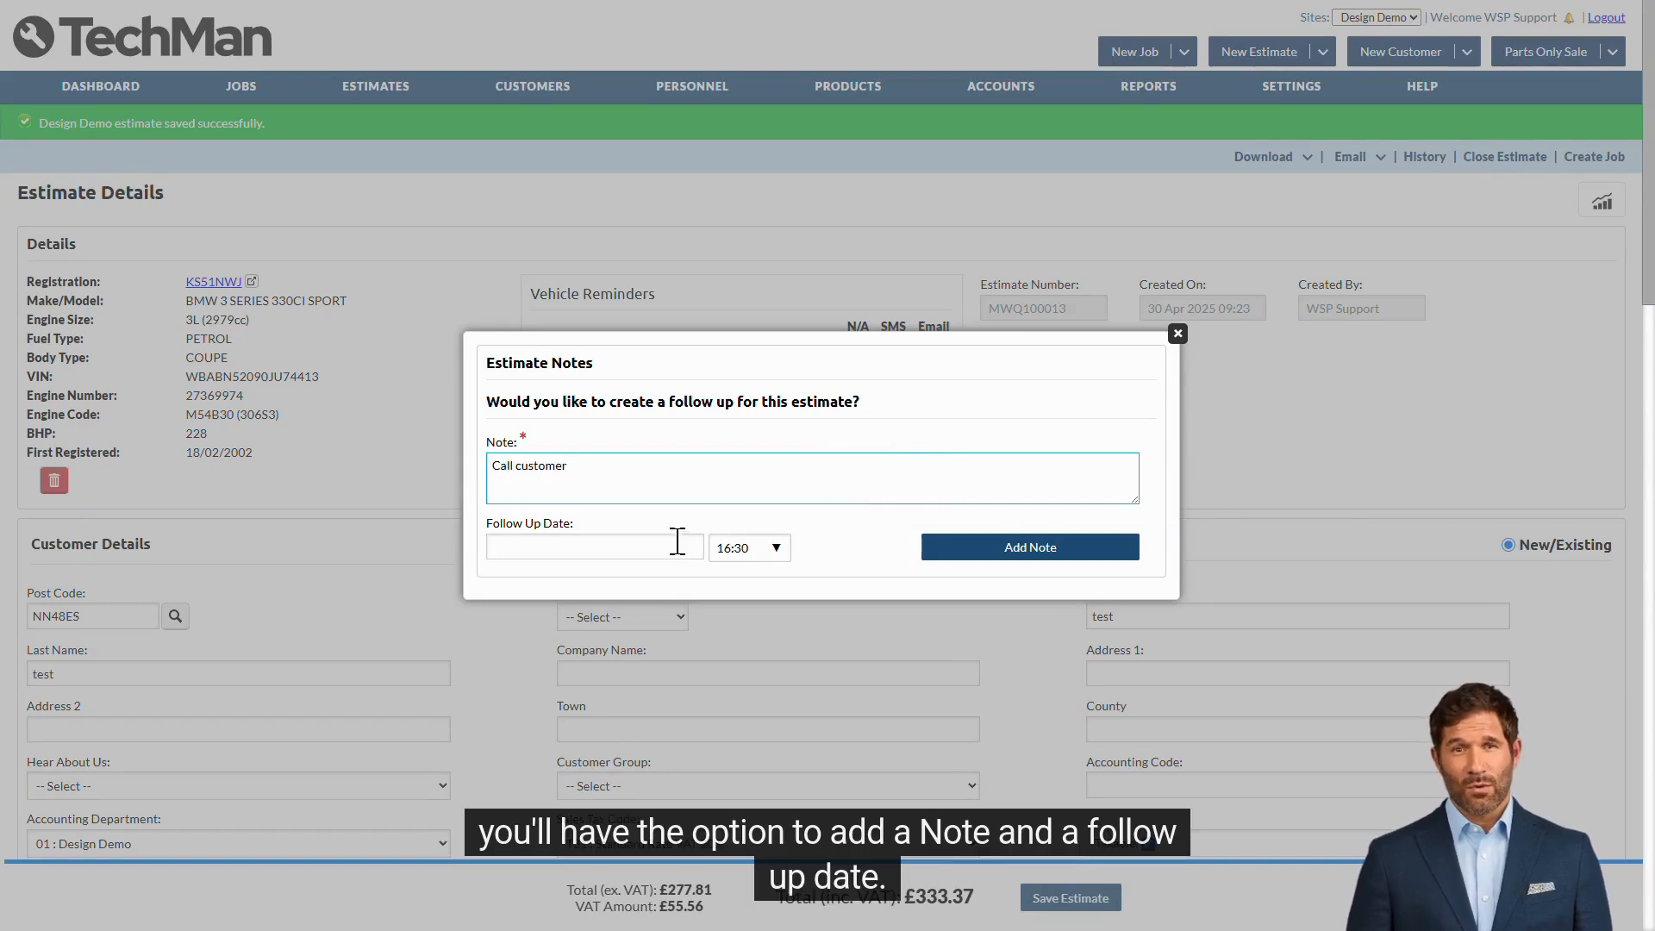
pyautogui.click(677, 541)
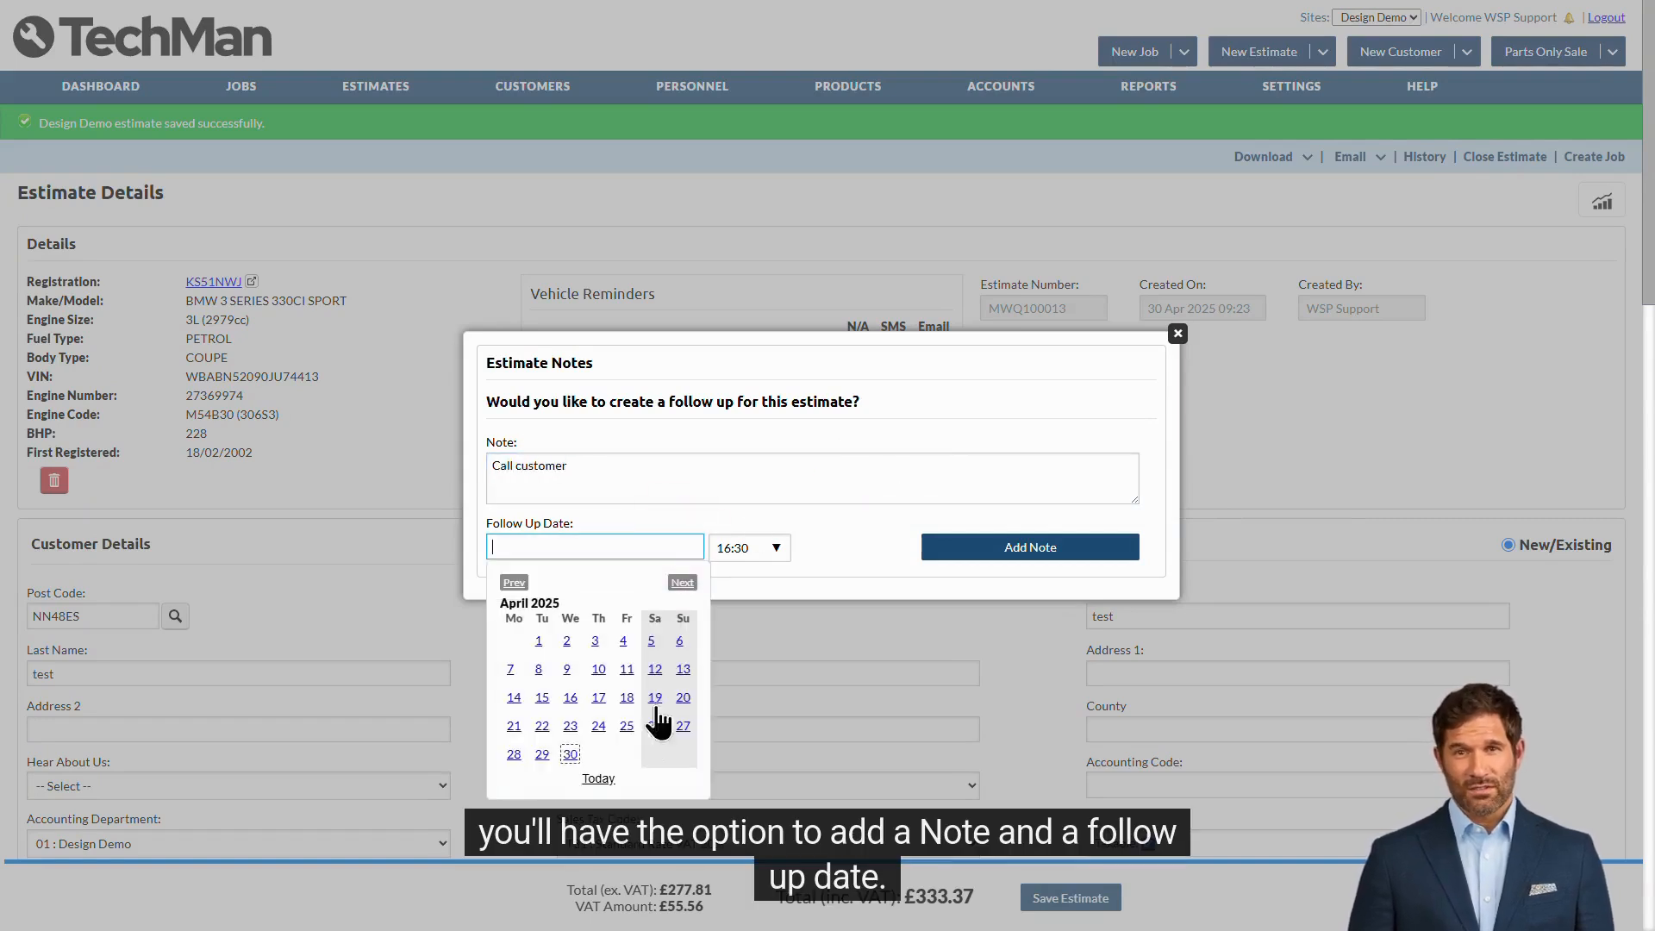
pyautogui.click(680, 582)
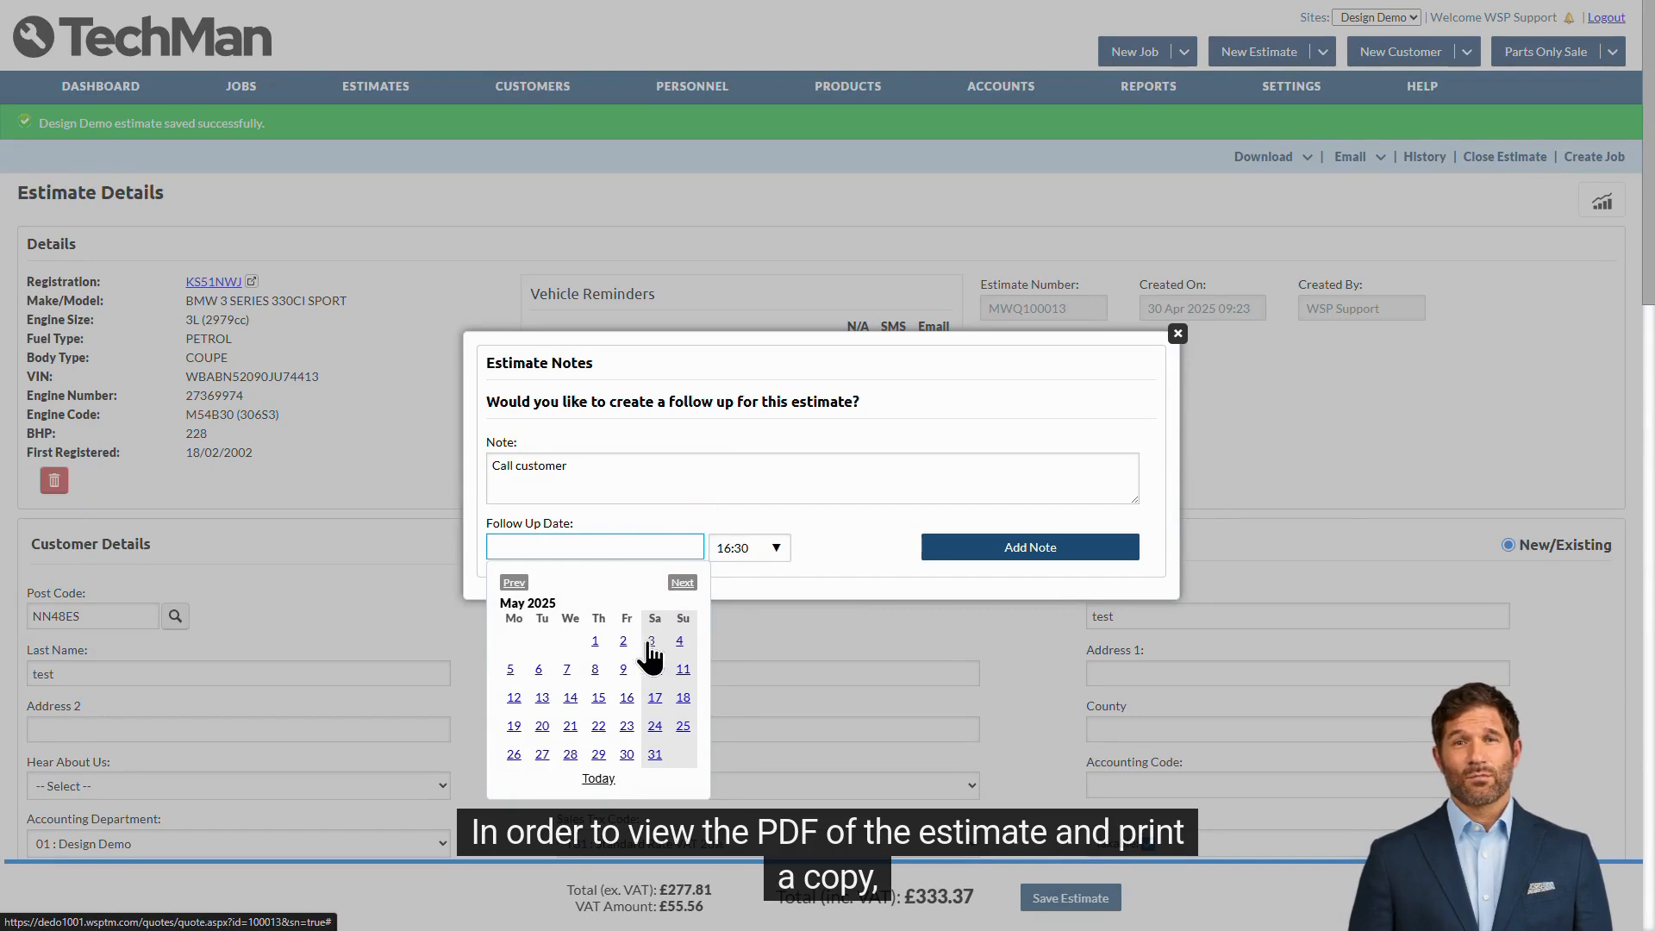
pyautogui.click(649, 643)
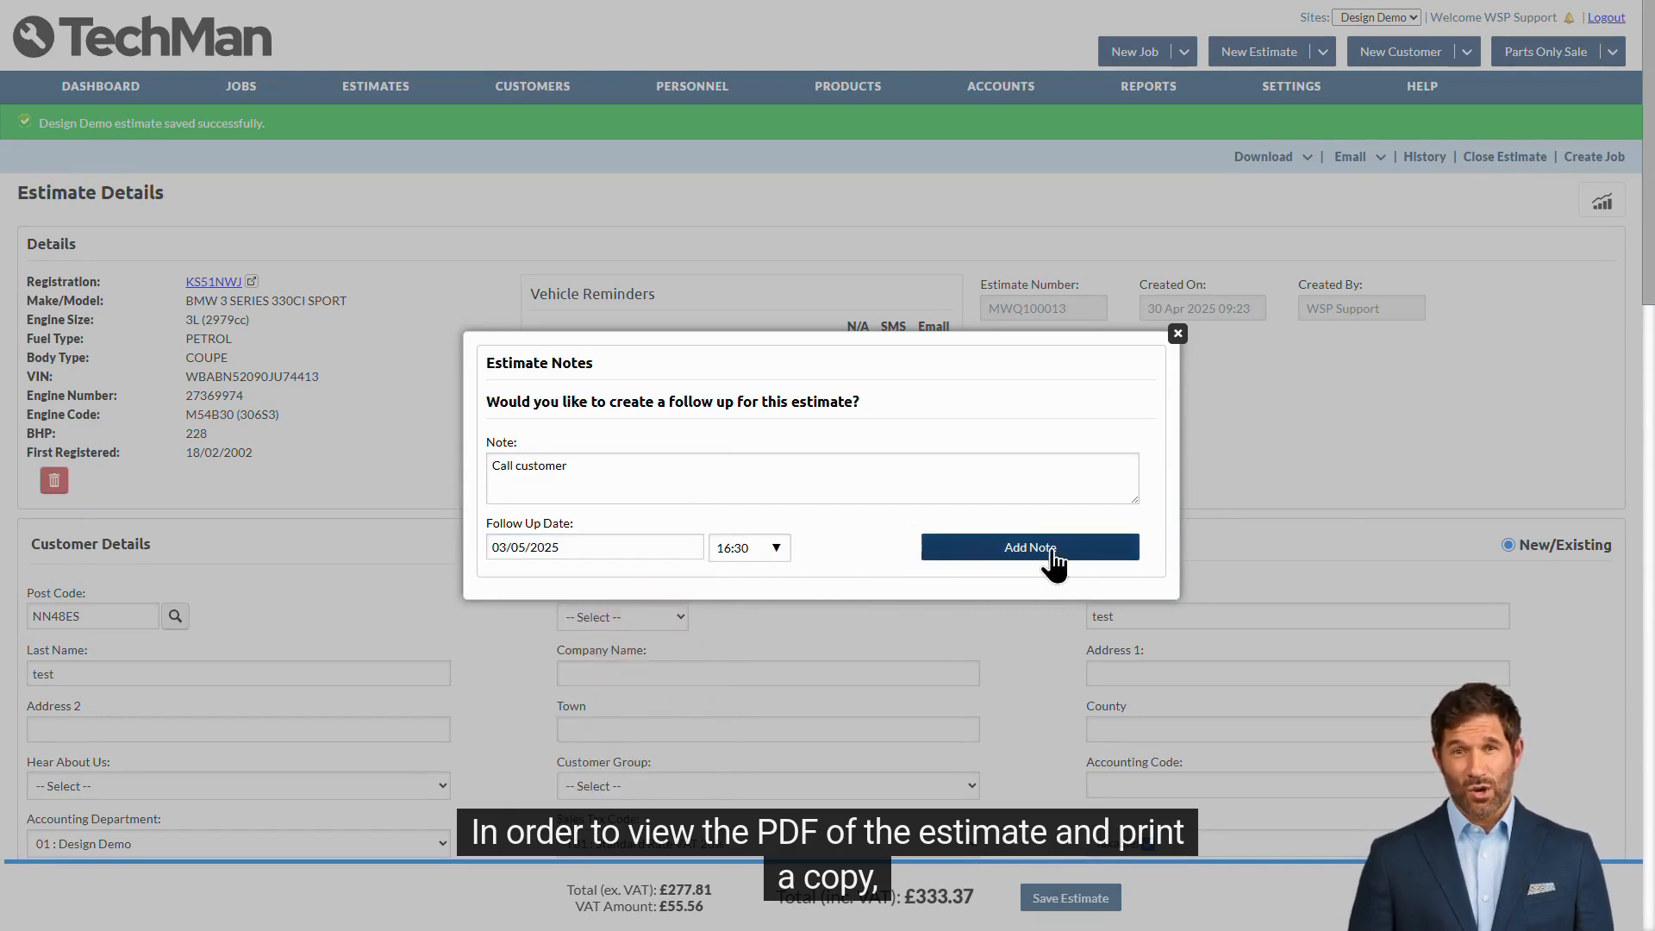
pyautogui.click(1115, 549)
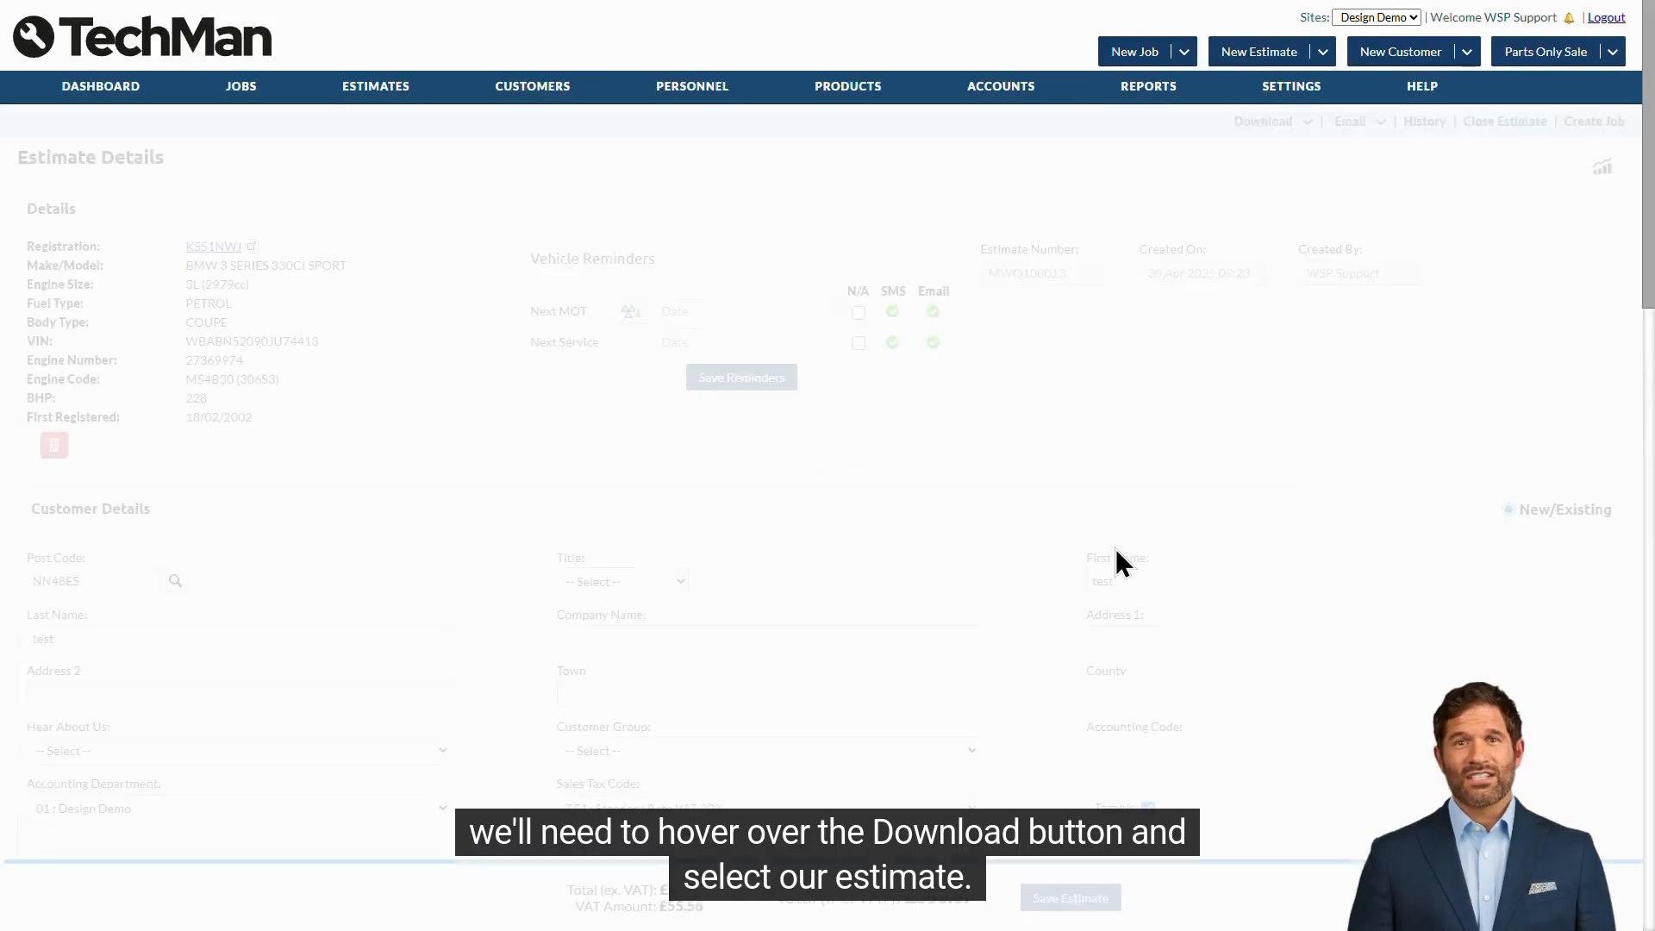
pyautogui.moveTo(1290, 126)
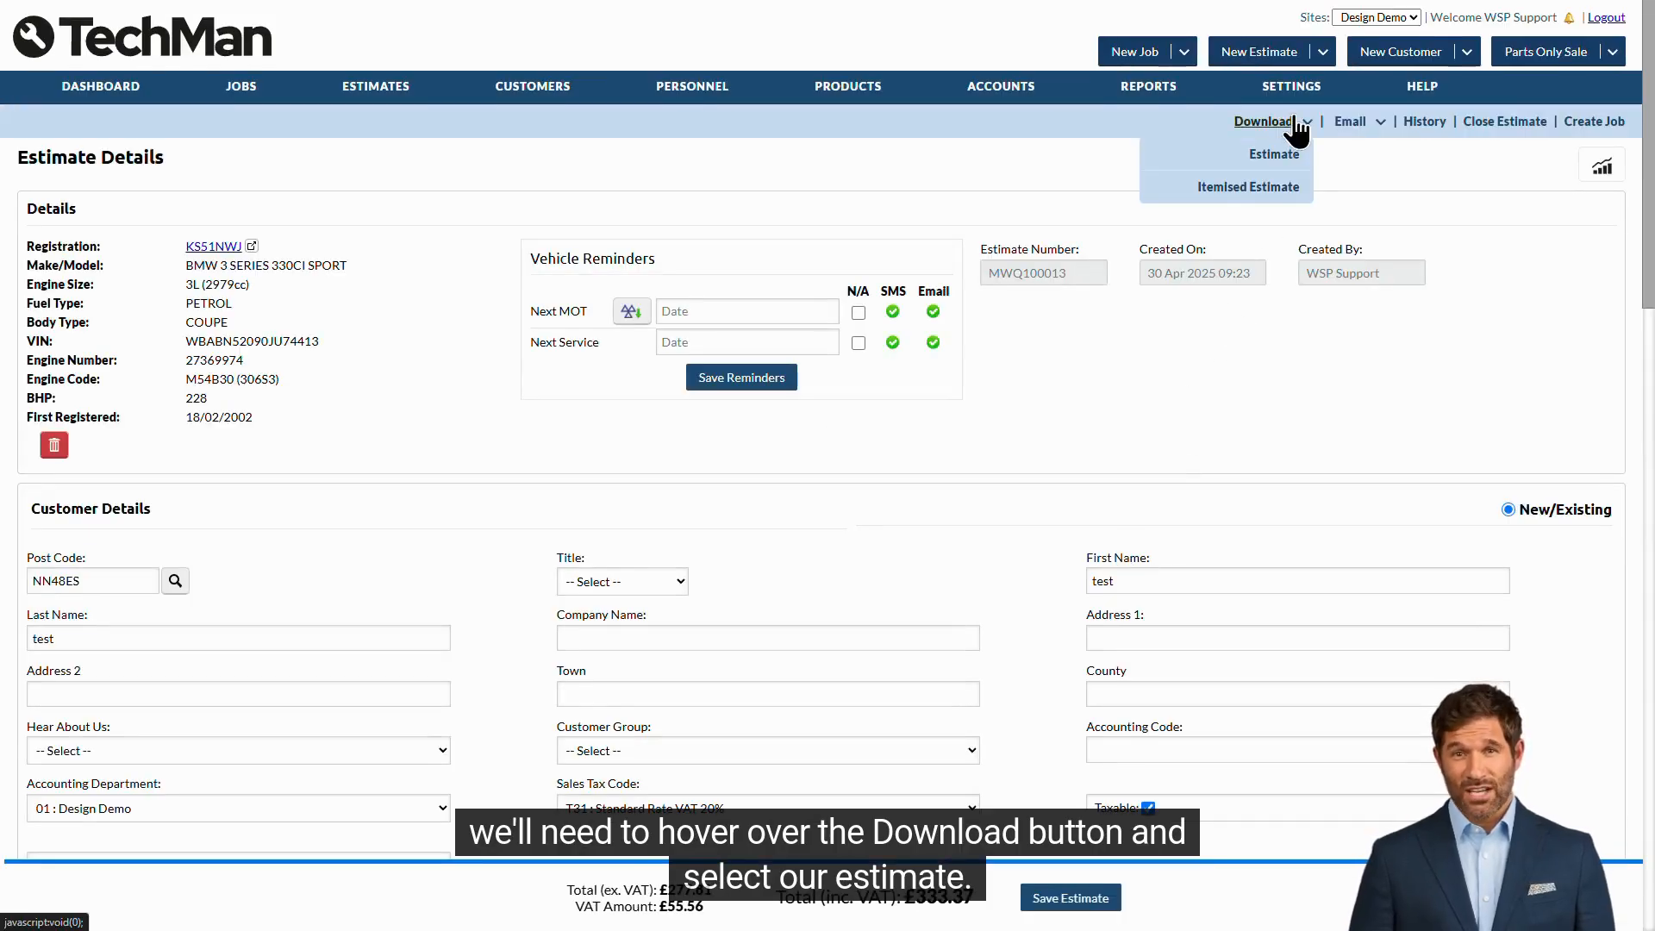
pyautogui.click(1293, 186)
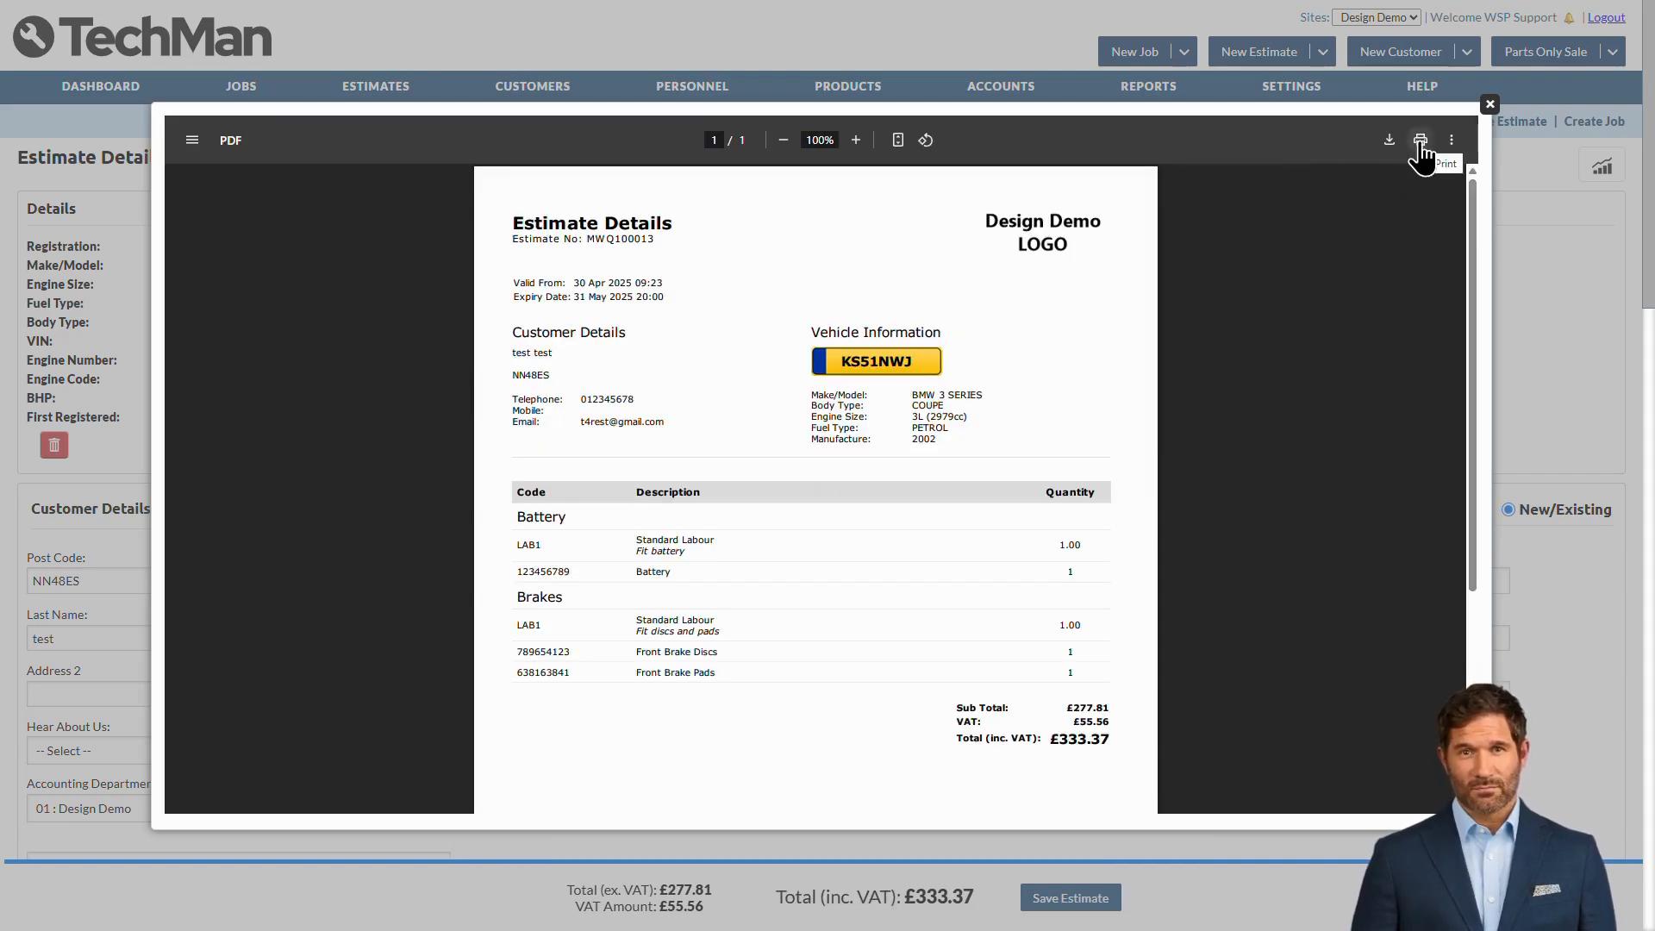
pyautogui.click(1489, 105)
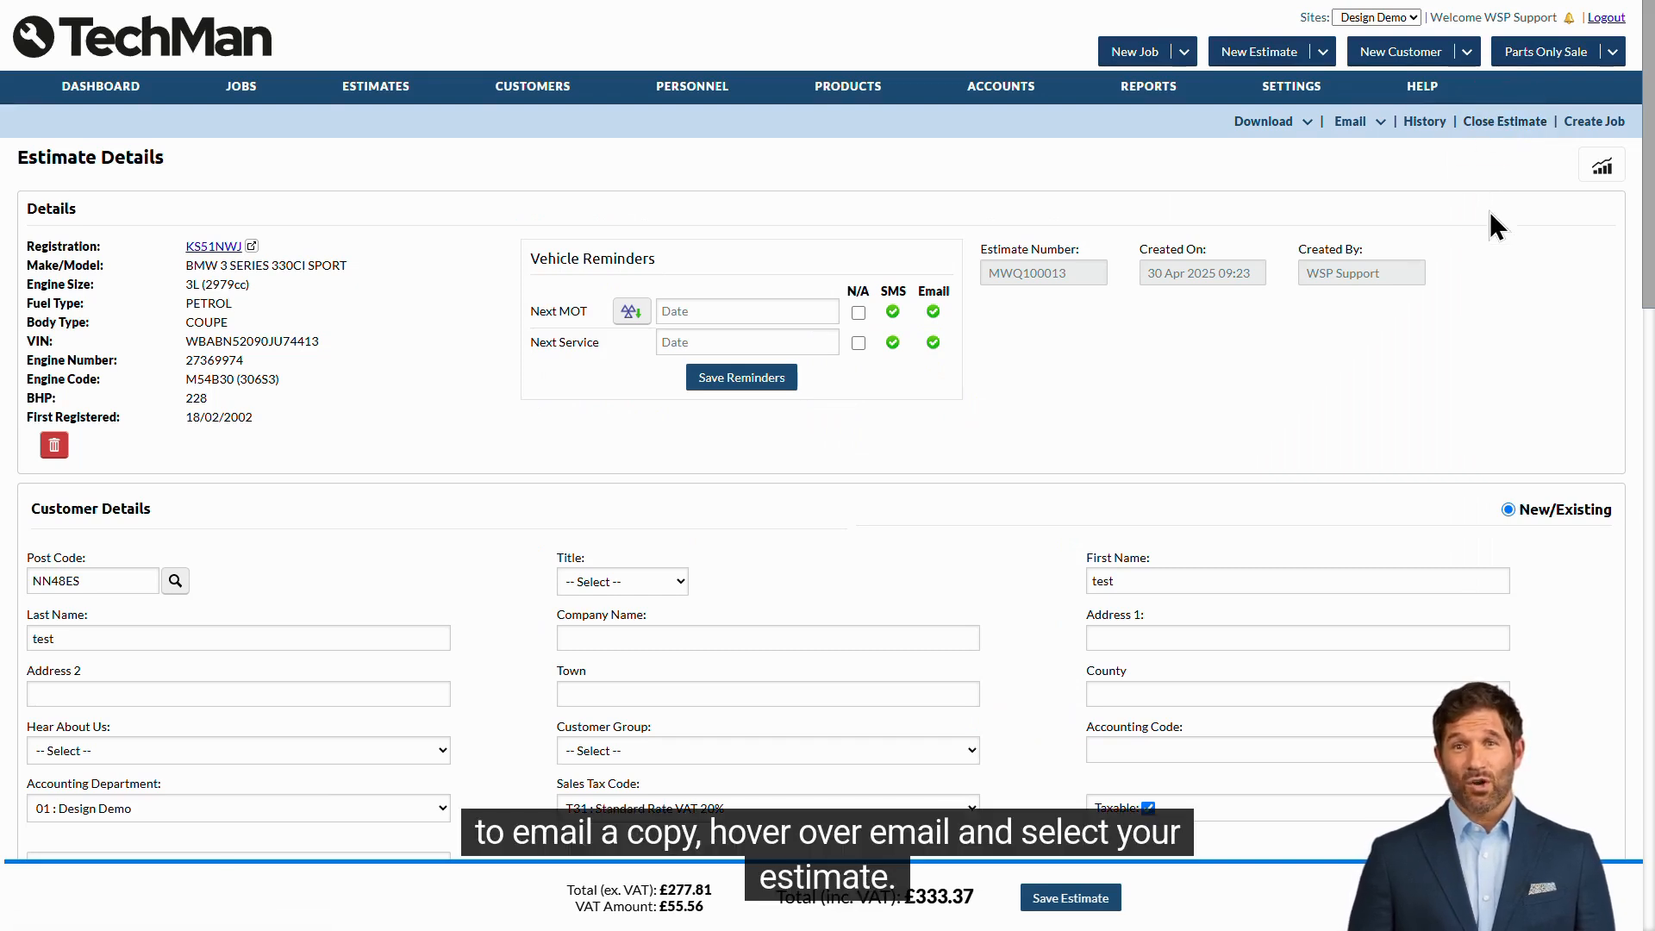
# - Draft an Estimate Confirmation Email with the estimate PDF attached and review its preview
pyautogui.moveTo(1360, 127)
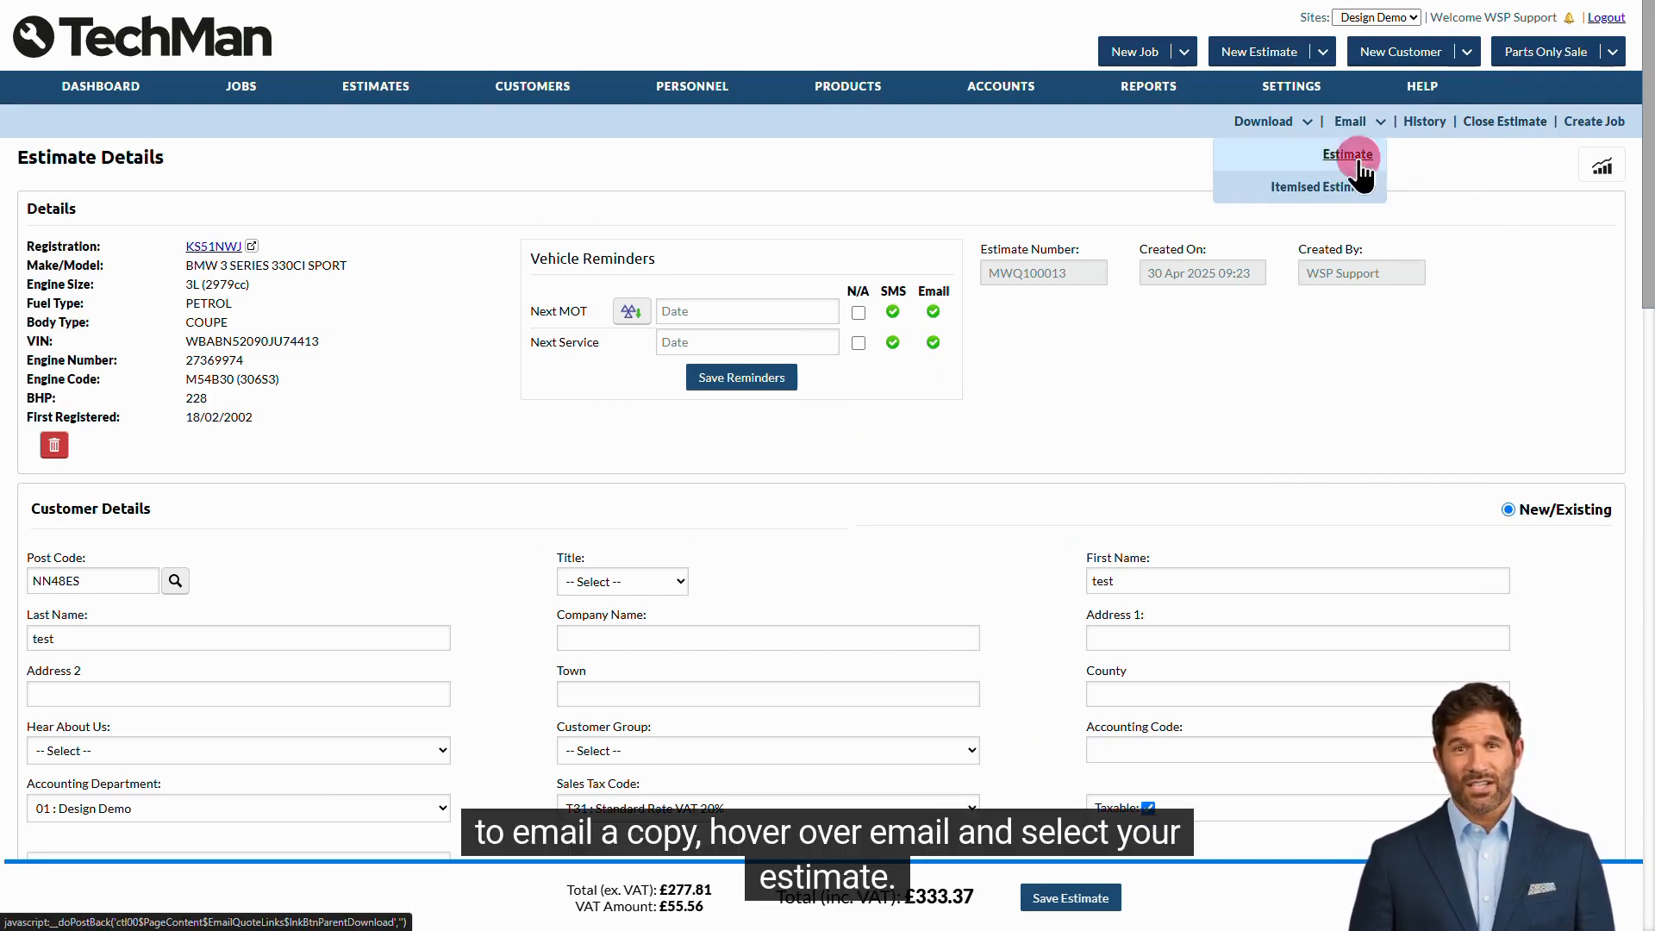
pyautogui.click(1358, 159)
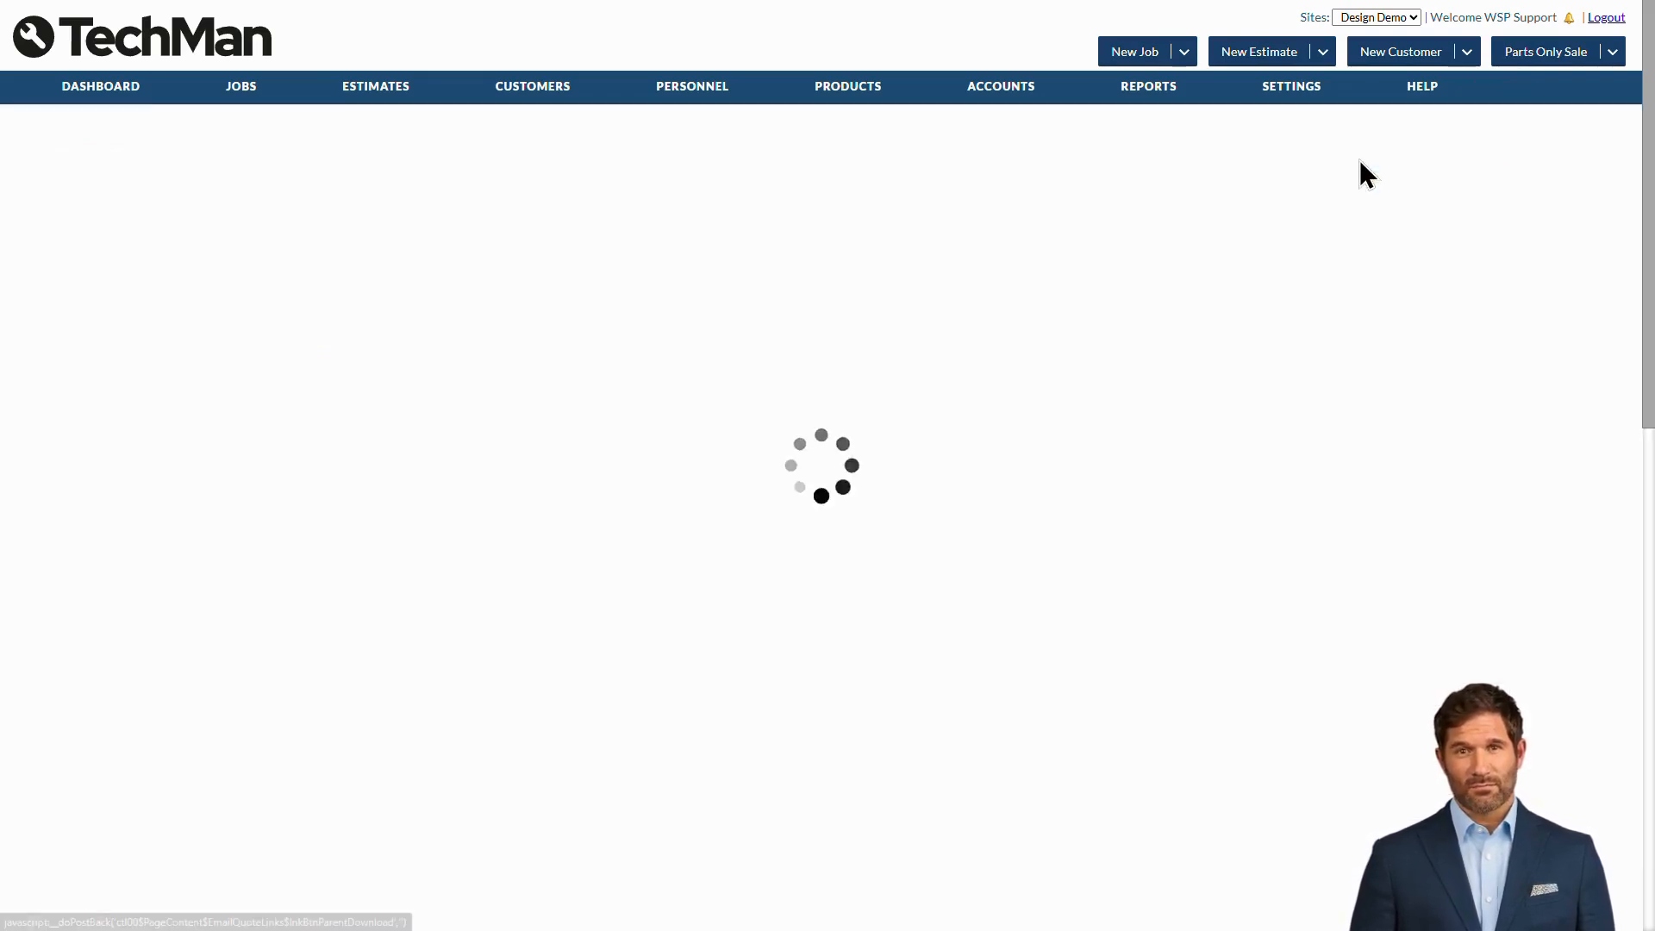
pyautogui.click(290, 183)
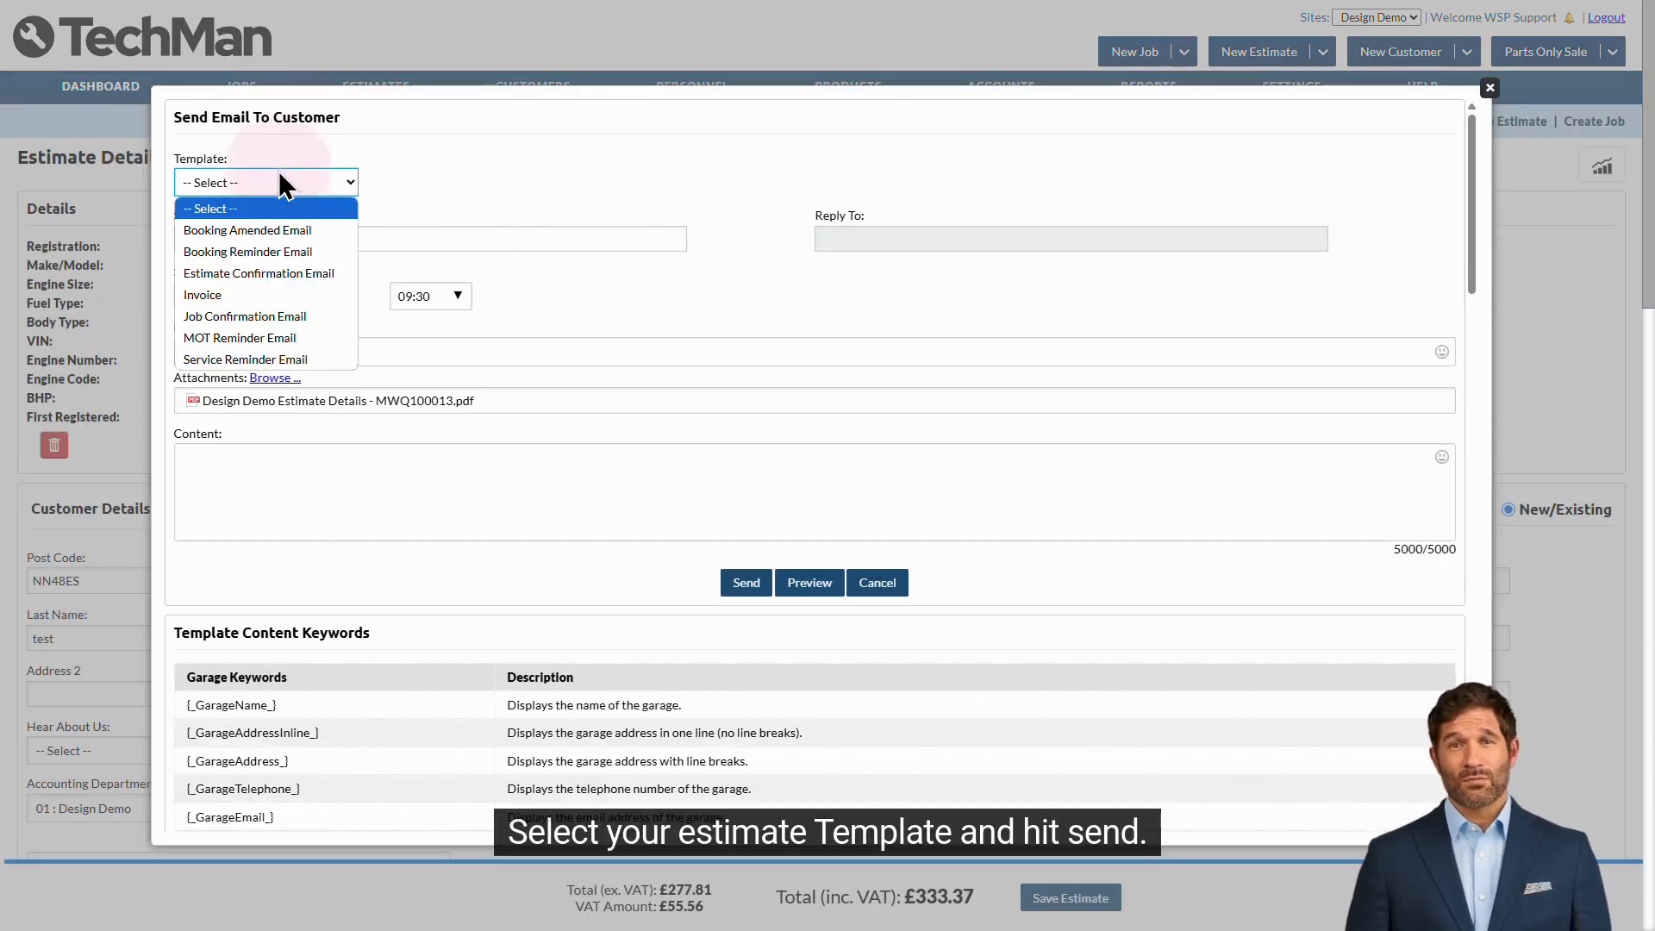
pyautogui.click(314, 272)
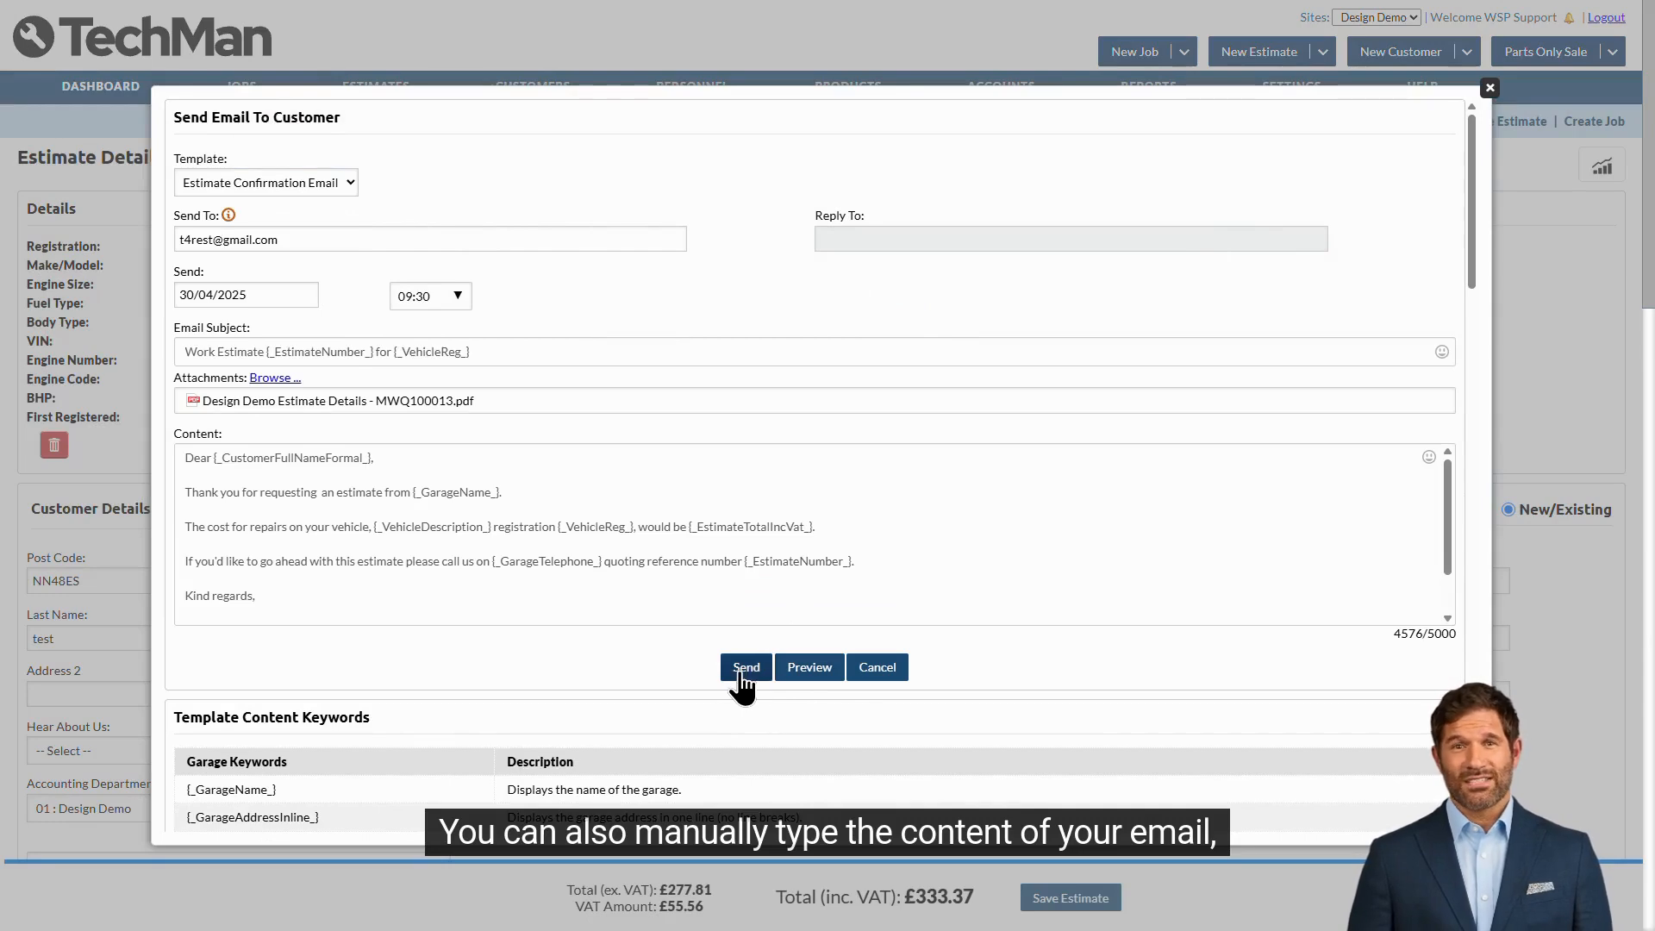
pyautogui.click(803, 674)
pyautogui.scroll(-1, 1116, 460)
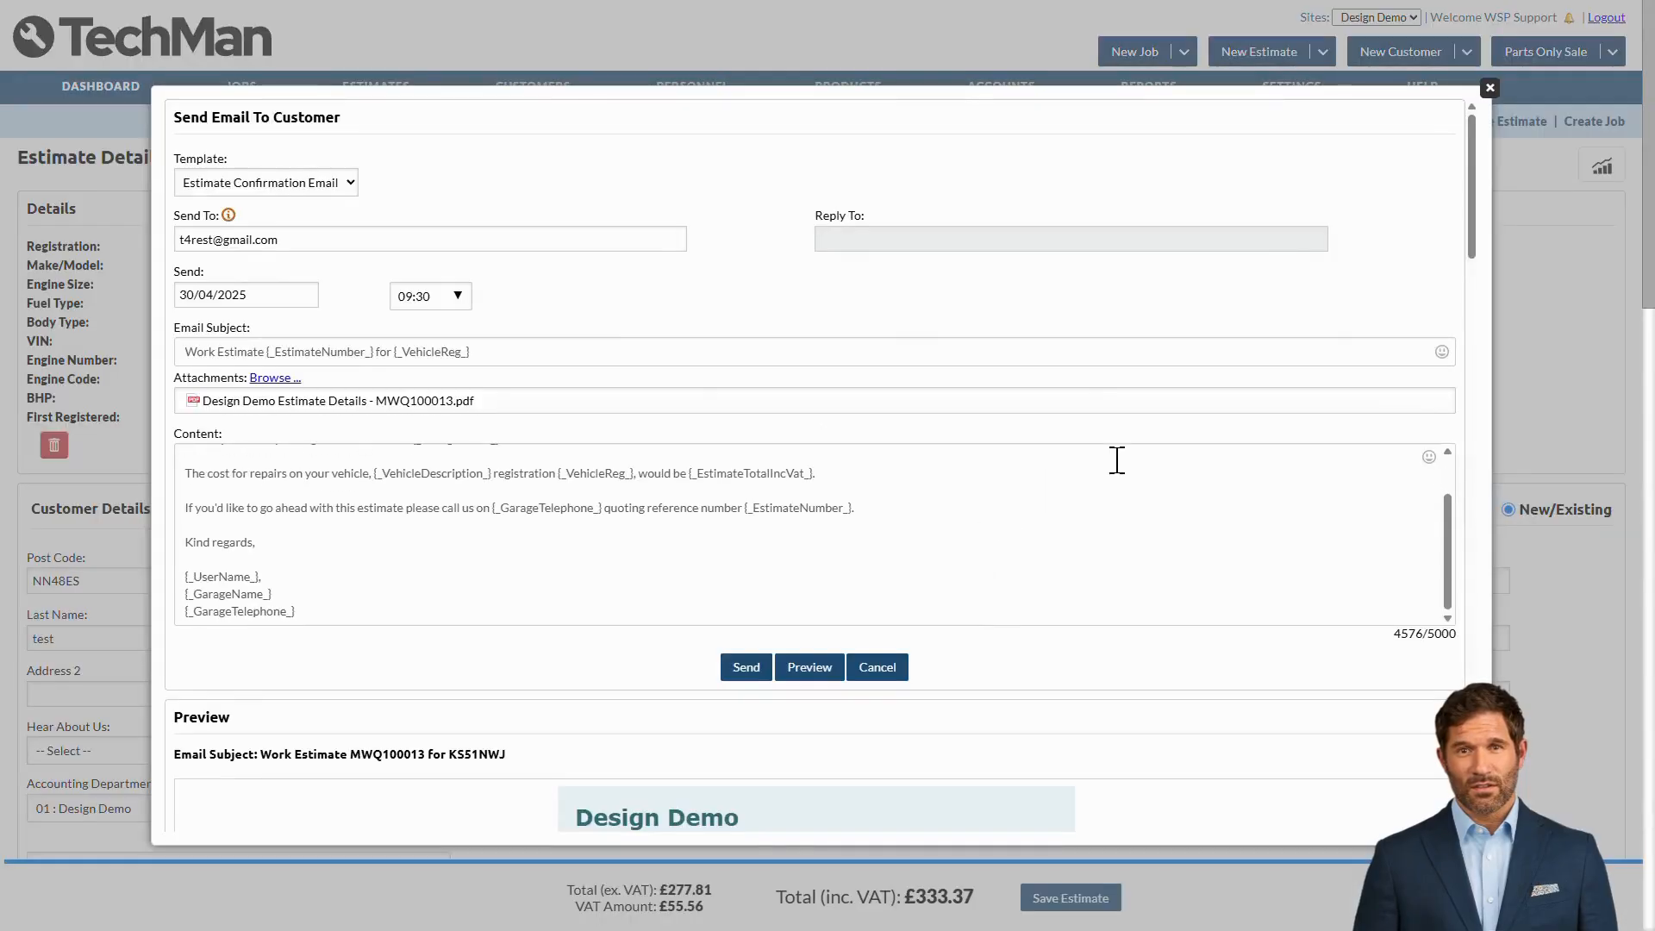
pyautogui.scroll(-6, 1202, 685)
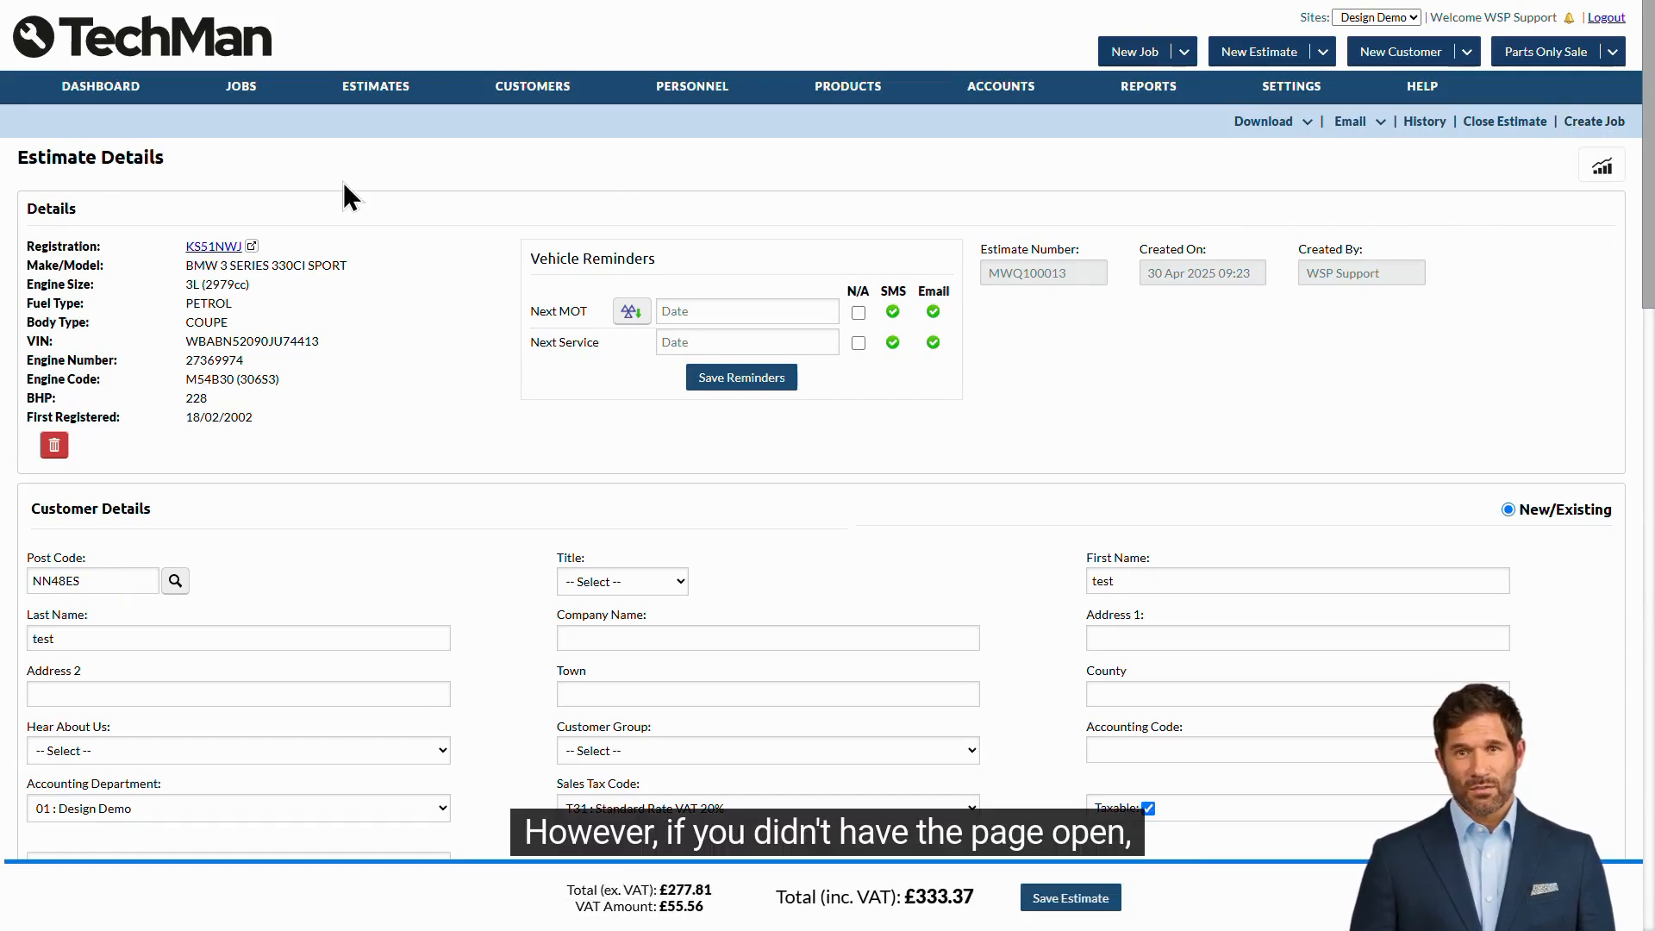
# - From All Estimates, create a job from estimate MWQ100013
pyautogui.moveTo(343, 93)
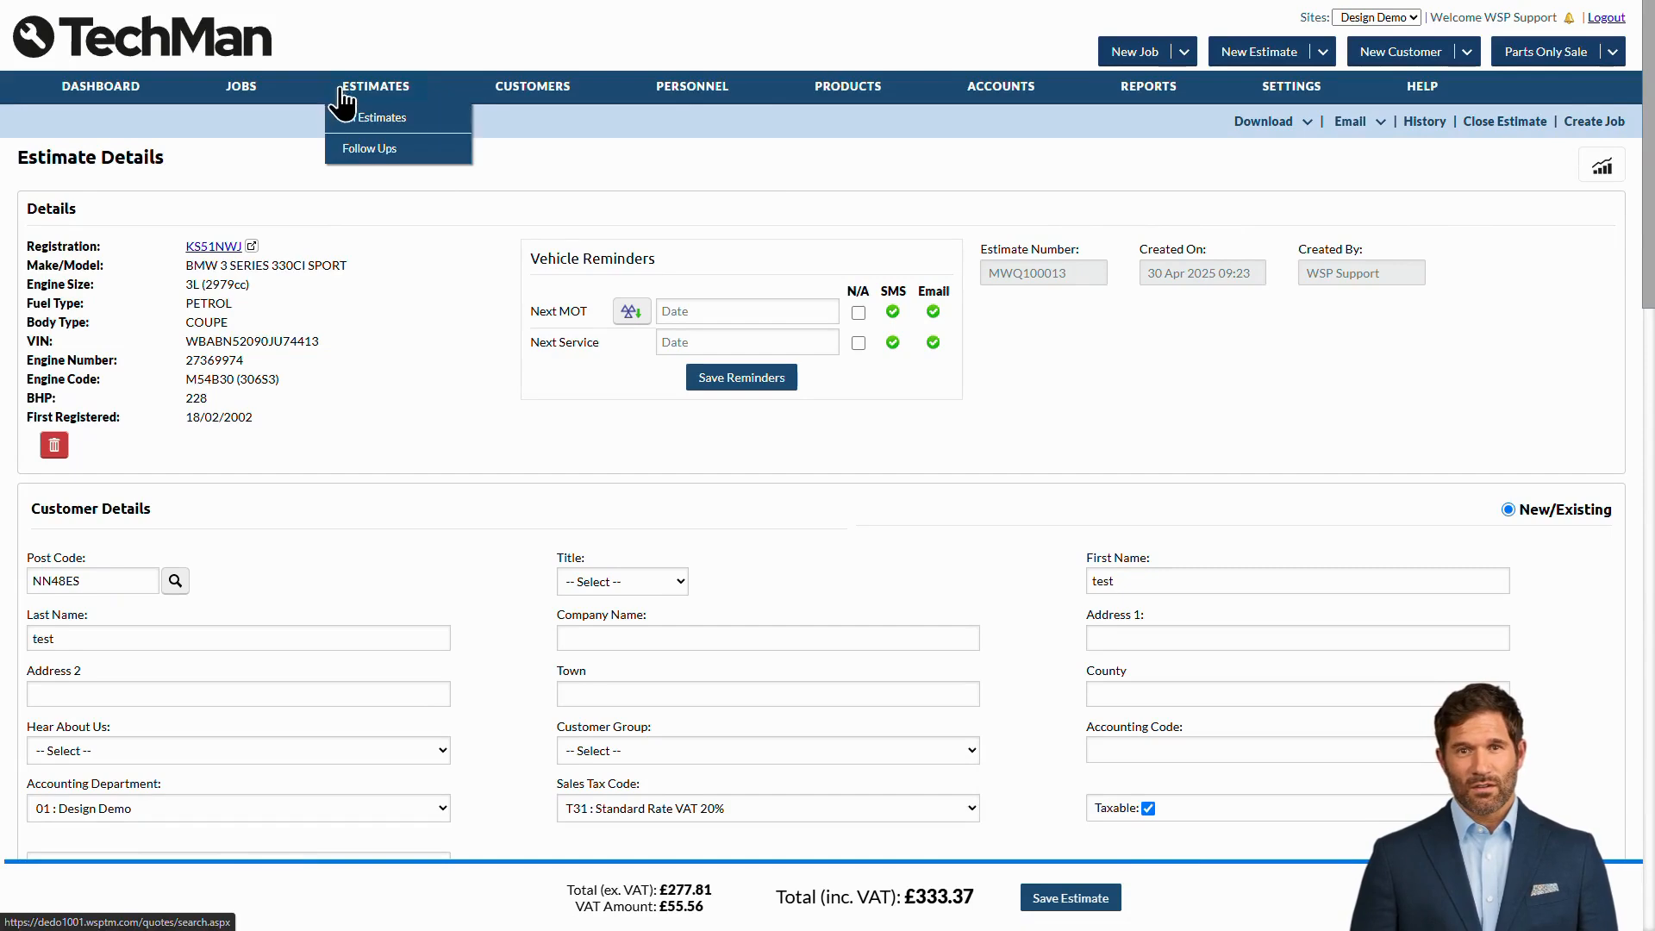
pyautogui.click(441, 123)
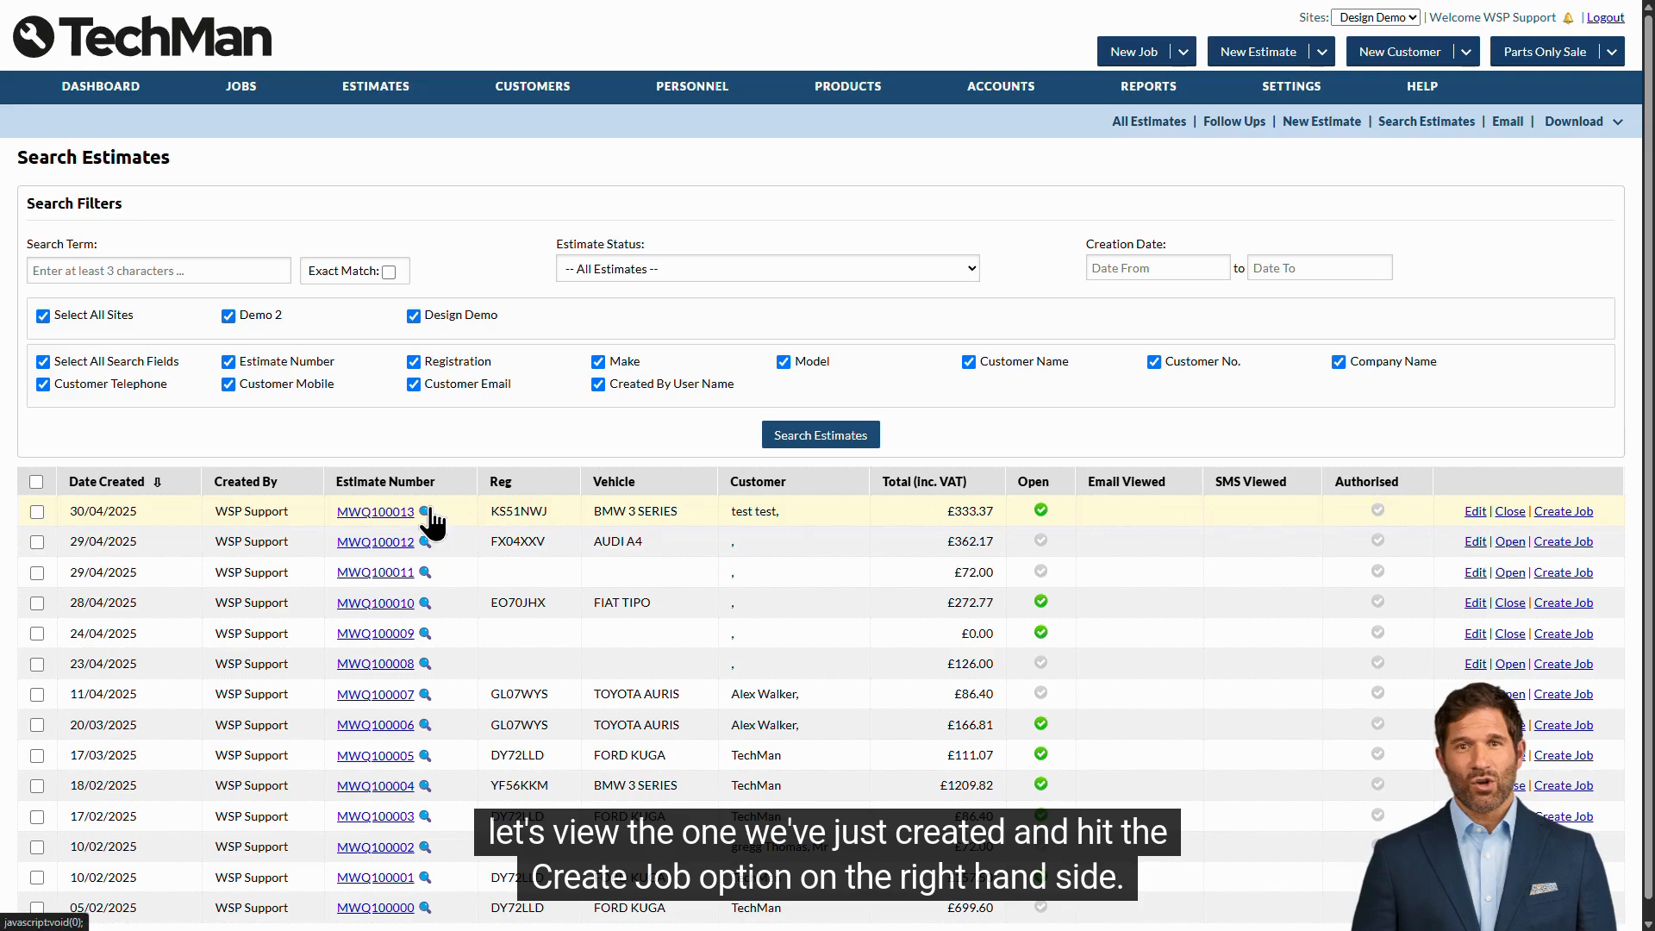
pyautogui.click(1584, 514)
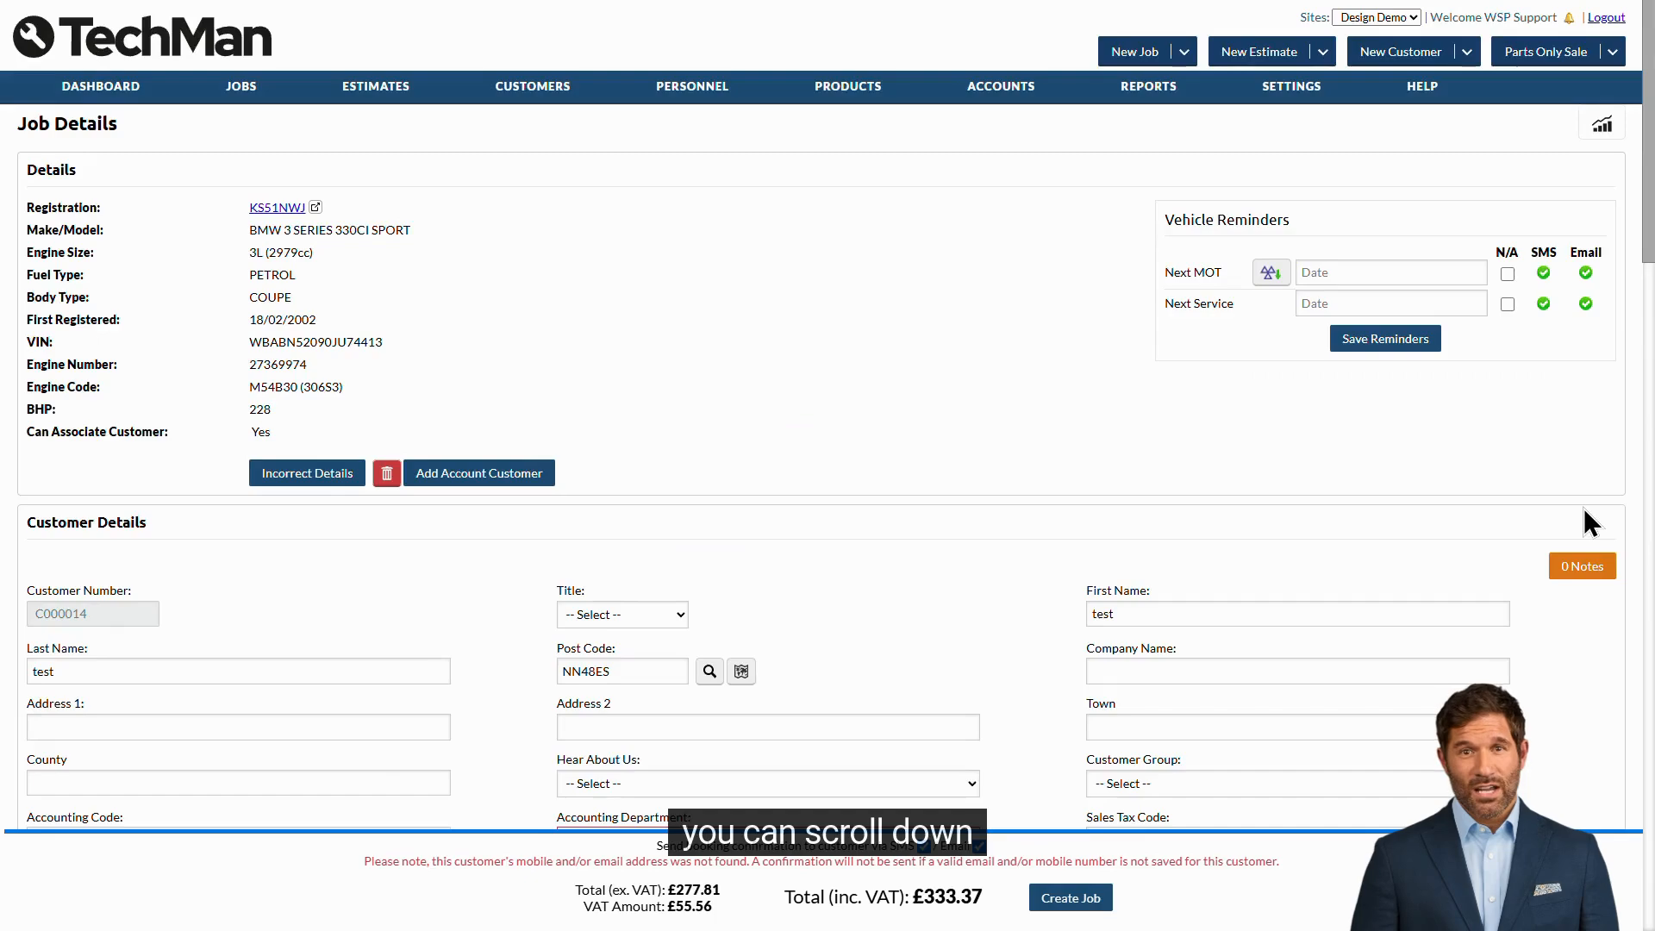
# - Set the job's booking date to 09 May 2025 and time to 09:30
pyautogui.scroll(-20, 1584, 510)
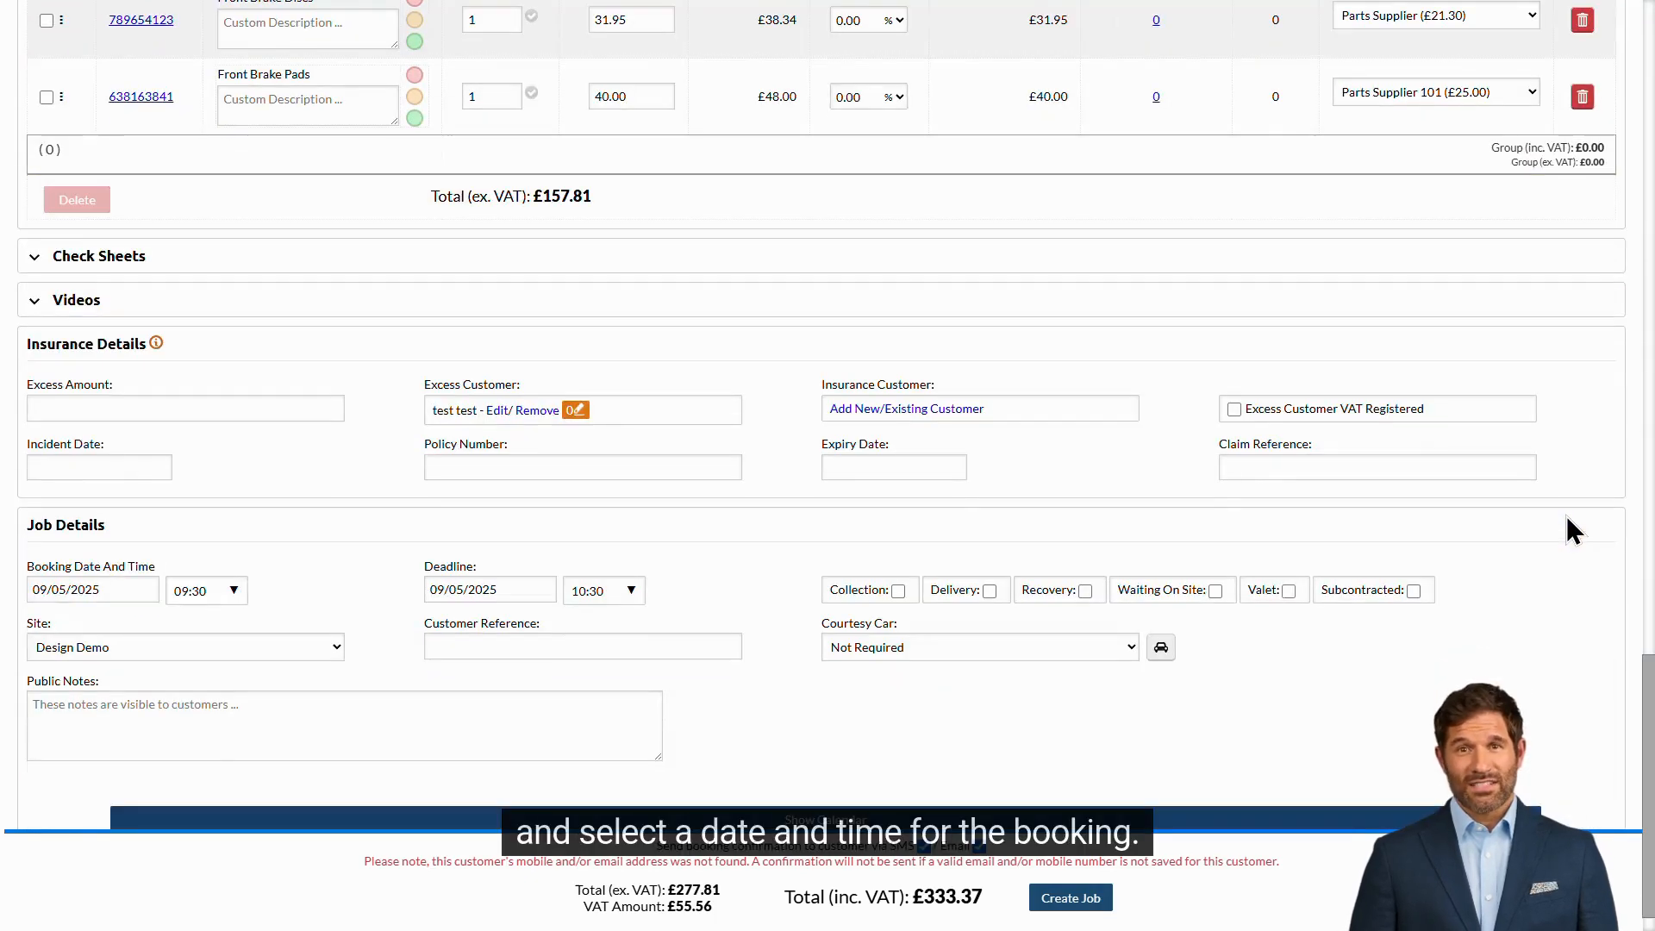
pyautogui.scroll(-1, 1567, 517)
pyautogui.click(152, 536)
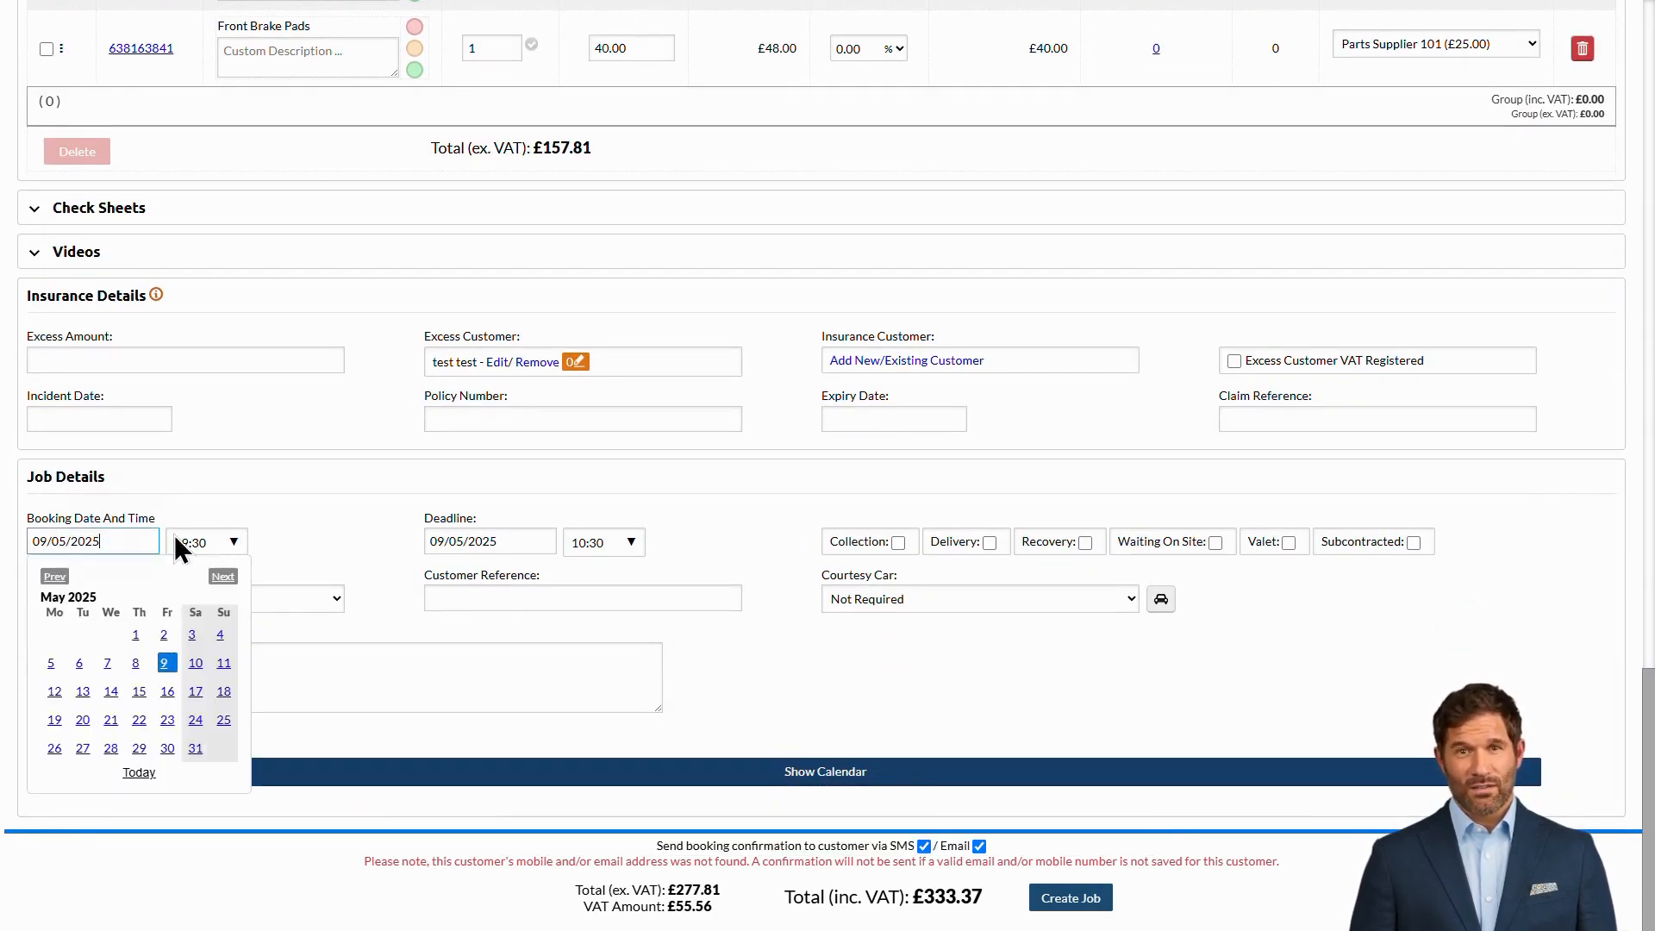
pyautogui.click(227, 545)
pyautogui.click(229, 545)
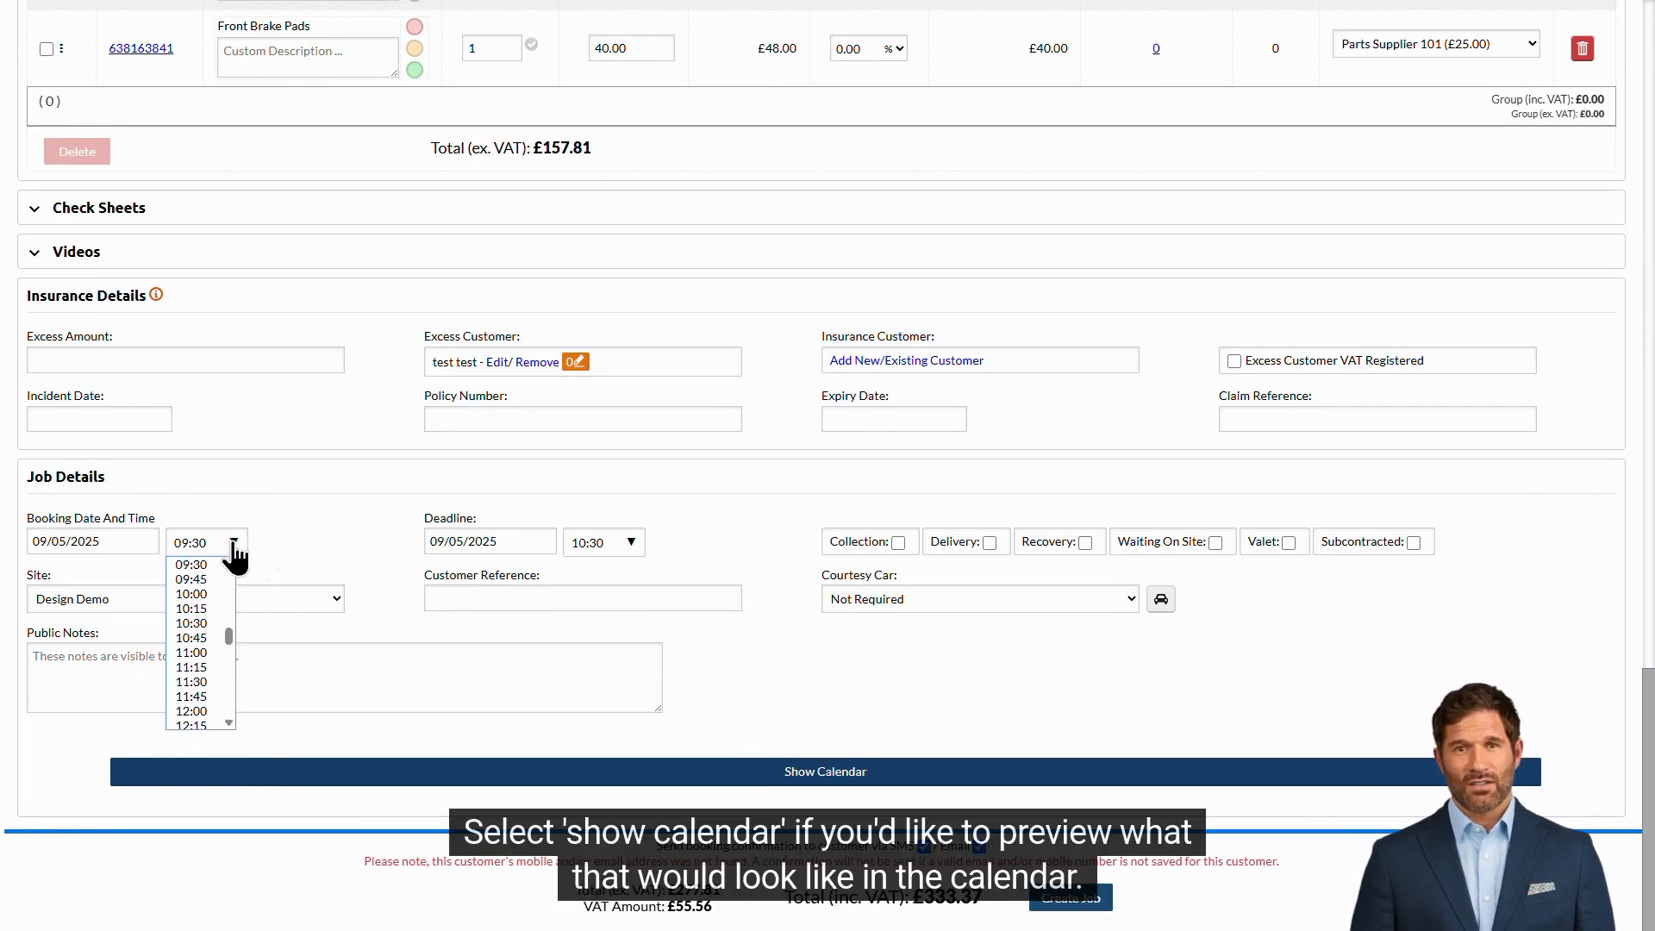
# - Preview the 09:30–11:30 booking in the workshop calendar and create job MWJ100047
pyautogui.click(771, 765)
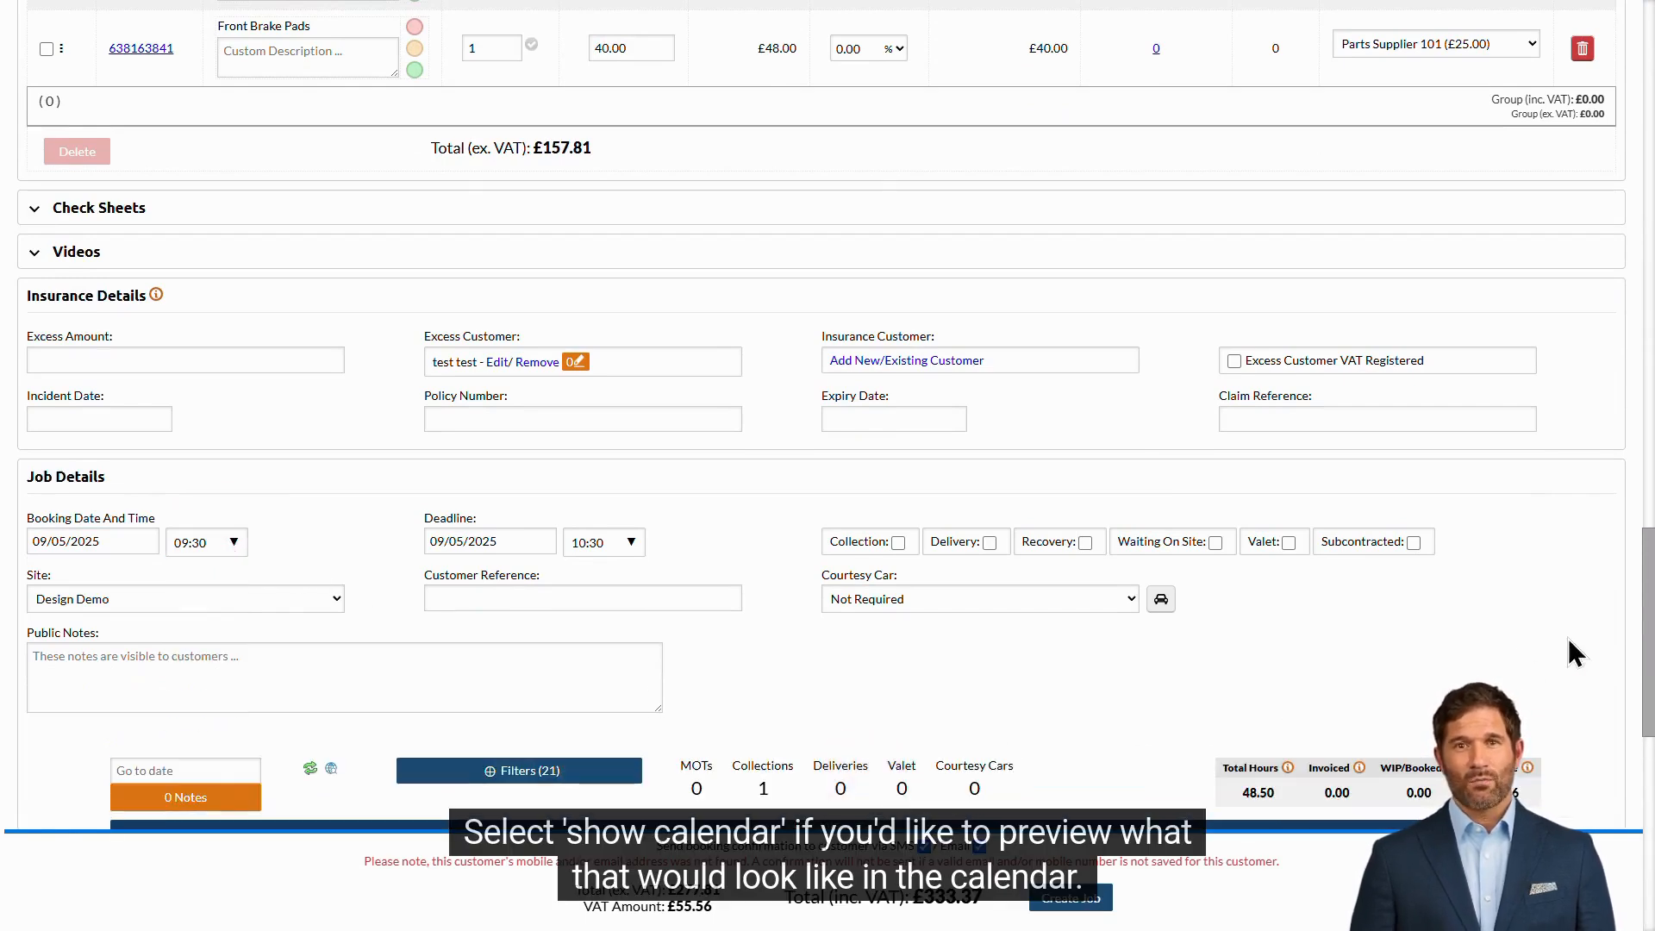
pyautogui.scroll(-1, 1590, 648)
pyautogui.scroll(-7, 1591, 648)
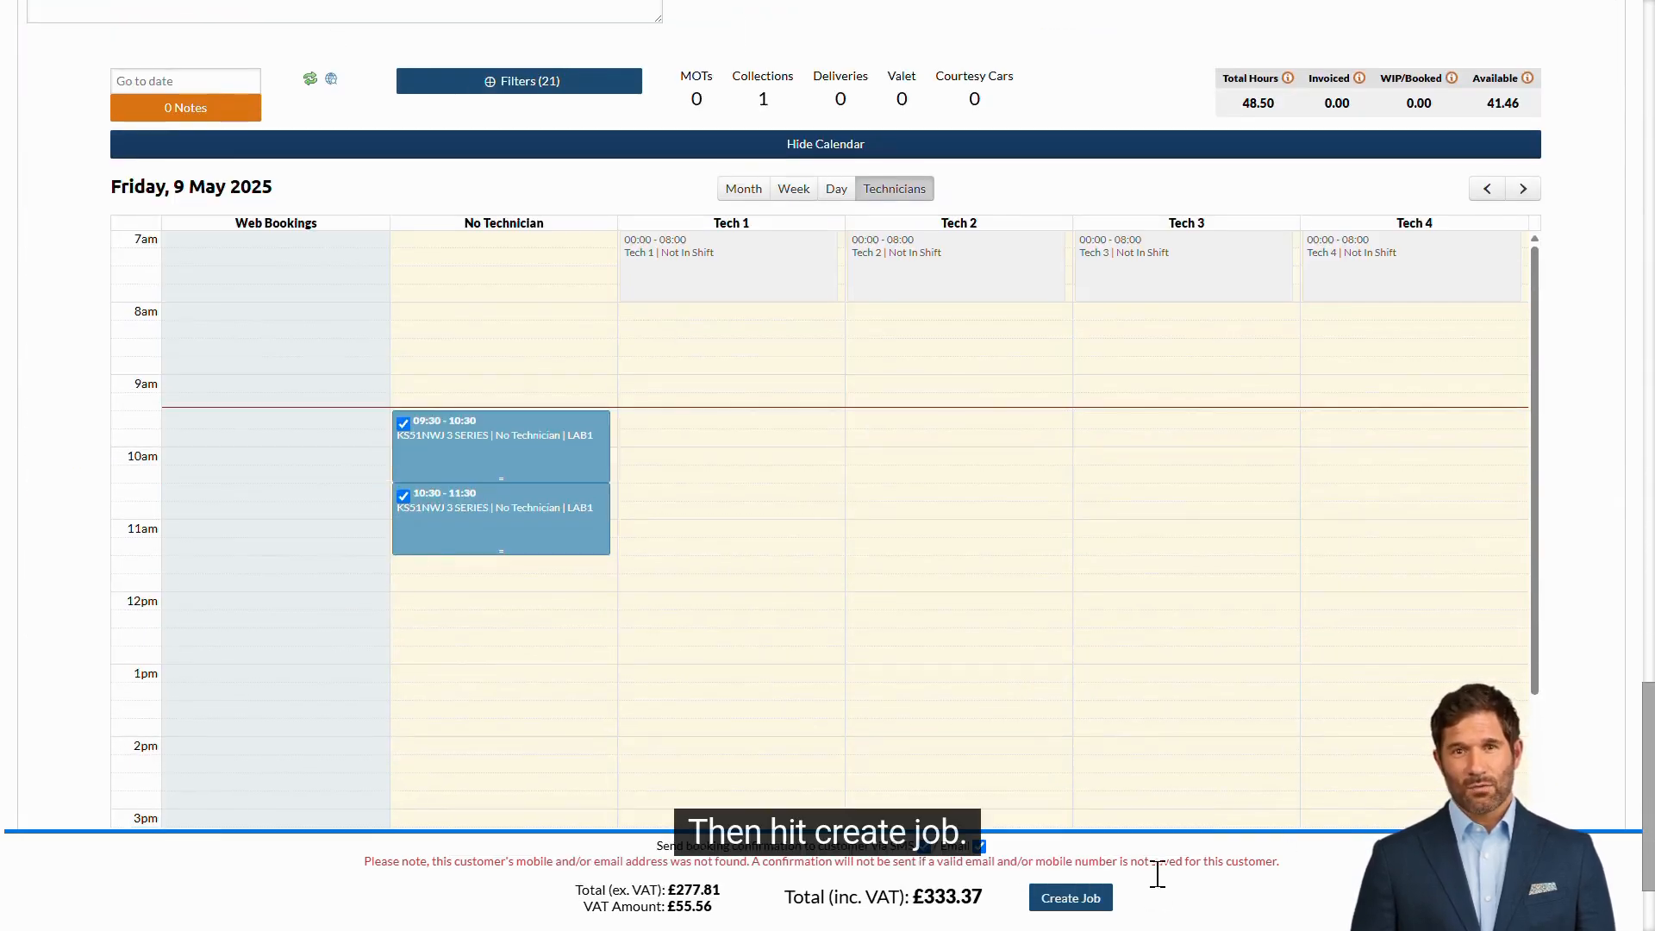
pyautogui.click(1091, 901)
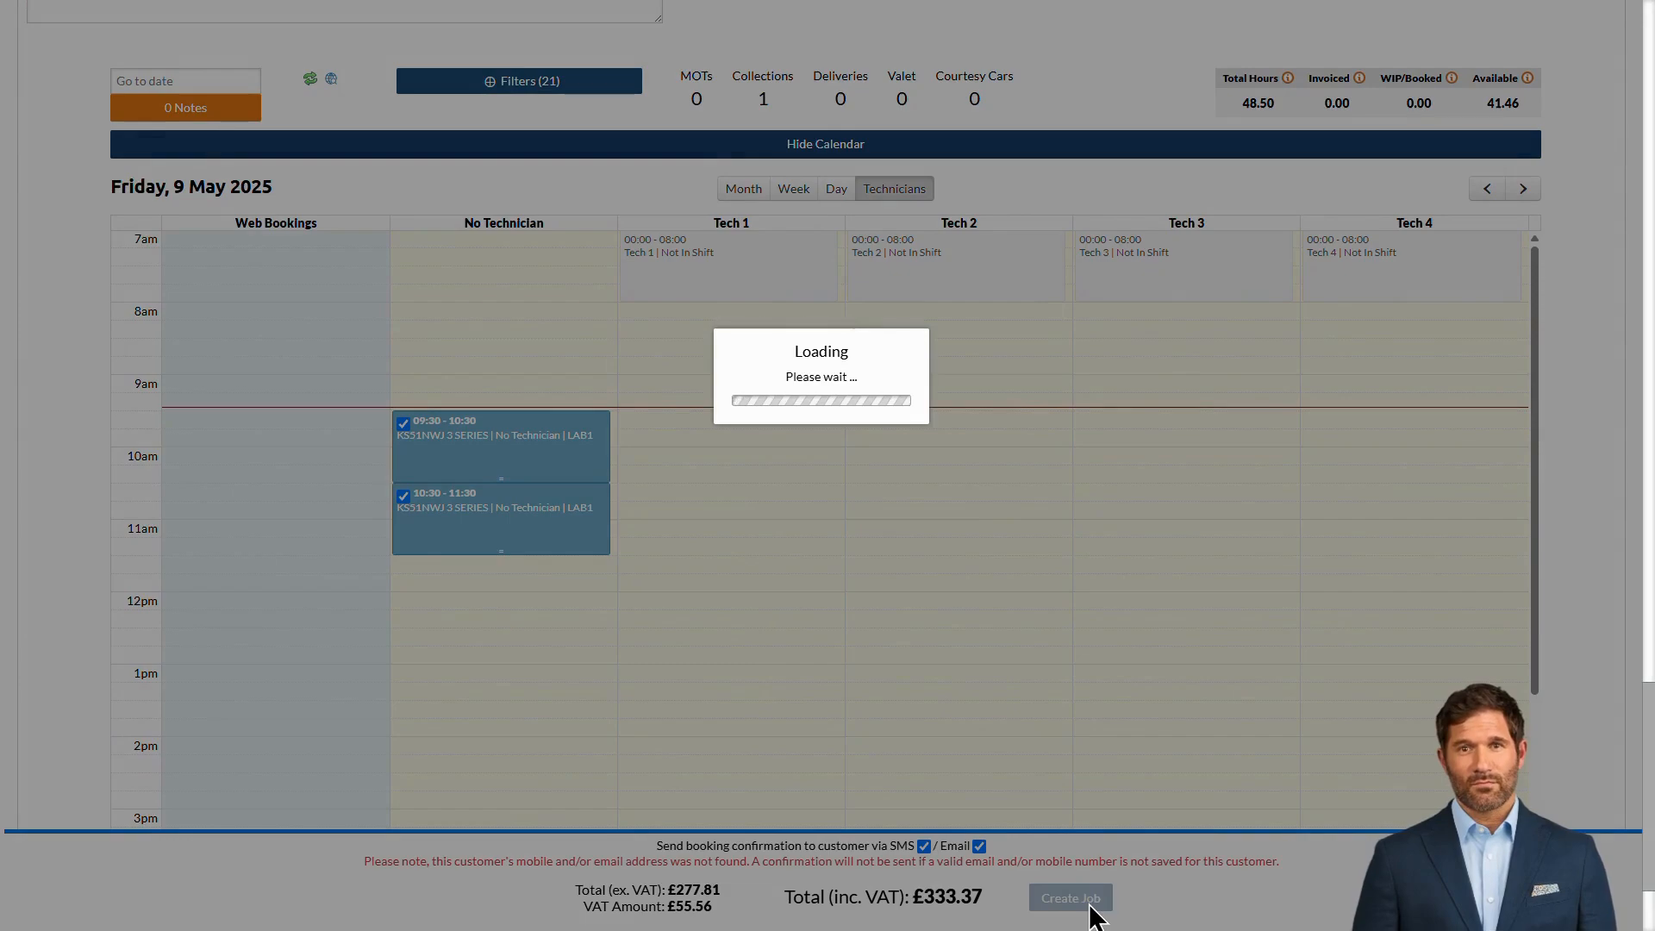